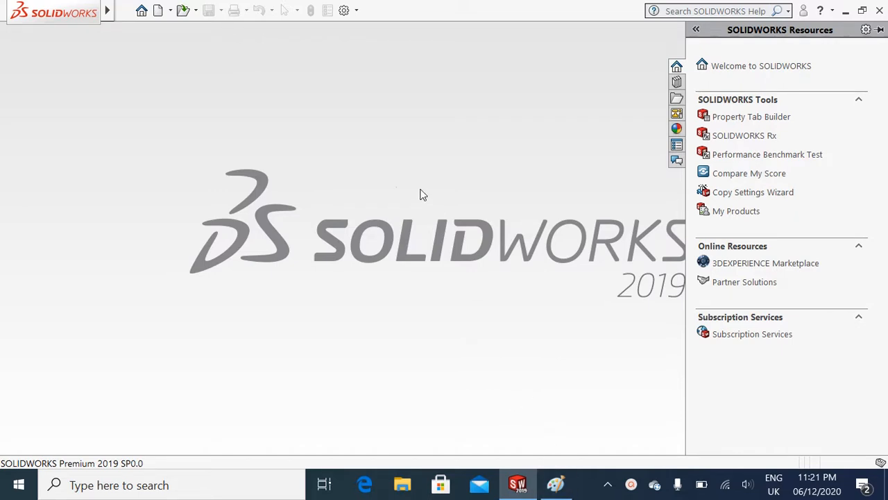
Begin creating a new document, and switch to Paint to view the reference picture of the part
click(159, 14)
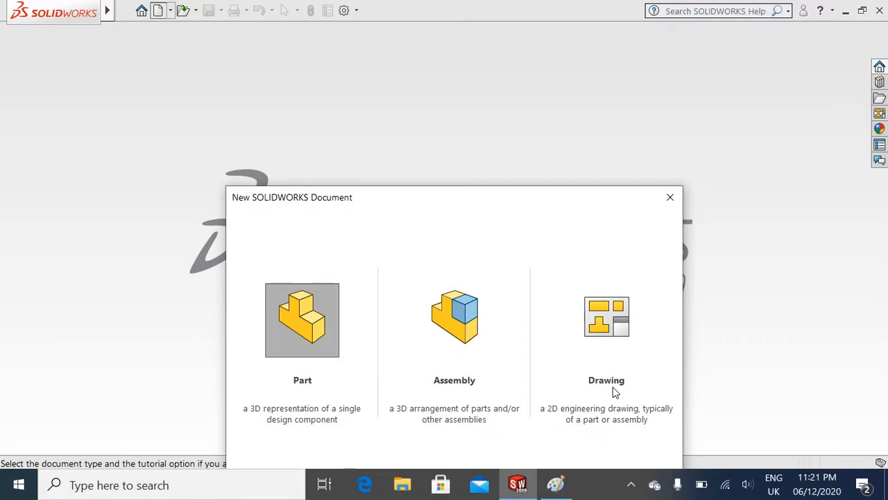
mouse_move(563, 492)
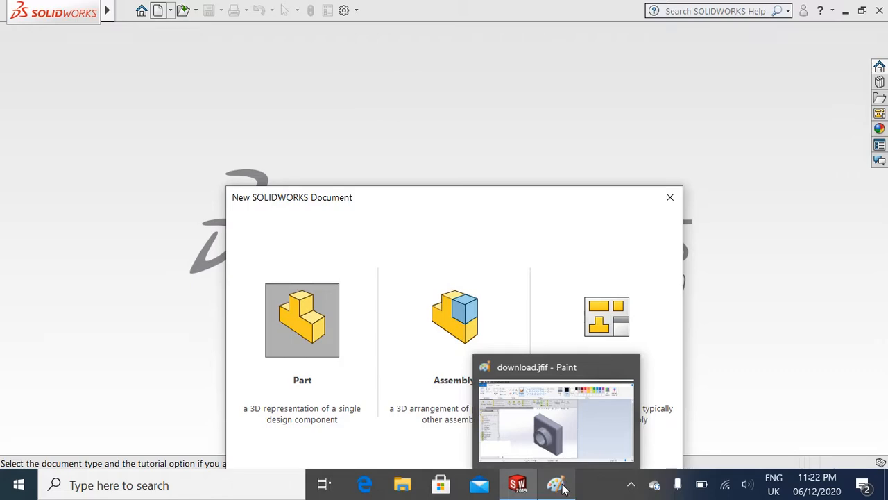
click(564, 489)
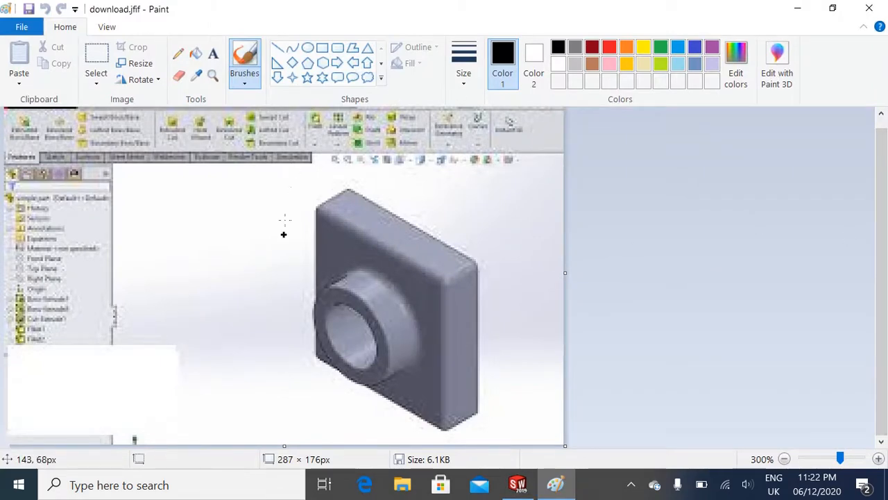
Draw a black three-line arrow on the reference picture, pointing at the plate with the round boss
click(276, 48)
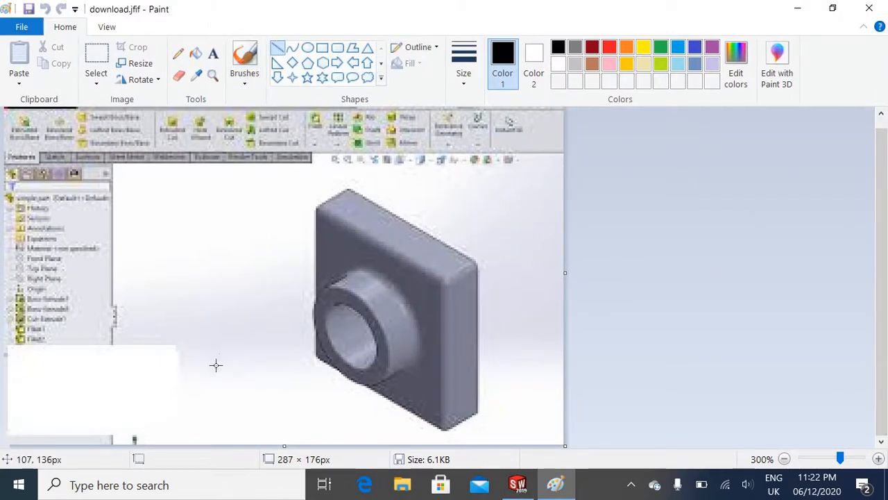
drag(179, 393, 287, 349)
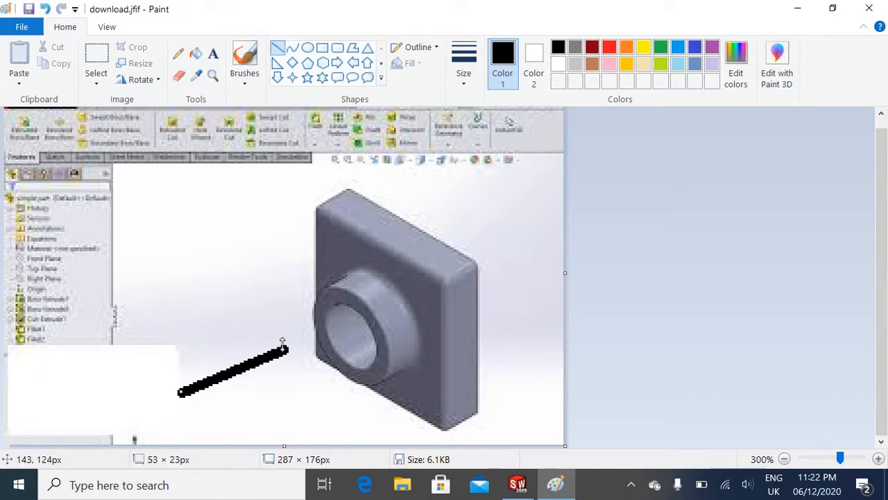
click(323, 406)
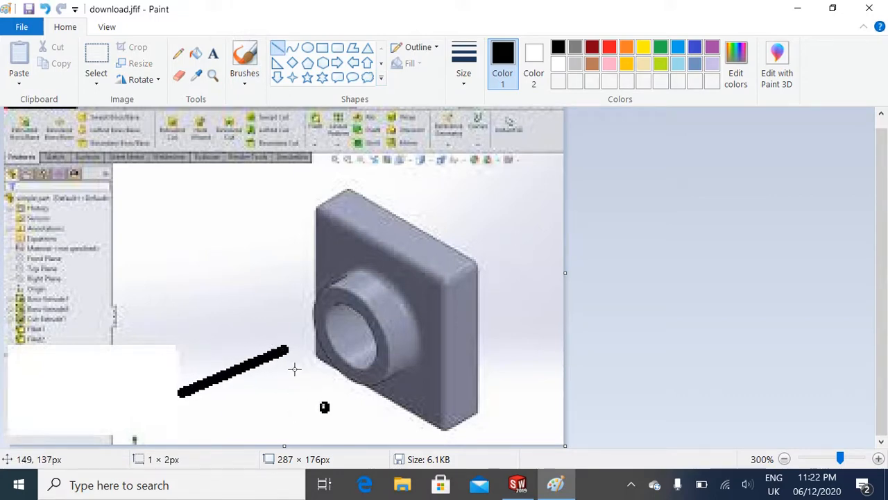
drag(285, 348, 257, 403)
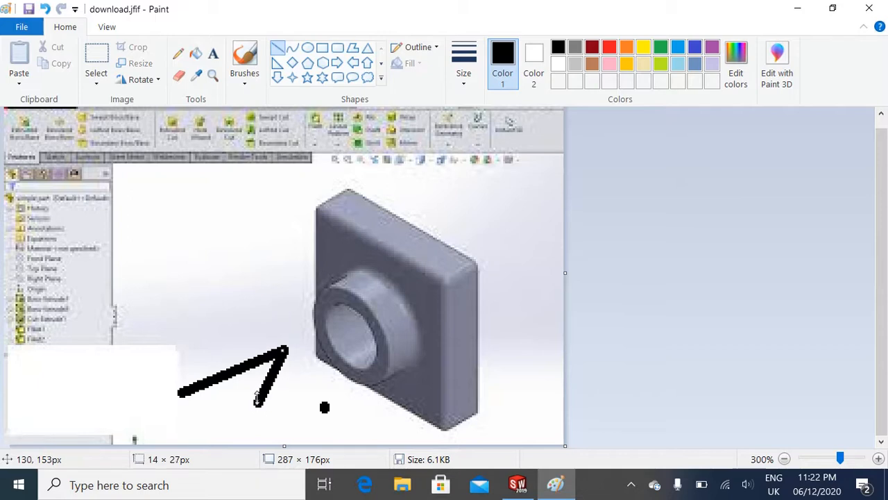
click(206, 307)
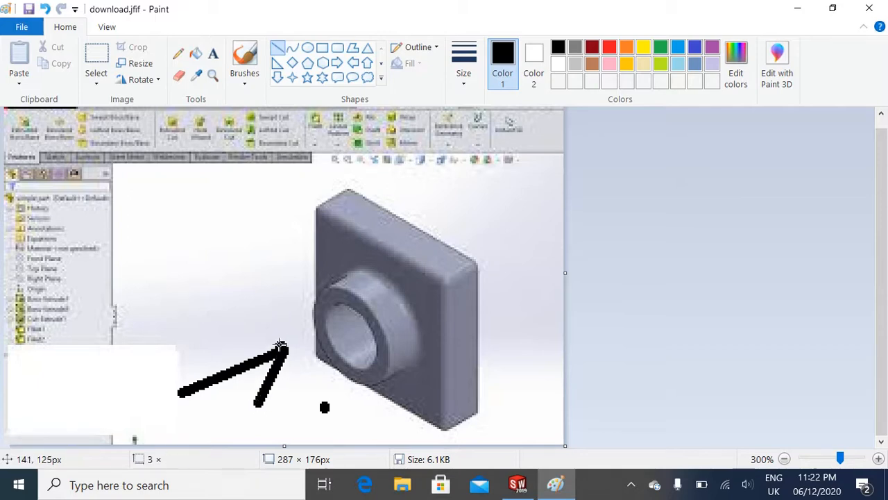
drag(283, 351, 226, 338)
click(622, 324)
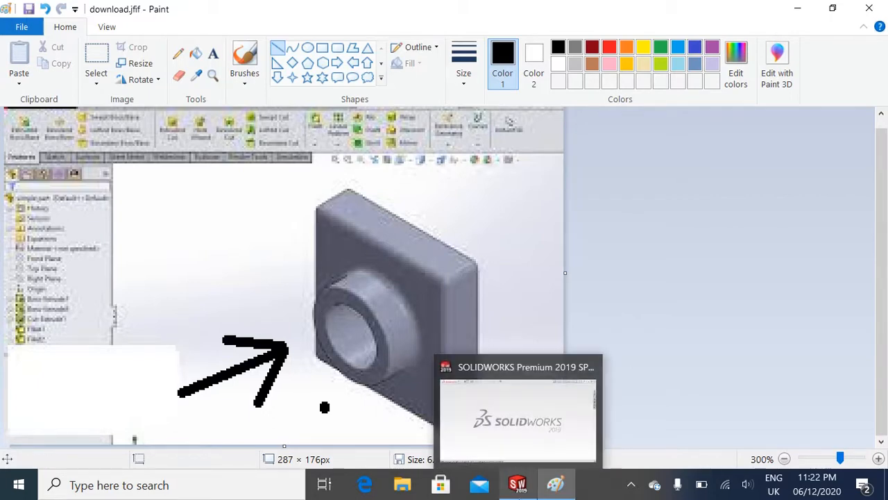
Switch back to SOLIDWORKS and create a new Part document
click(517, 485)
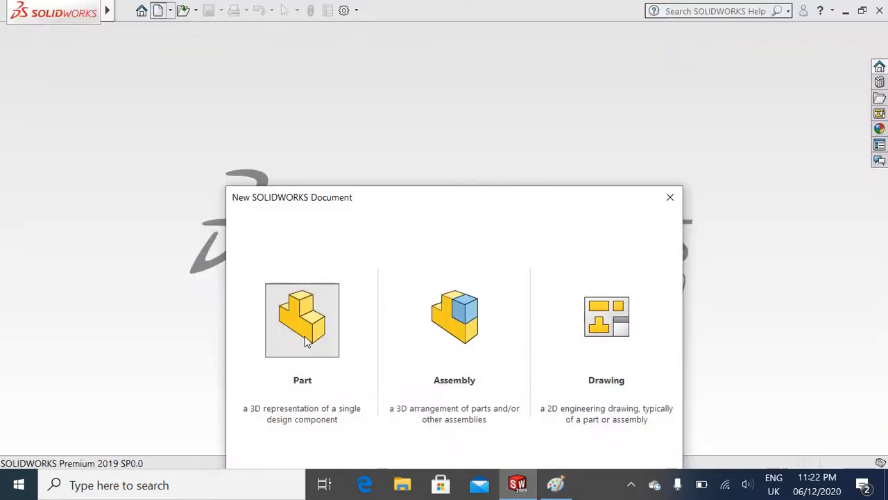
click(303, 336)
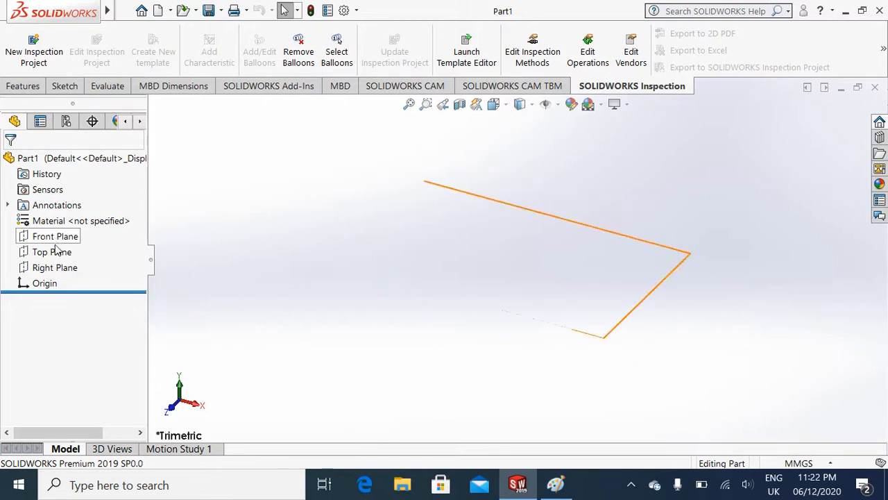
right_click(54, 239)
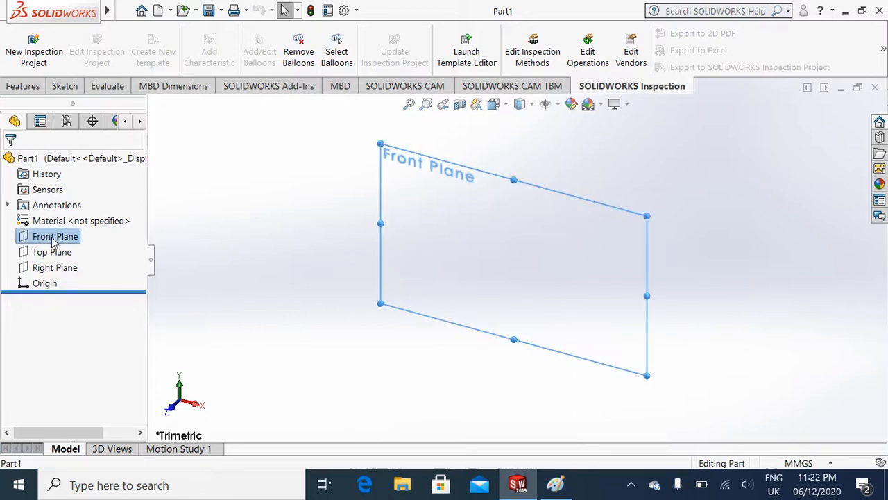
click(81, 220)
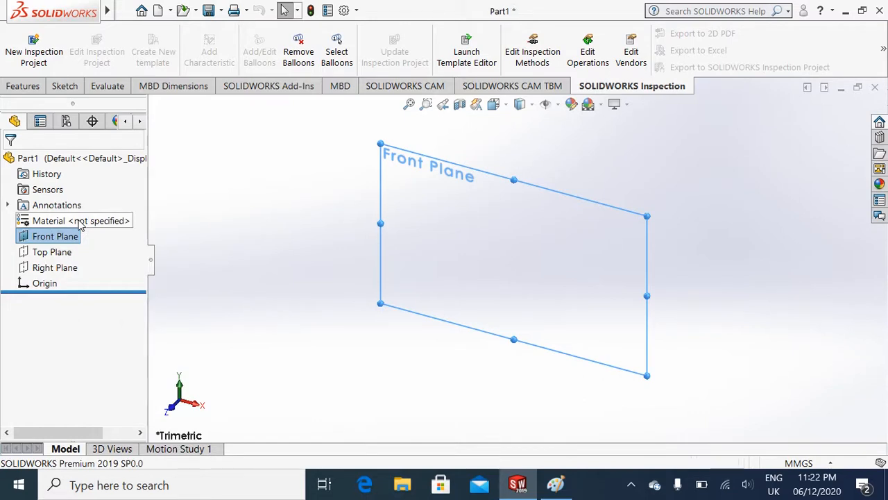
click(280, 268)
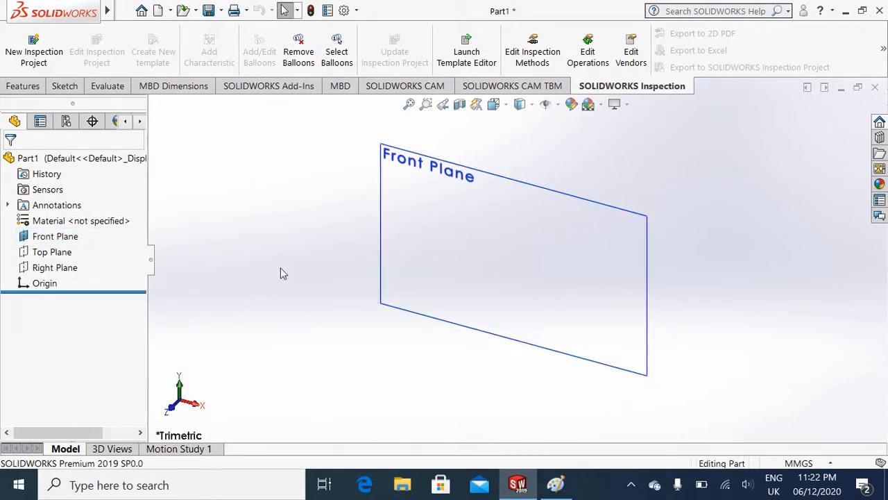
right_click(53, 240)
click(76, 214)
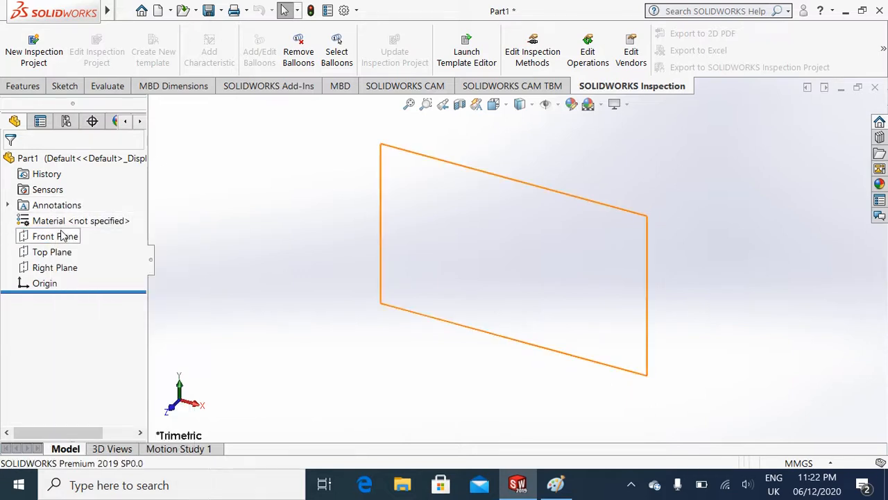
Start a sketch on the Front Plane and draw a horizontal centerline through the origin, extending to both sides
right_click(62, 236)
click(72, 208)
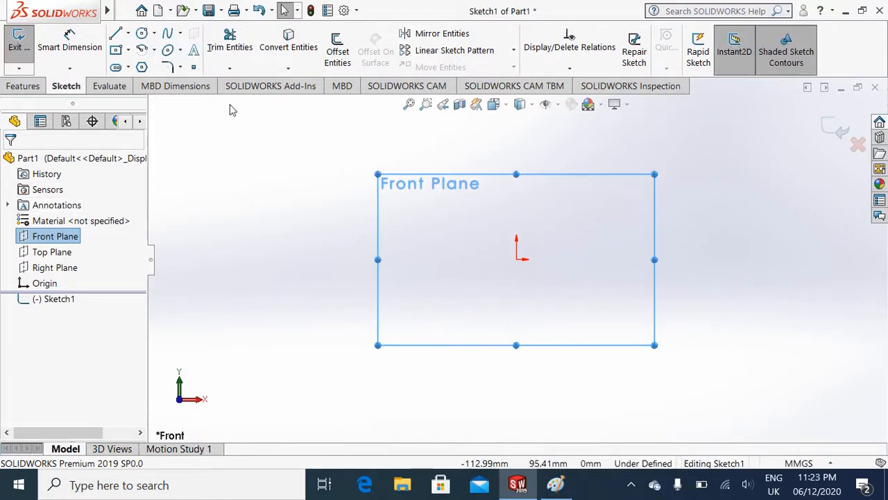
click(128, 33)
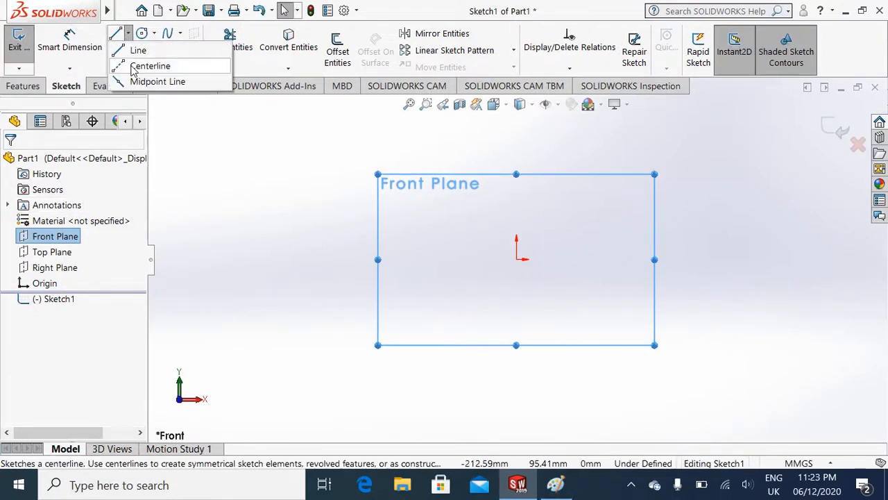
click(136, 68)
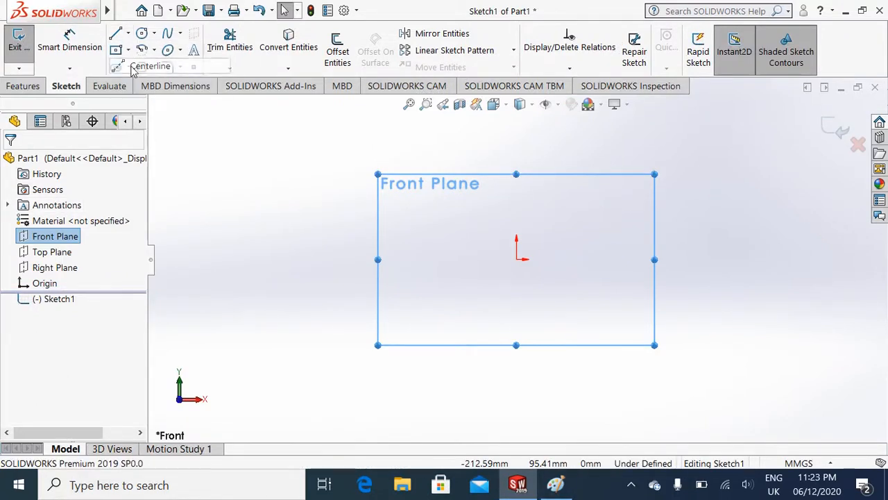
click(351, 258)
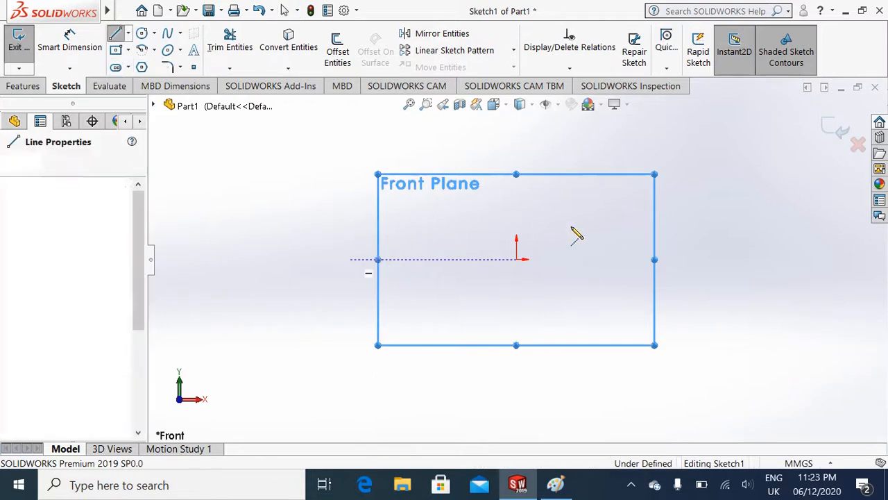
click(668, 259)
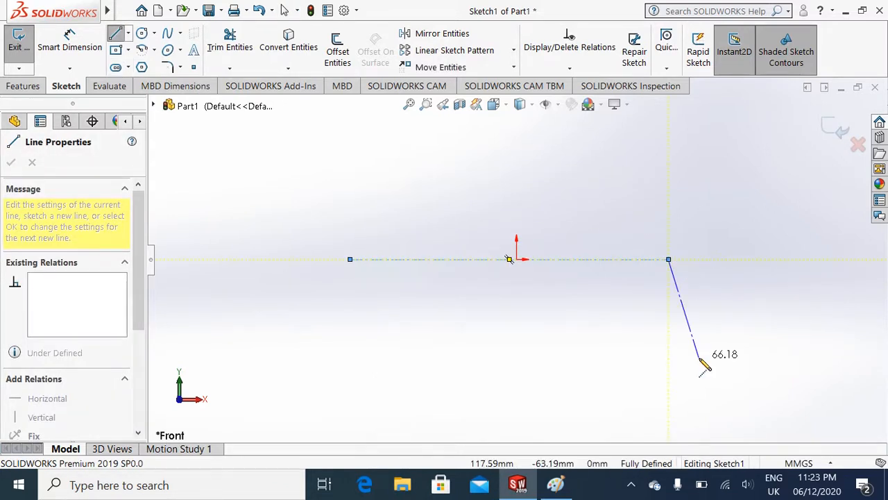
key(Escape)
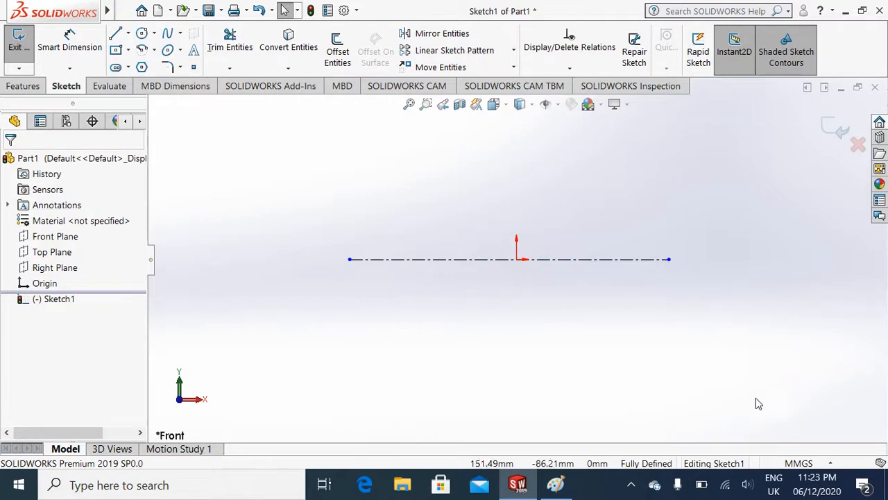
Look through the document's unit system options, leaving MMGS selected, and check the reference picture in Paint
click(820, 463)
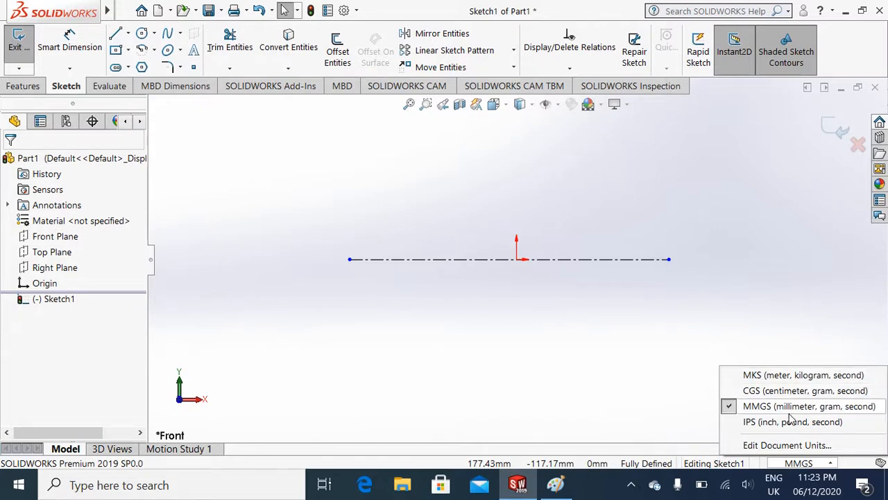
click(739, 237)
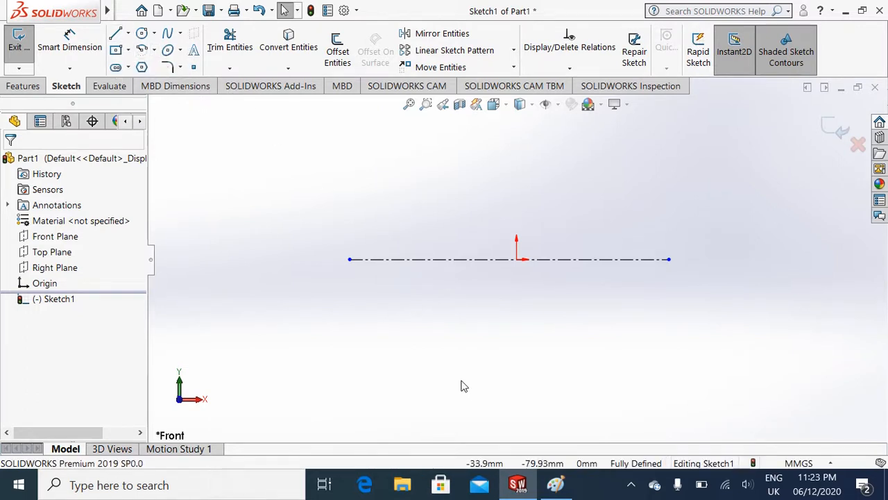
click(556, 484)
click(559, 485)
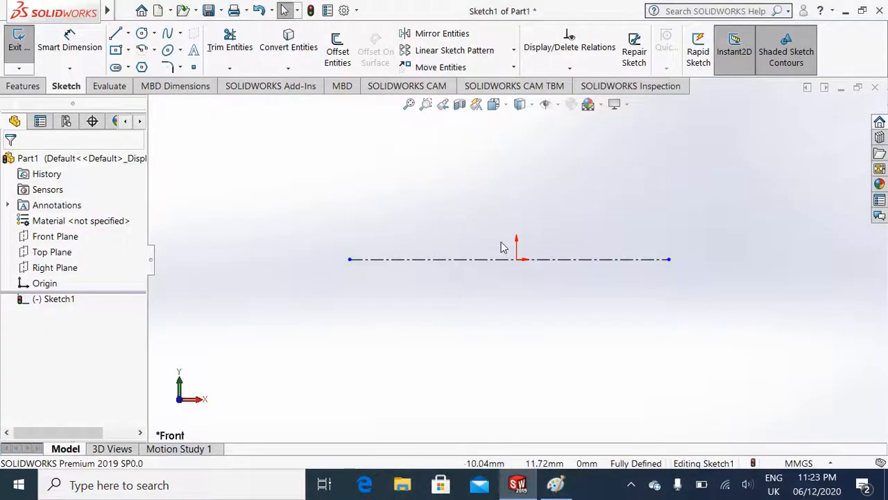
Draw a vertical centerline through the origin, crossing the horizontal centerline and extending above and below it
click(127, 33)
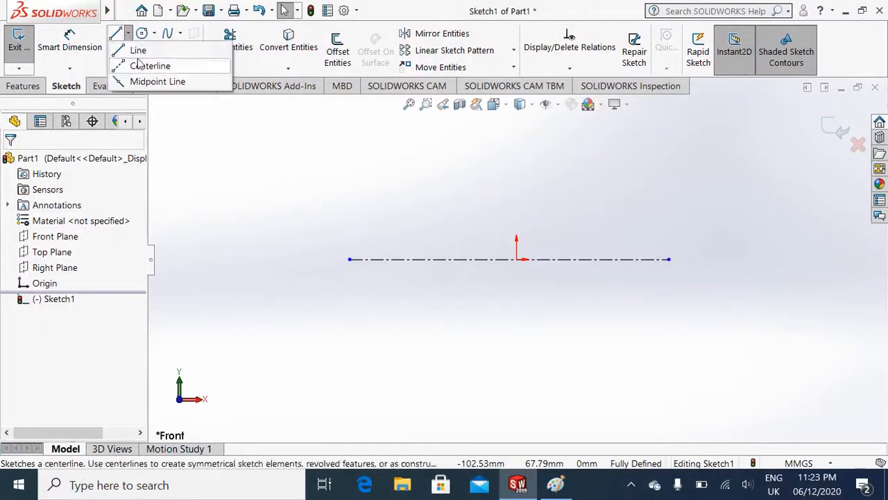
click(146, 66)
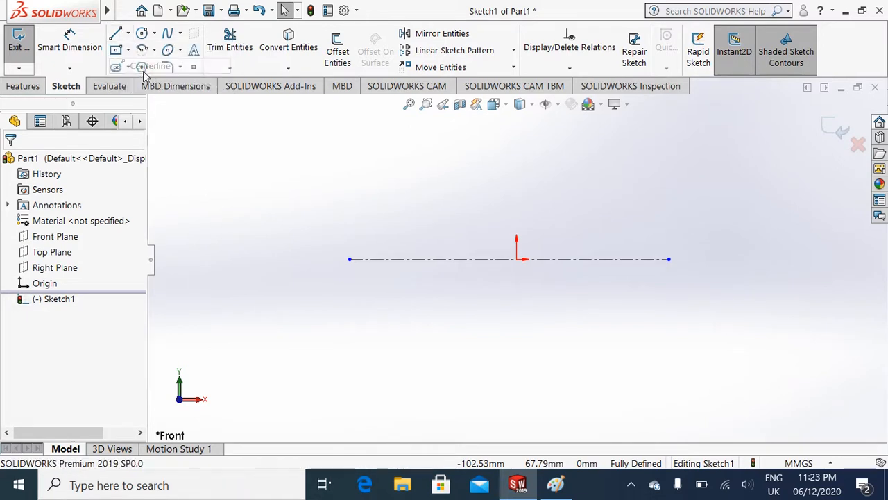
click(513, 133)
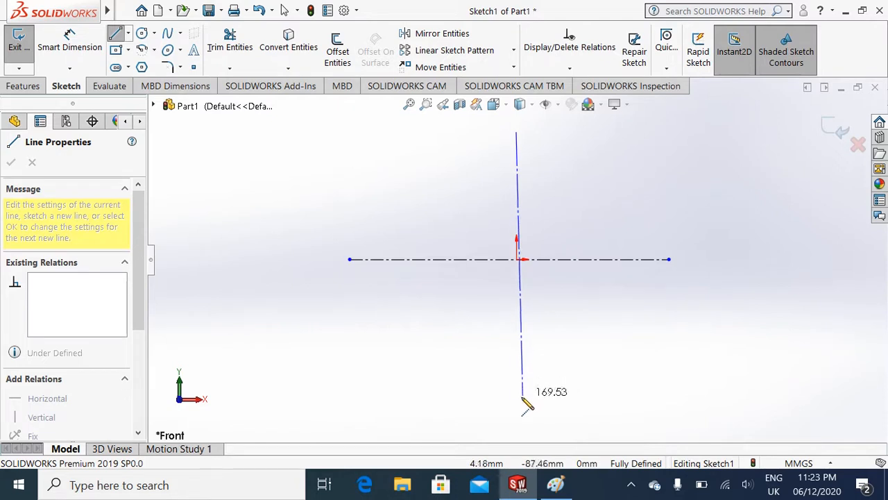
click(517, 386)
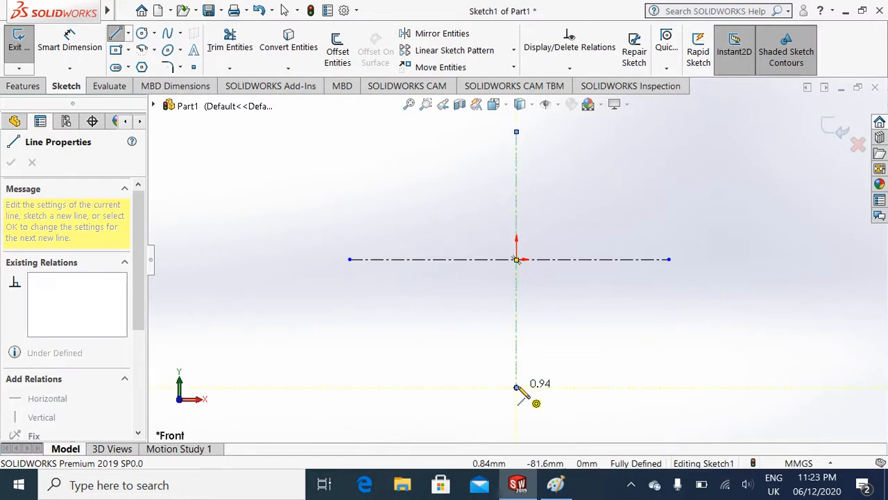
key(Escape)
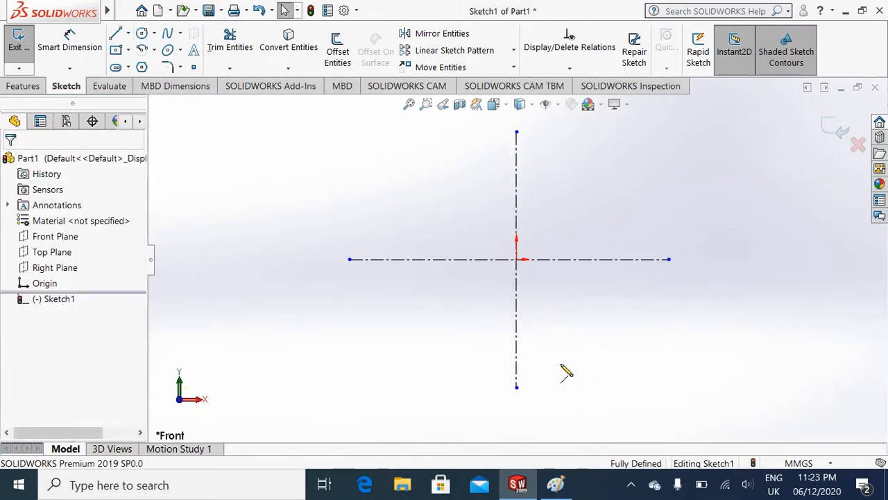
Check the reference picture in Paint and sketch a center rectangle centred about 59 mm left of and 43 mm above the origin
click(556, 484)
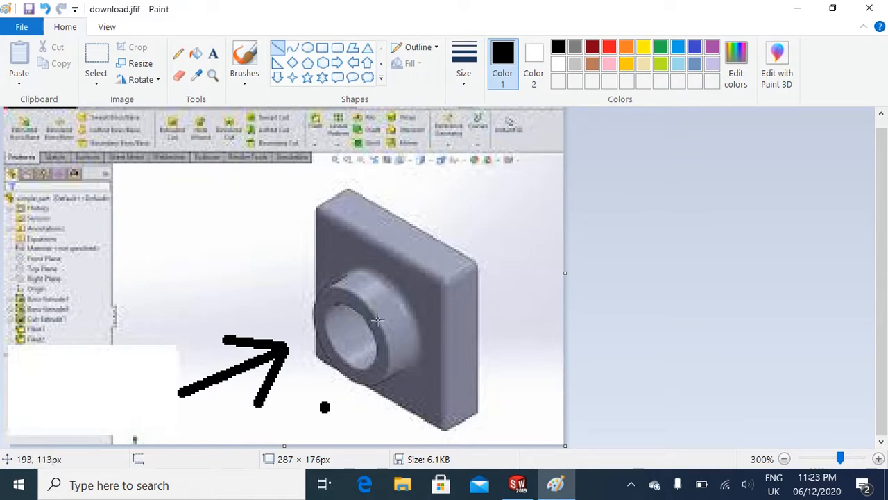
click(517, 484)
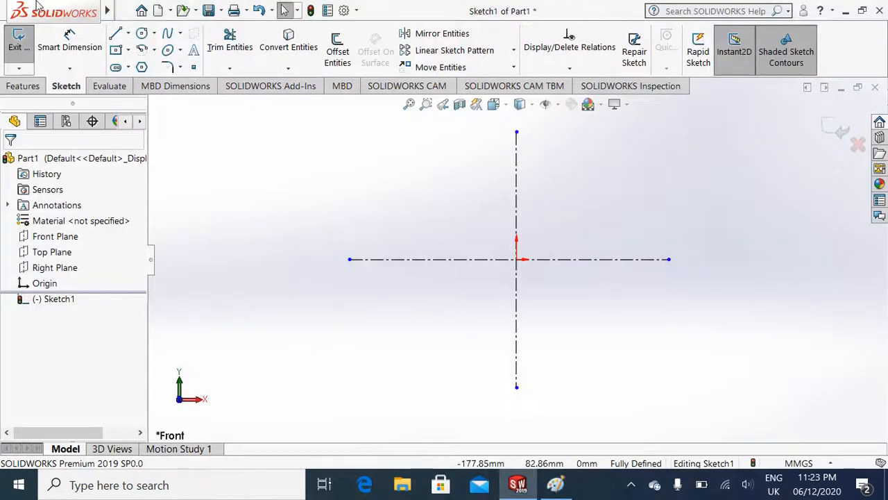
click(129, 50)
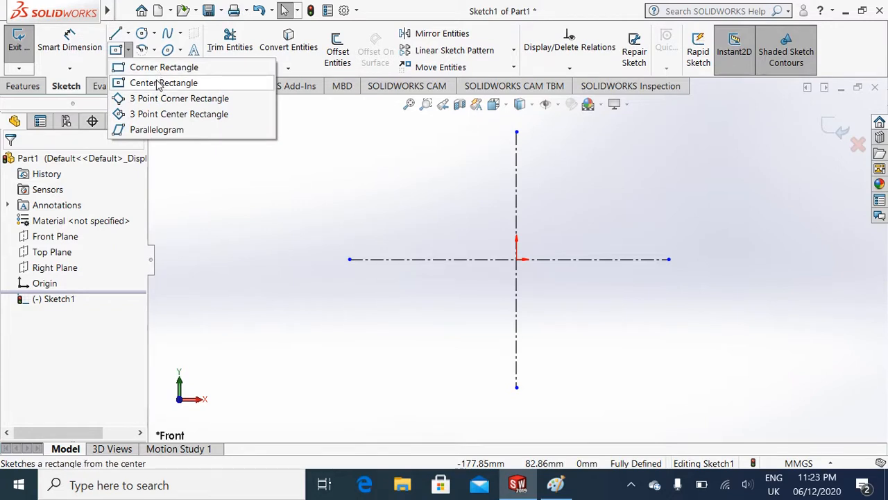
click(159, 84)
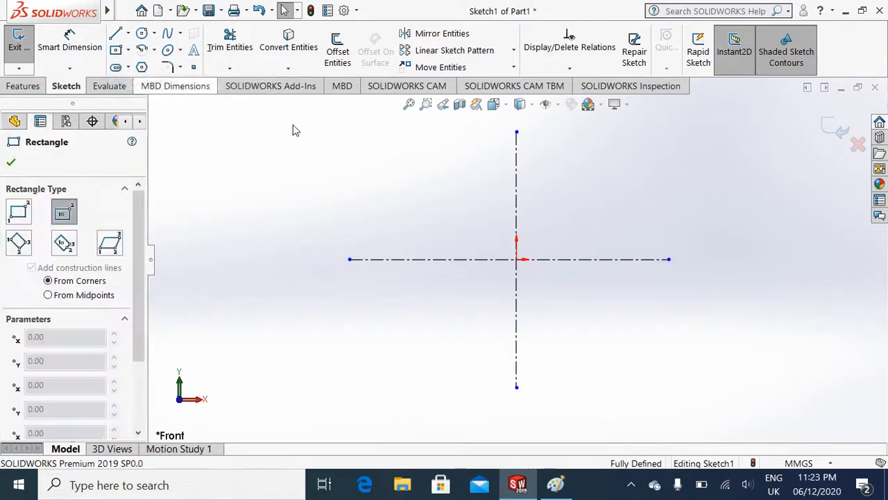
click(425, 193)
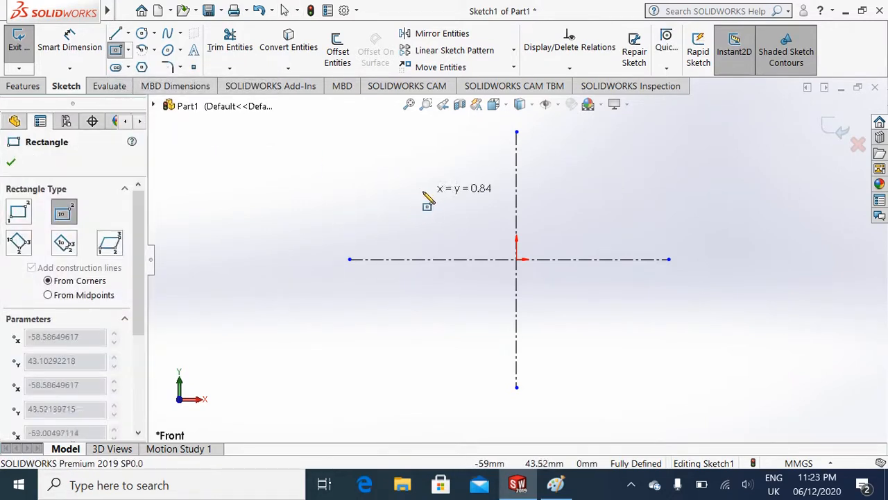
click(377, 146)
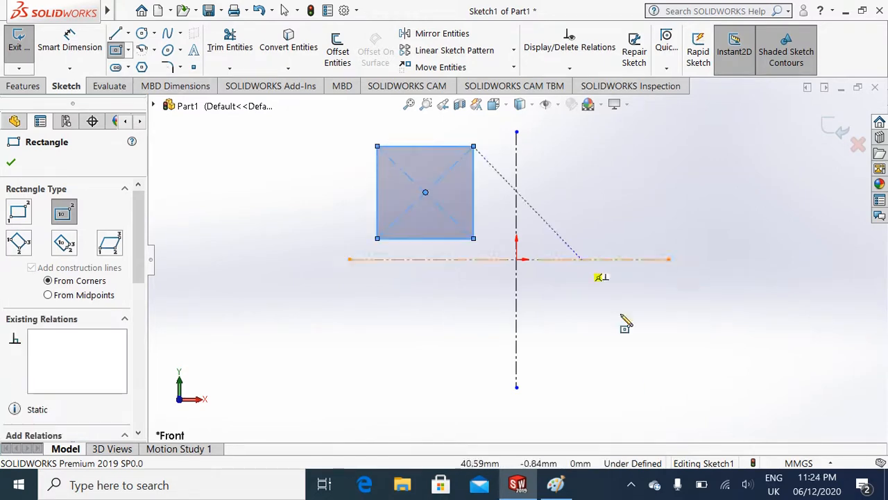
Check the reference picture in Paint, return to the SOLIDWORKS sketch and close the rectangle command
click(555, 485)
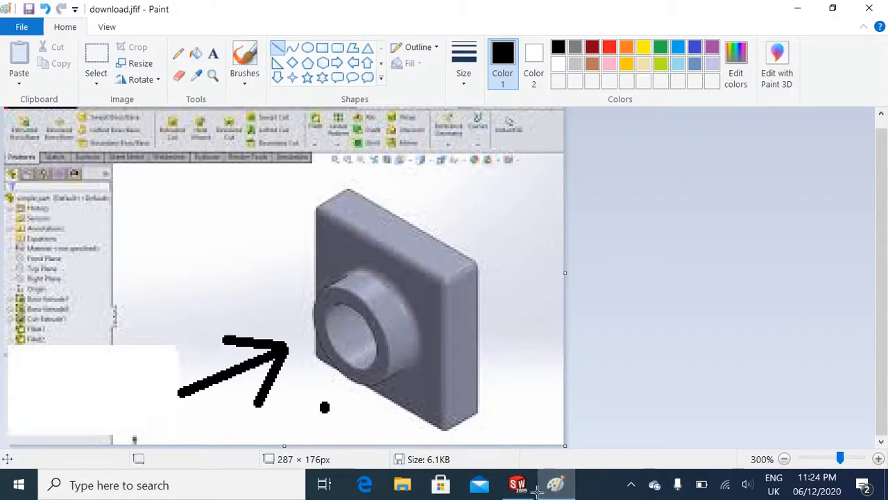
click(561, 487)
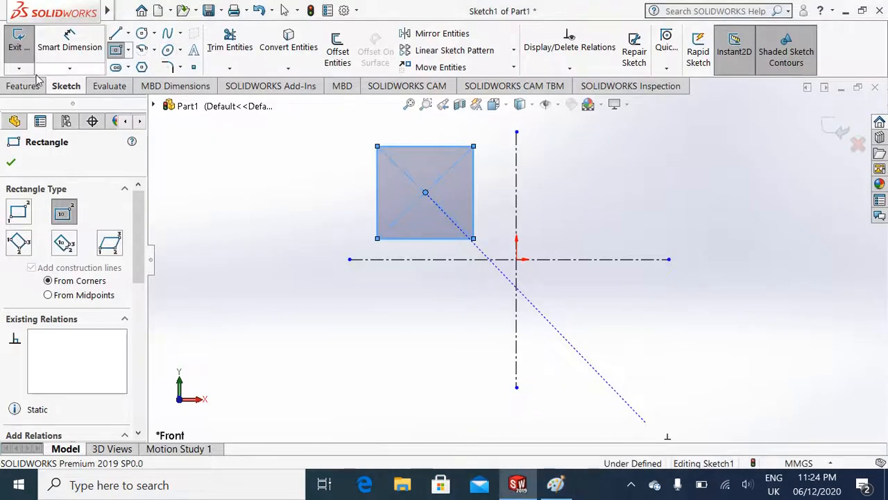
click(14, 170)
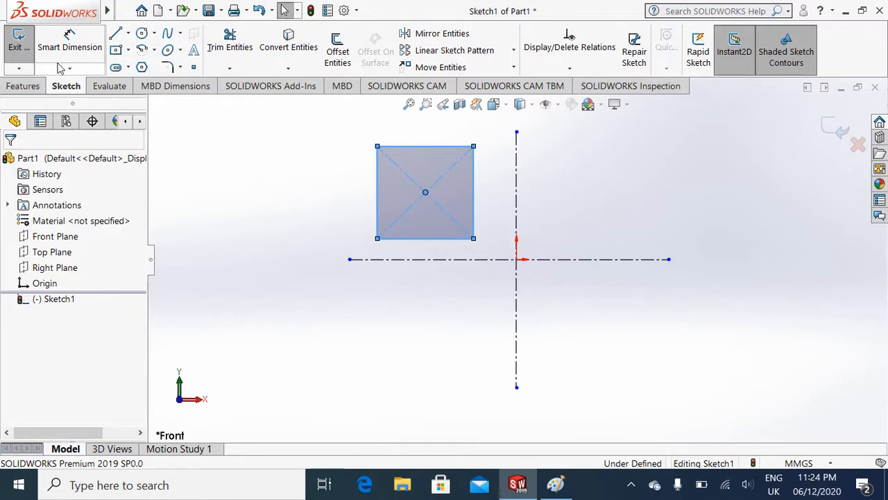
Dimension the rectangle's left and upper edges, setting both its height and its width to 60 mm
click(368, 195)
click(321, 194)
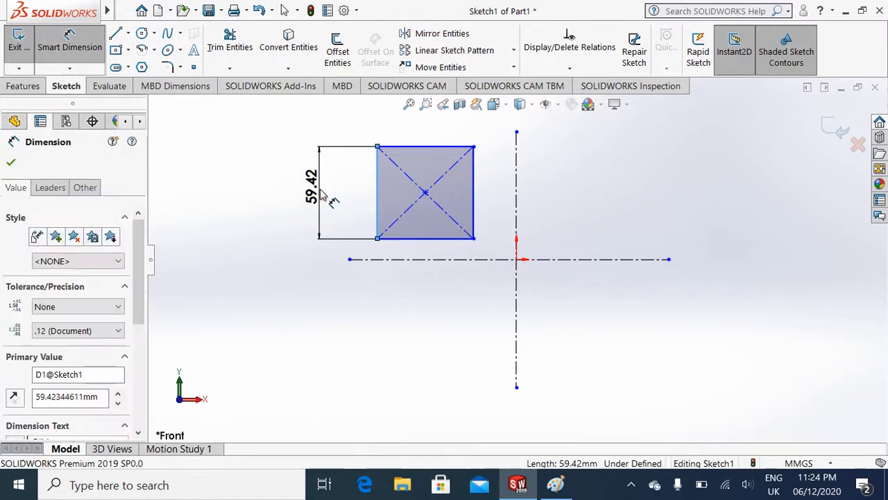
text(60)
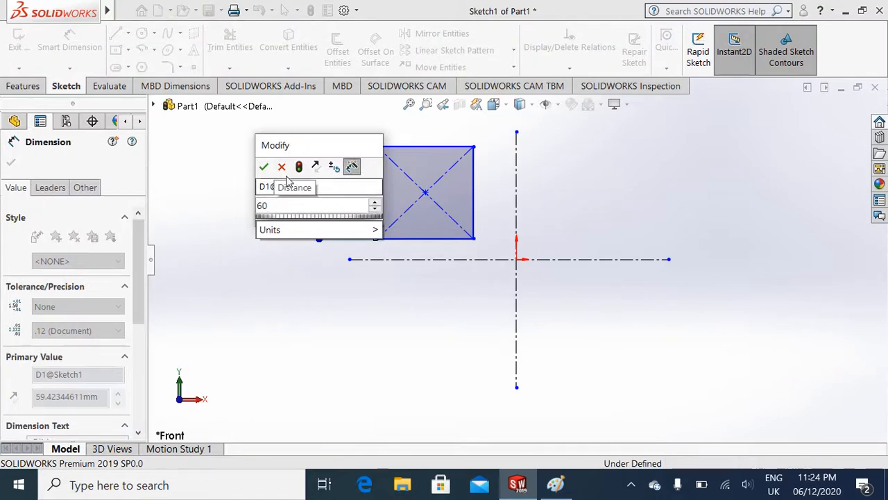
click(264, 166)
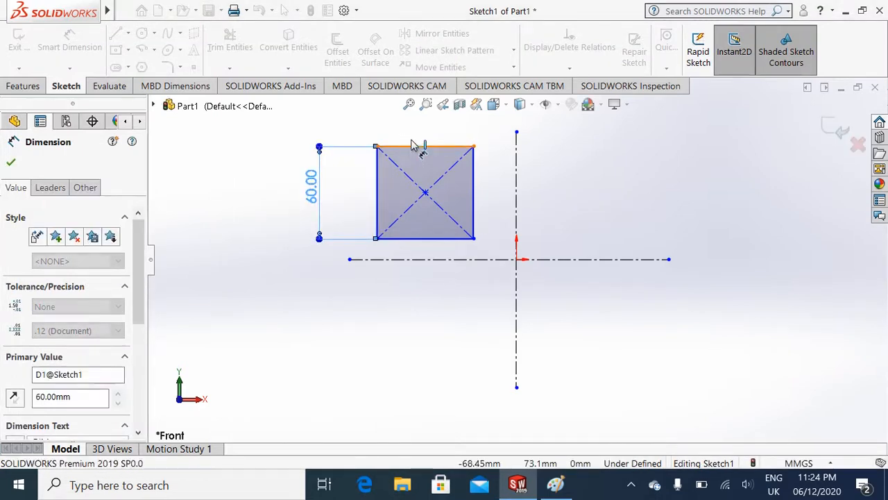
click(413, 146)
click(411, 136)
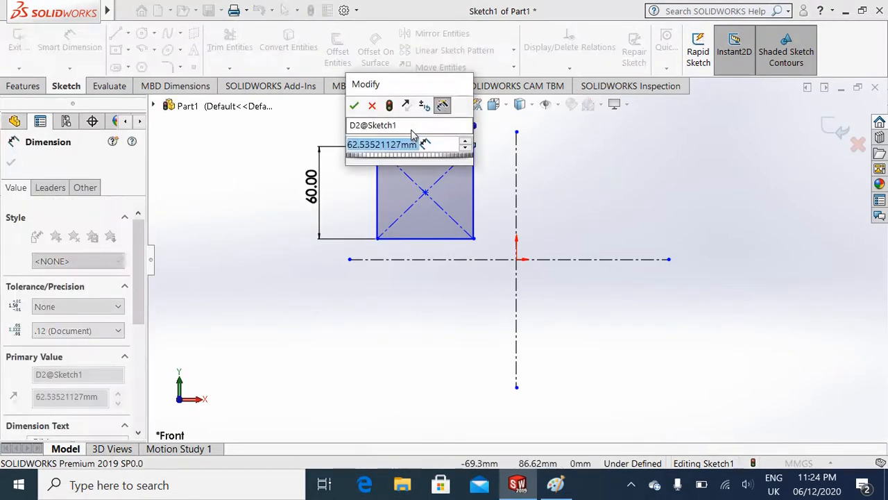
text(60)
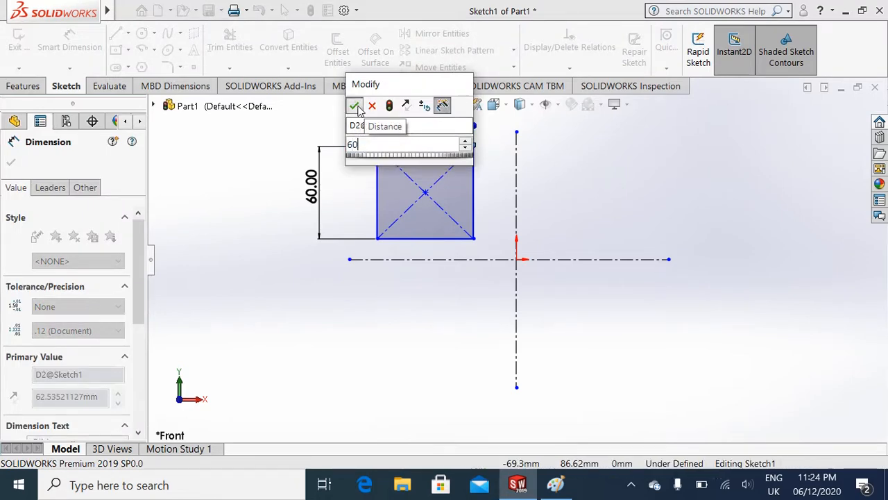
click(354, 105)
click(13, 162)
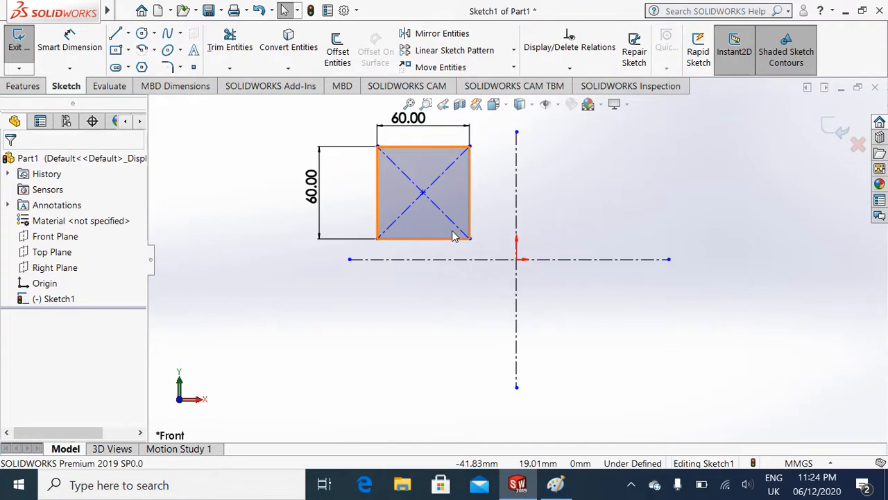
Sketch a circle of about 21 mm radius centred on the square's centre point
click(142, 33)
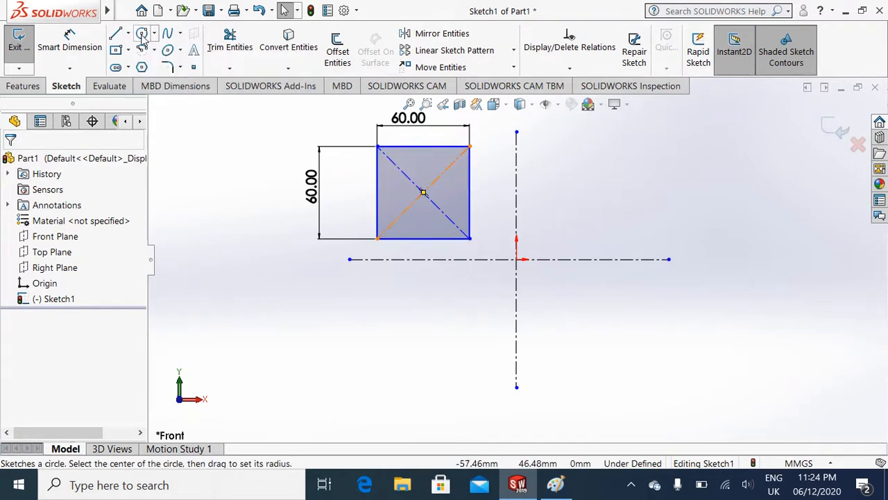
click(422, 192)
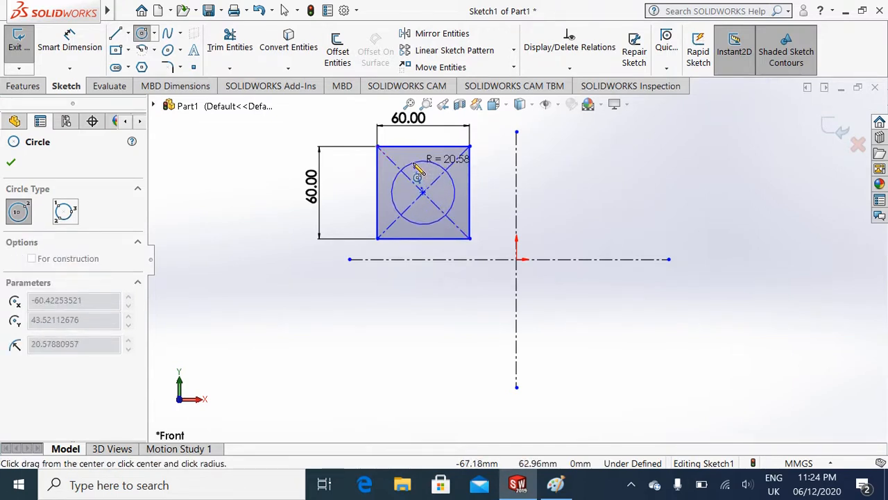
click(419, 171)
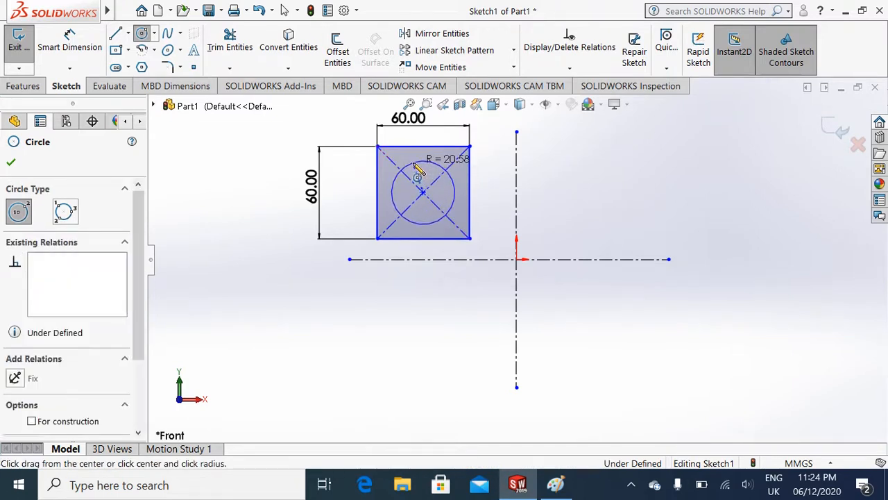
click(13, 161)
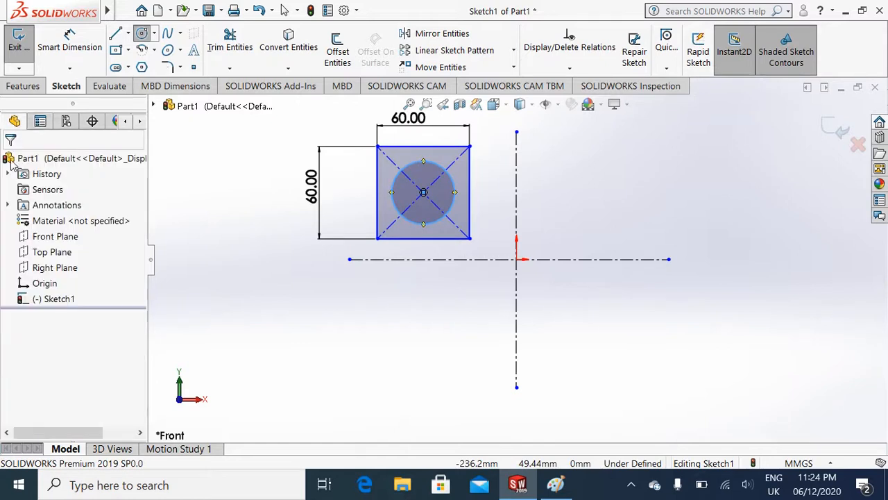
Sketch a smaller concentric circle inside the first one, centred on the square's centre point
click(142, 34)
click(423, 192)
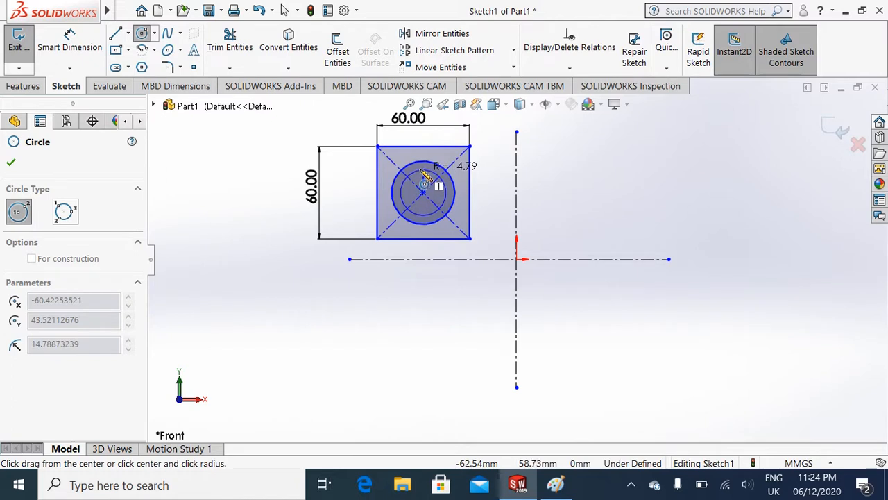
click(426, 169)
click(626, 193)
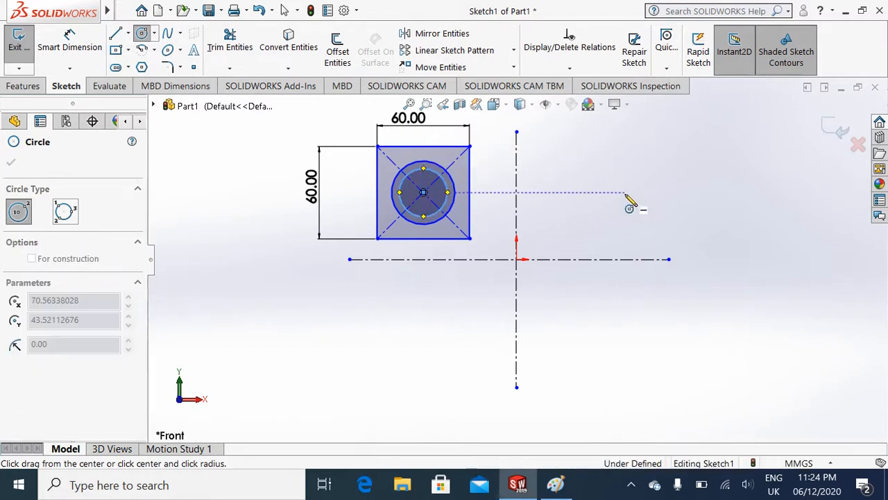
key(Escape)
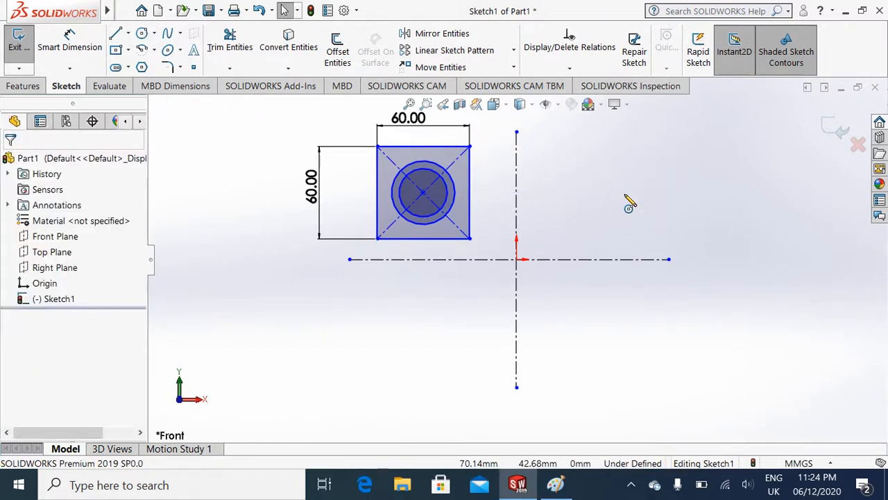
Switch to Paint and draw an arrow pointing down at the plate's top face in the reference picture, then return to SOLIDWORKS
click(556, 485)
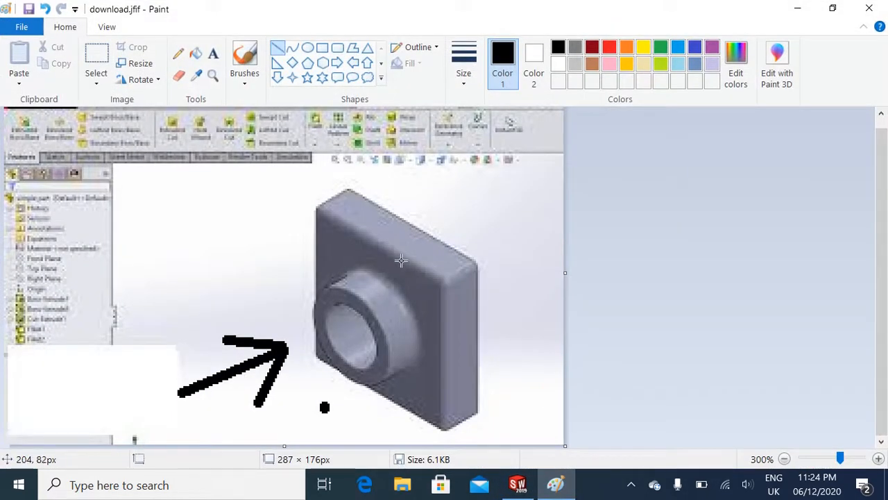
mouse_move(542, 498)
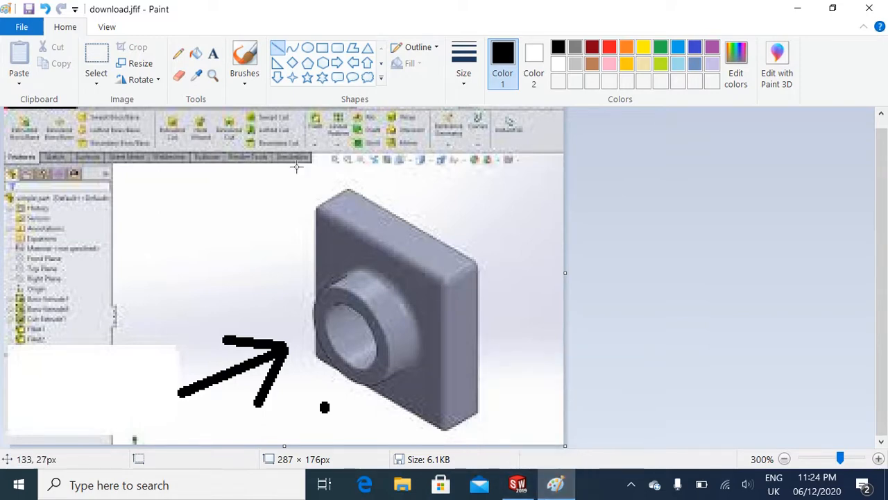
drag(438, 170, 439, 225)
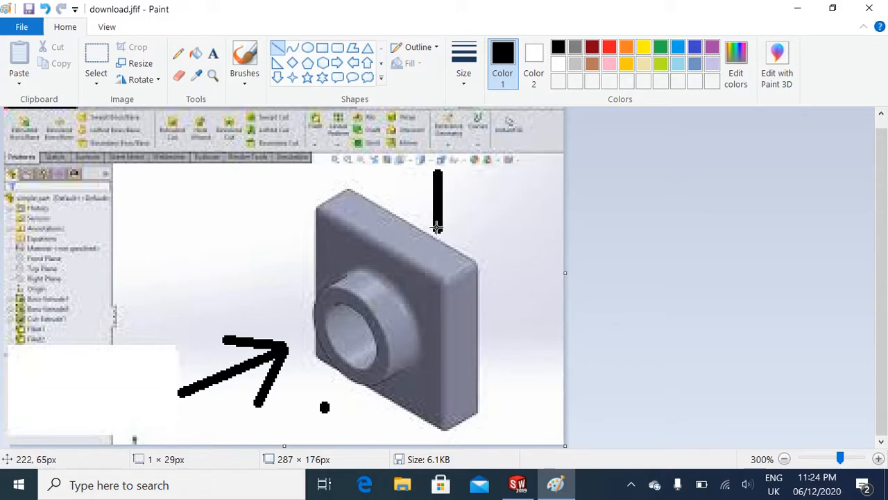
drag(478, 197, 437, 233)
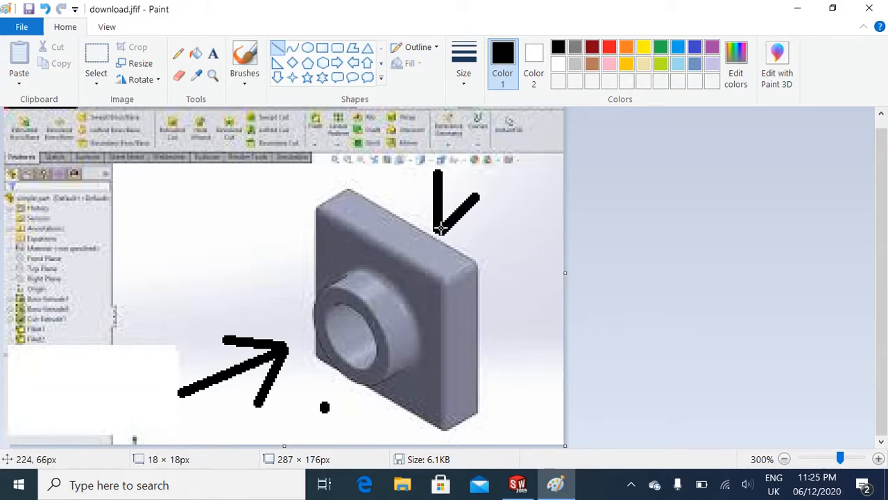
drag(408, 201, 437, 230)
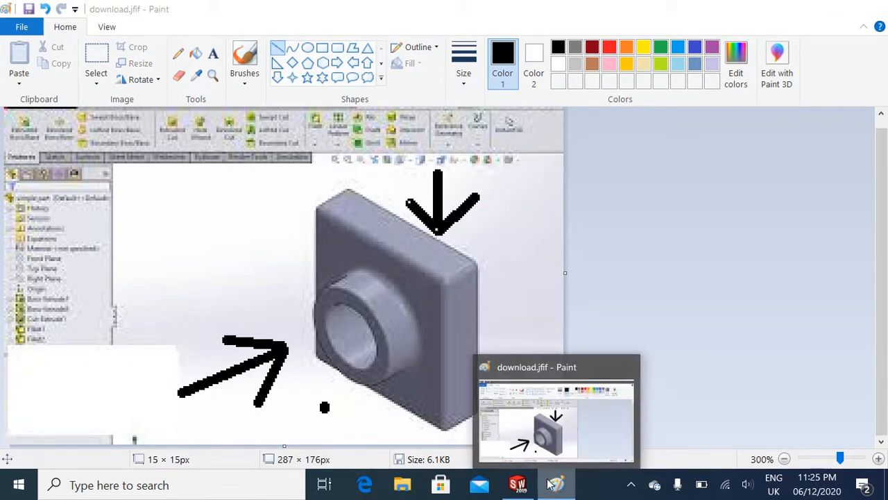
click(517, 484)
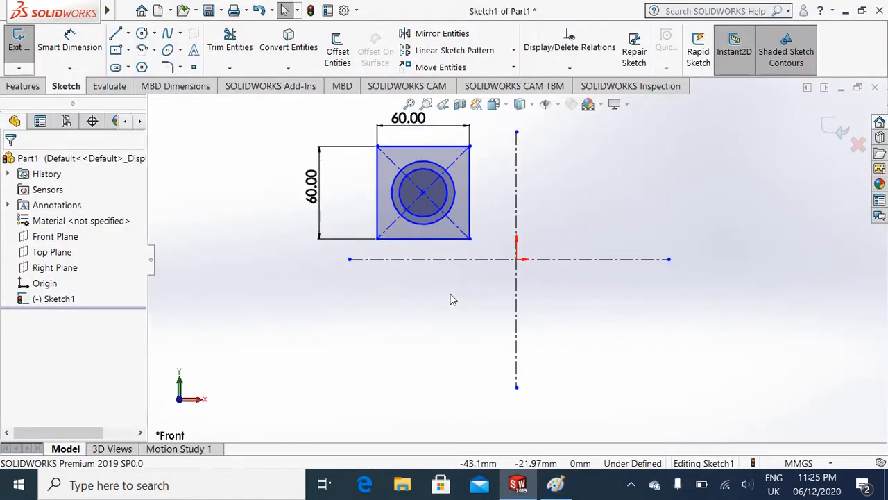
Sketch a flat center rectangle just below the horizontal centerline, centred under the square and 60 mm wide to match its side edges
click(128, 51)
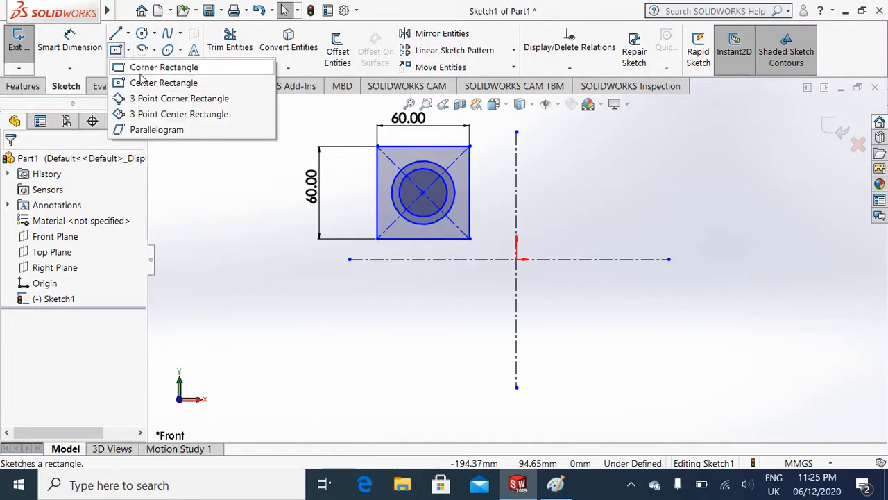
click(142, 83)
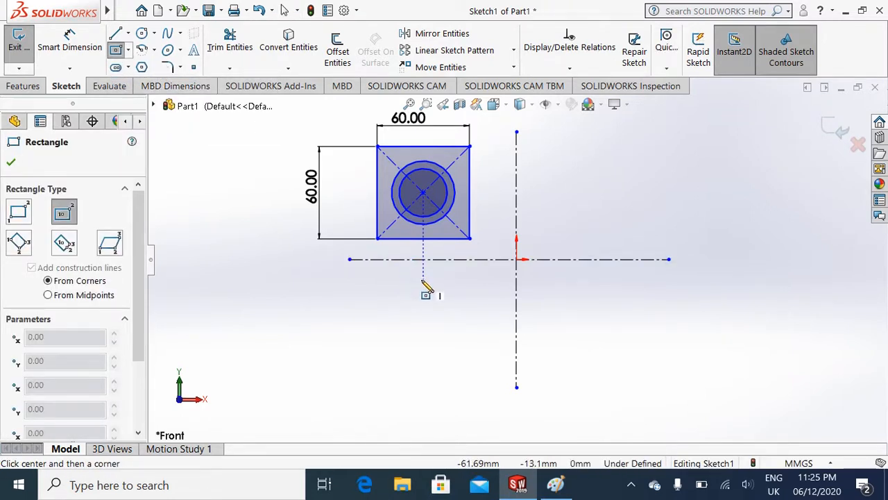
click(422, 280)
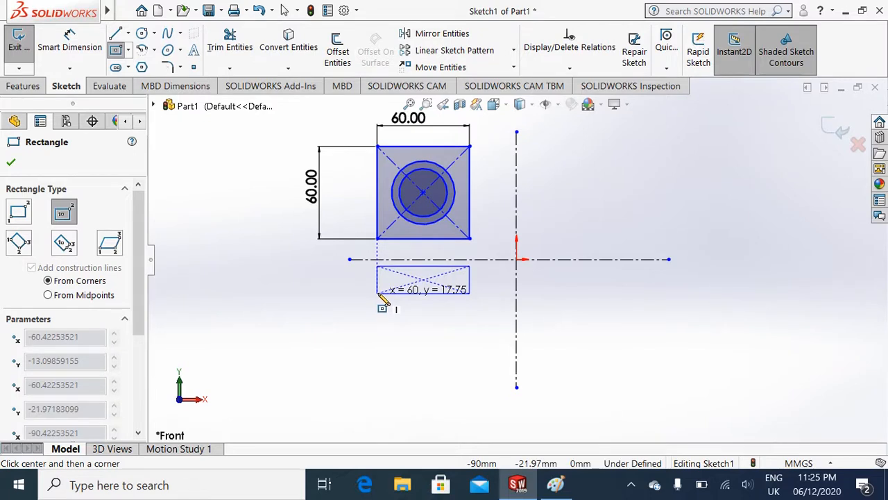
click(377, 290)
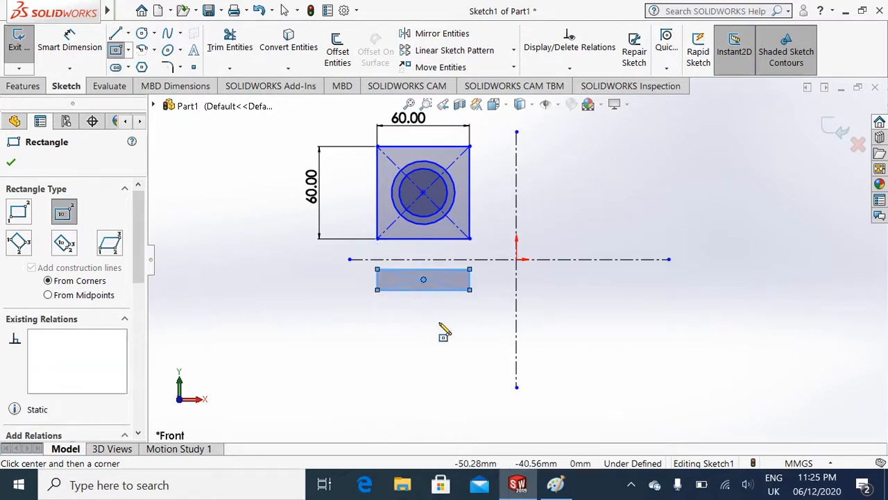
key(Escape)
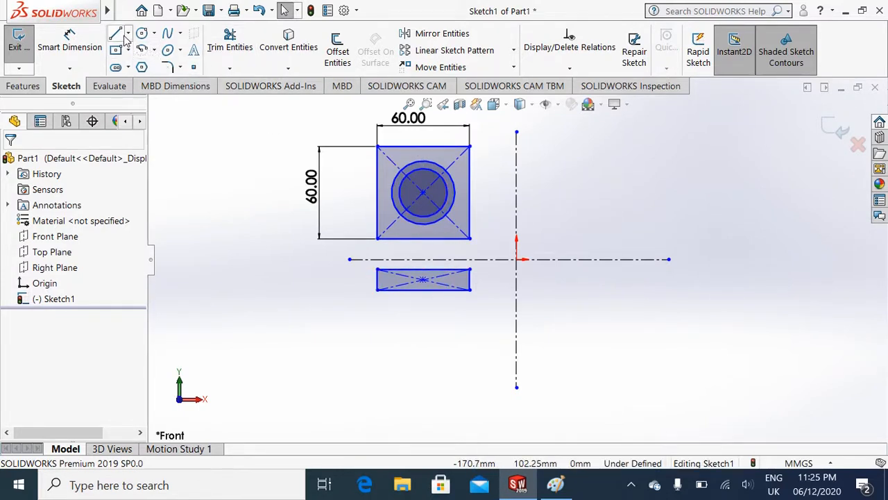
Sketch the boss outline below the flat rectangle with three connected lines, aligning its vertical sides with the outer circle's left and right extents
click(116, 35)
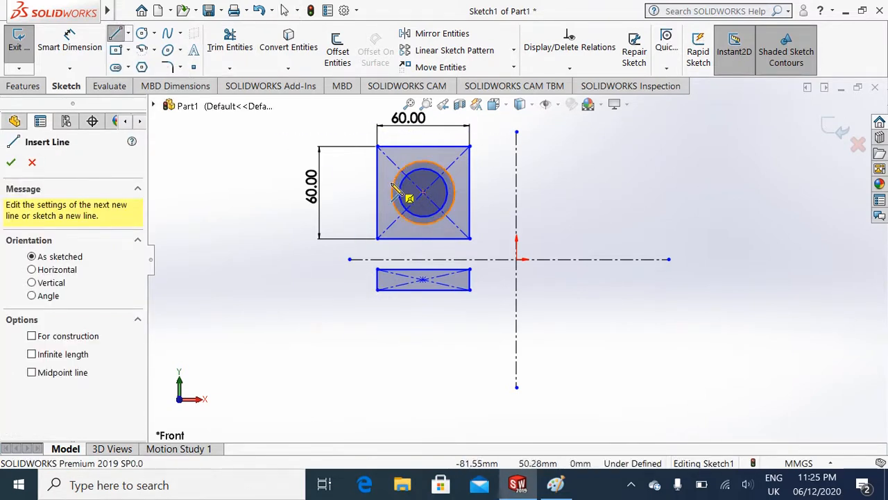
click(392, 290)
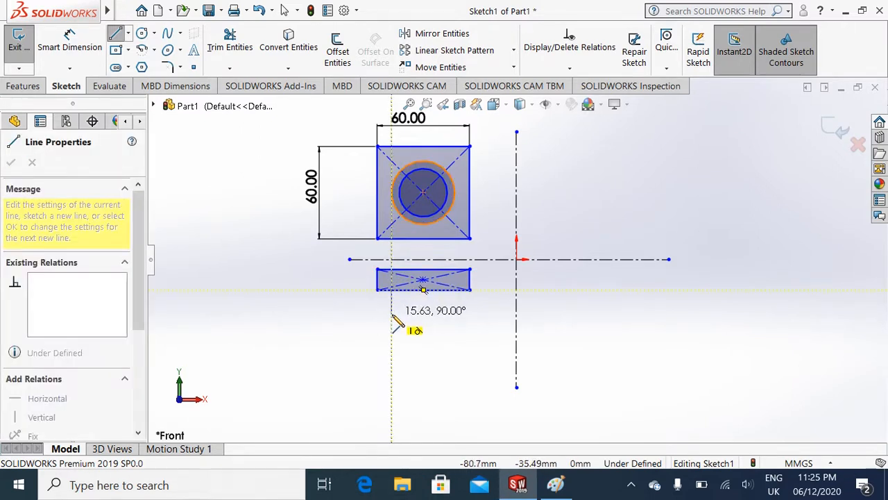
click(392, 316)
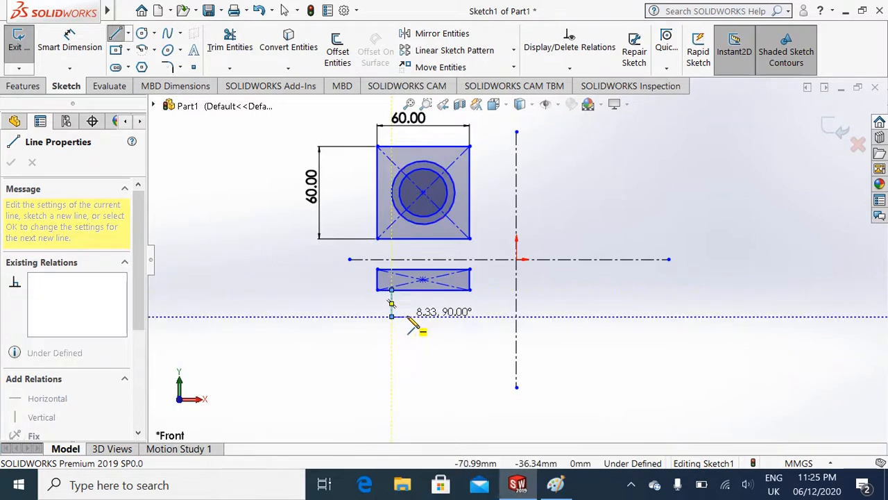
click(454, 316)
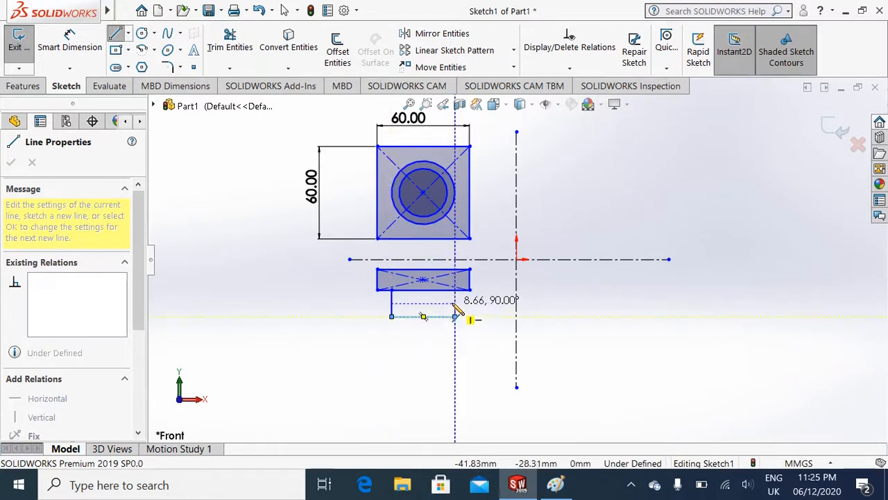
click(454, 290)
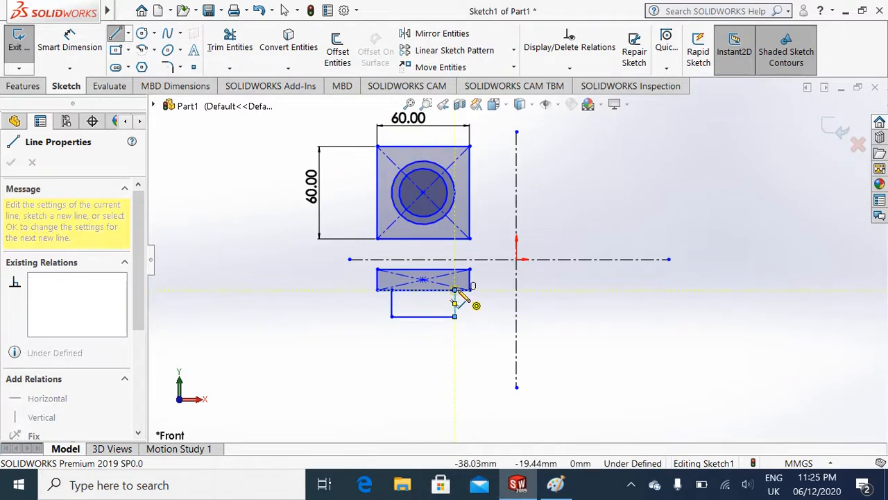
key(Escape)
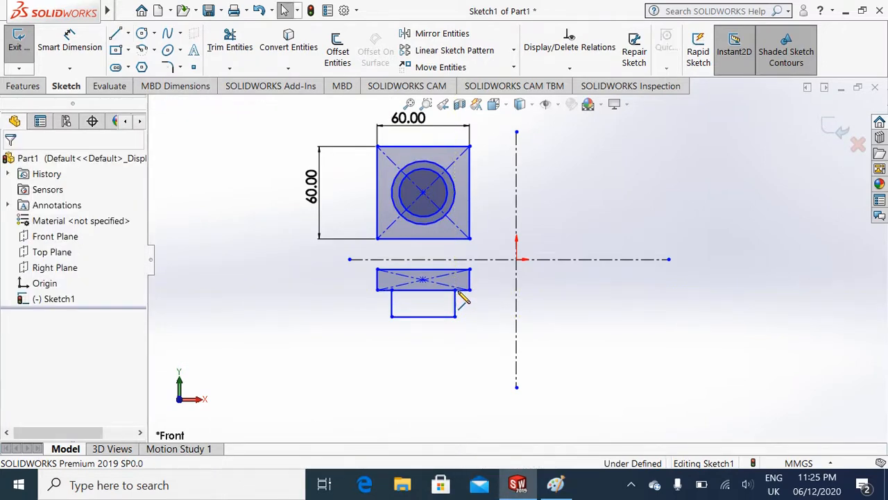
Draw a vertical line across the flat rectangle from its upper to its lower edge, in line with the boss outline's left side
click(117, 34)
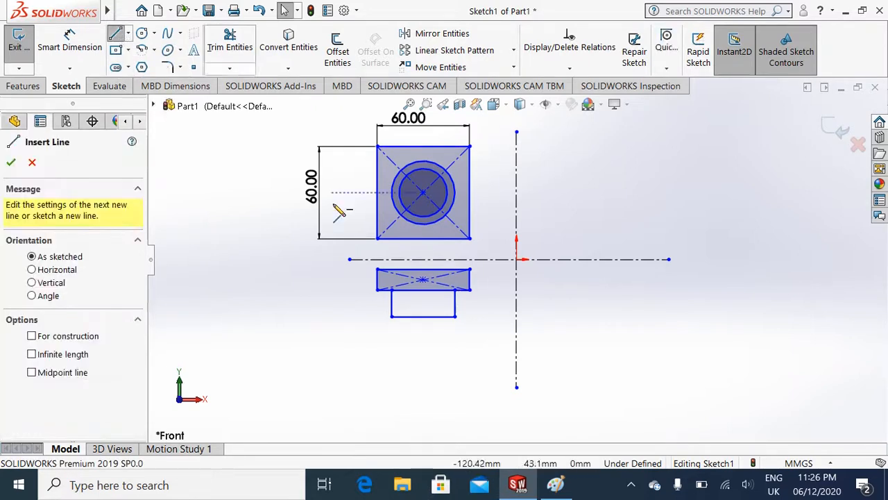
click(392, 269)
double_click(392, 290)
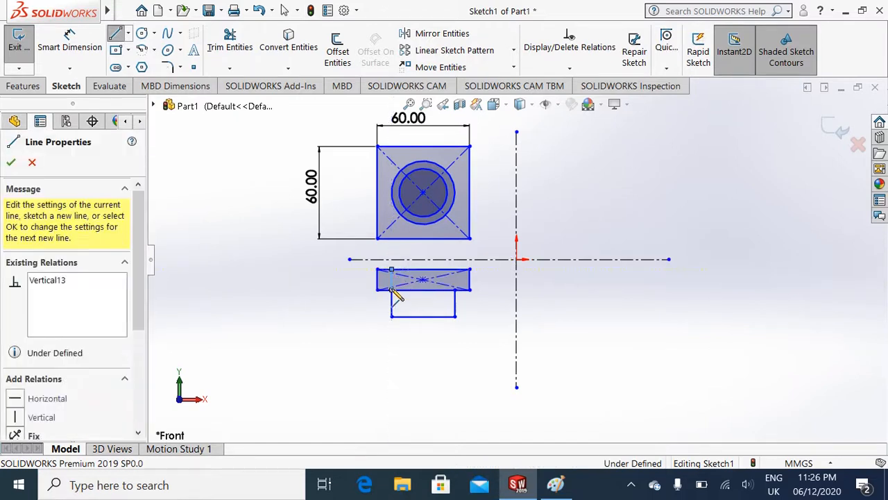
Draw a vertical line across the flat rectangle from its lower to its upper edge, in line with the boss outline's right side
click(454, 303)
click(455, 269)
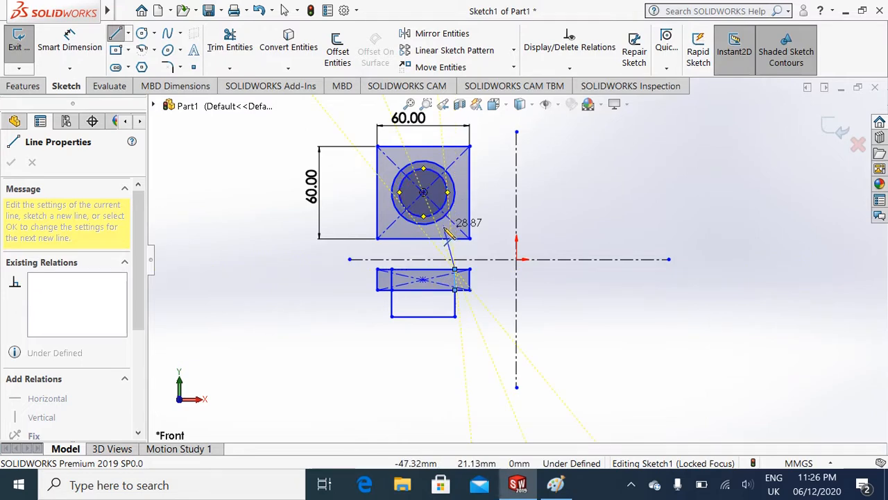
key(Escape)
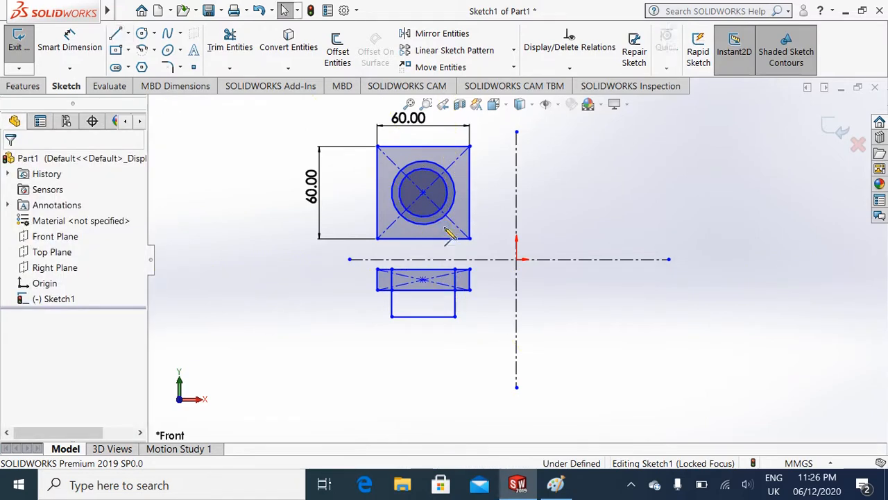
Draw two vertical lines from the flat rectangle's upper edge to the boss outline's lower edge, aligned with the inner circle's right and left extents
click(116, 34)
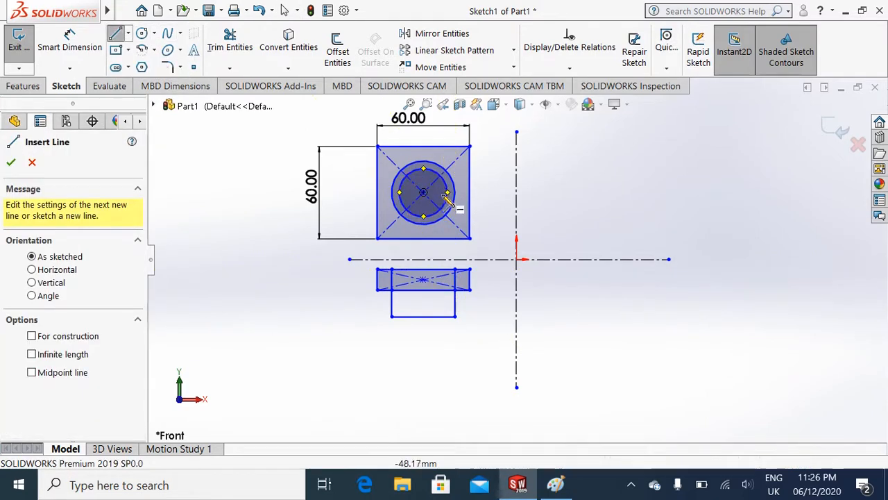
click(447, 269)
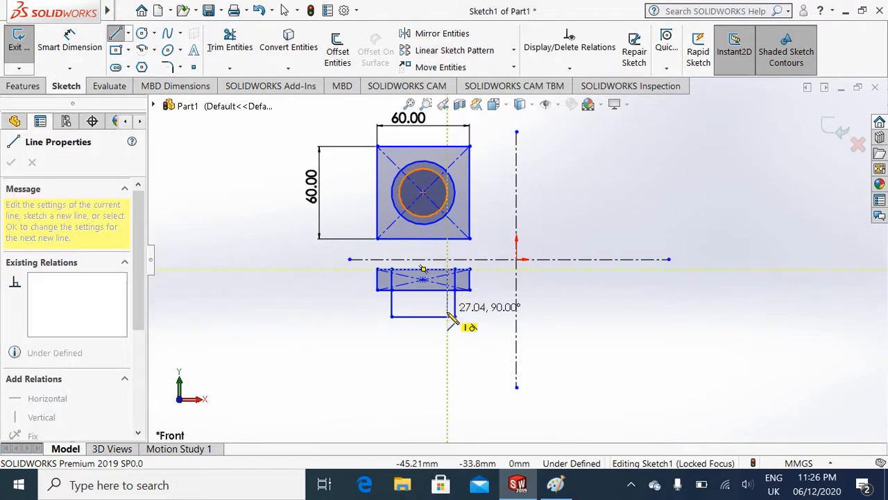
click(447, 316)
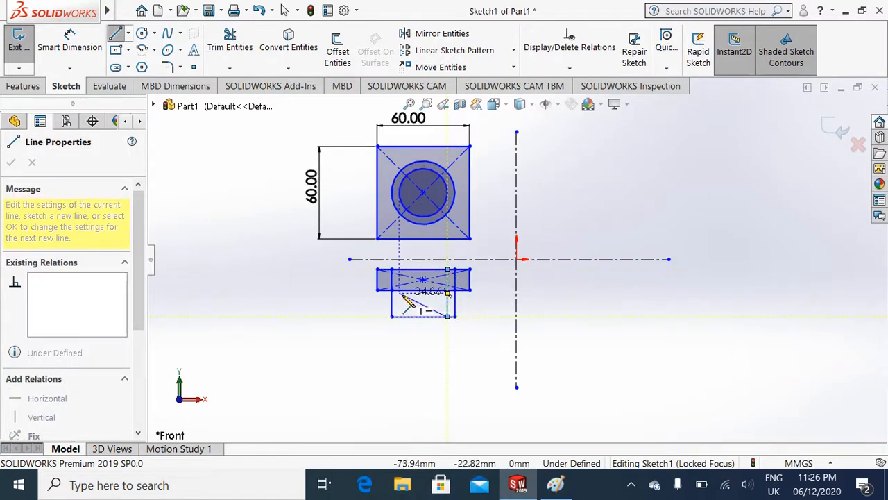
key(Escape)
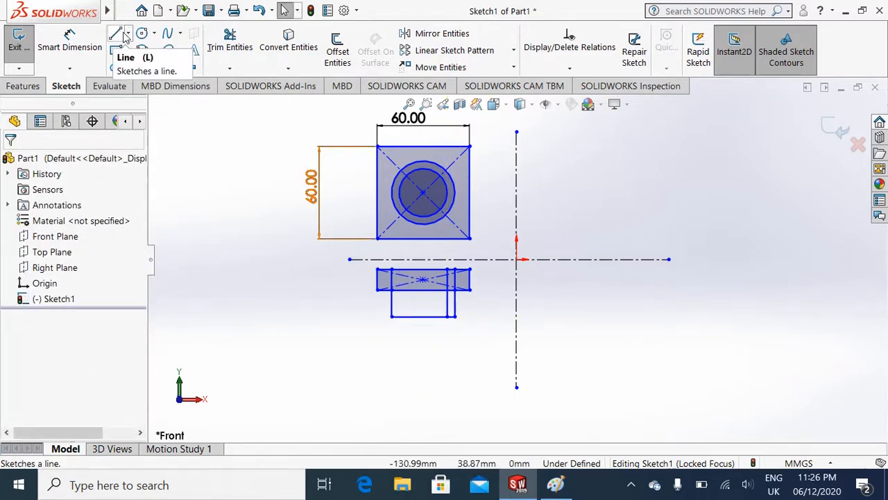
click(118, 35)
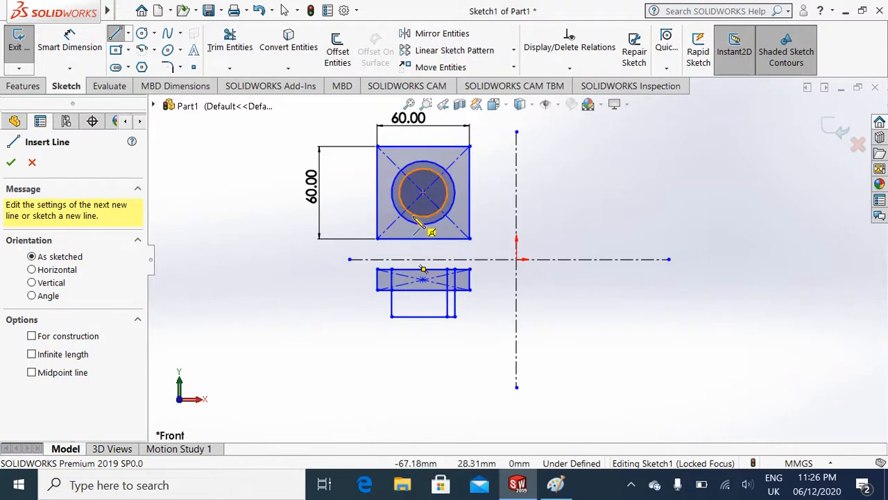
click(399, 270)
click(399, 315)
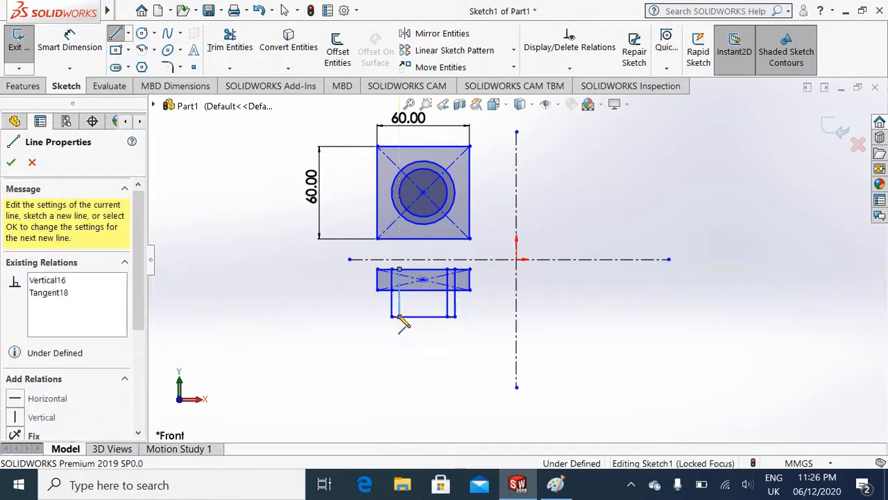
key(Escape)
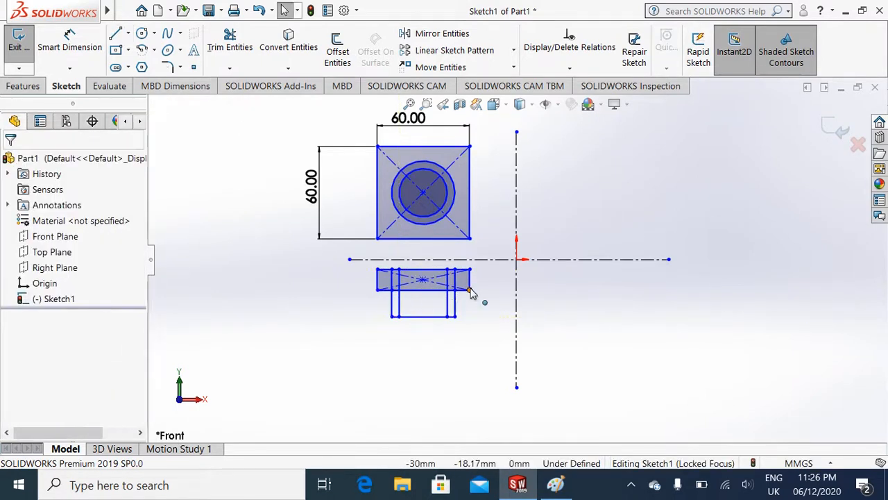
scroll(489, 301, down, 2)
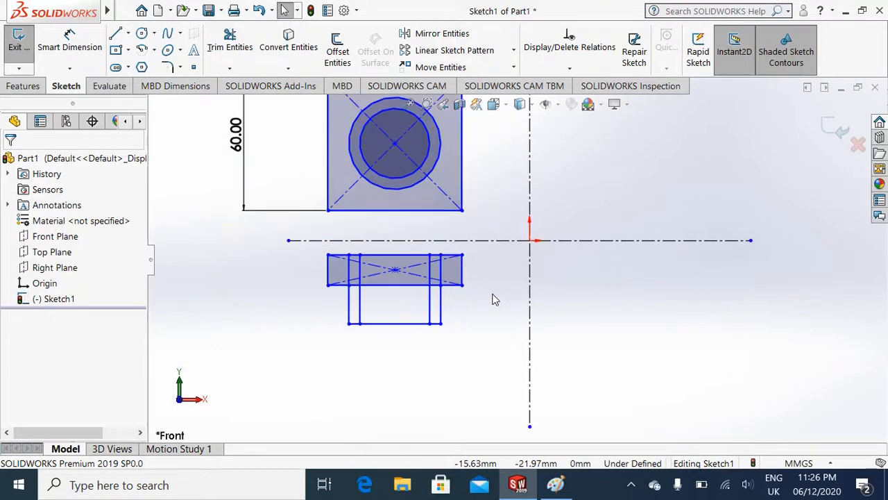
click(432, 267)
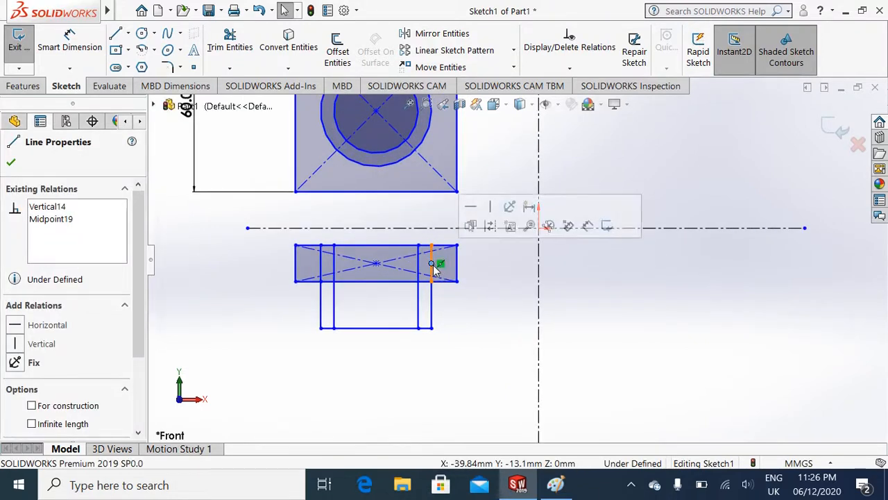
ctrl+click(418, 266)
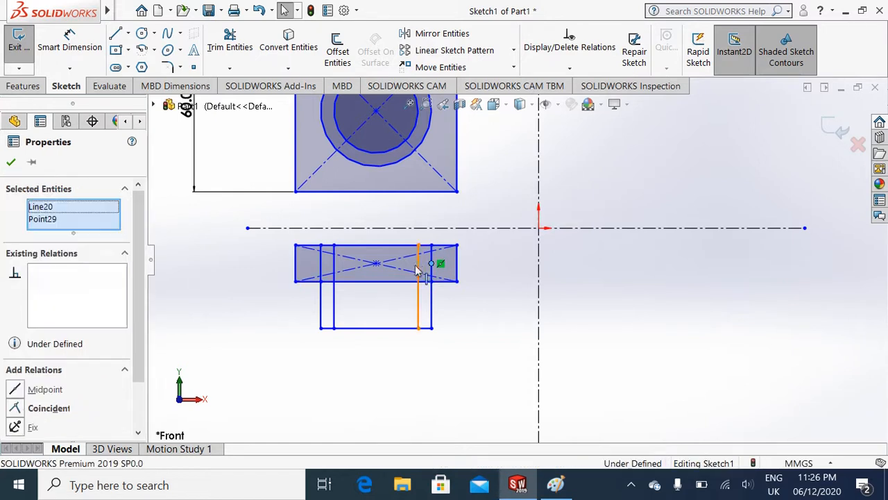
ctrl+click(335, 264)
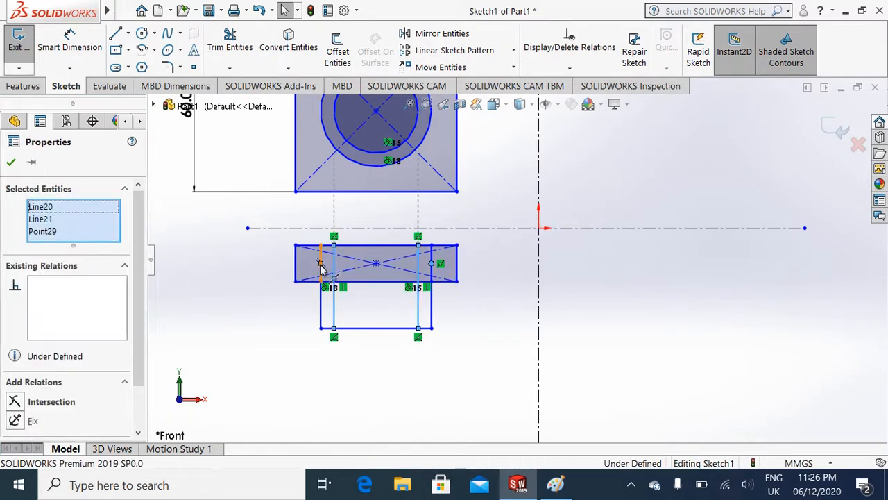
ctrl+click(321, 268)
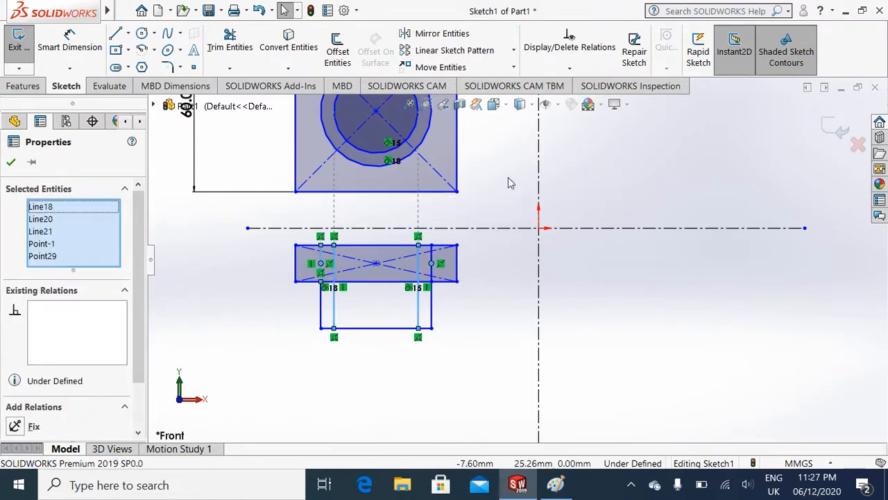
click(559, 104)
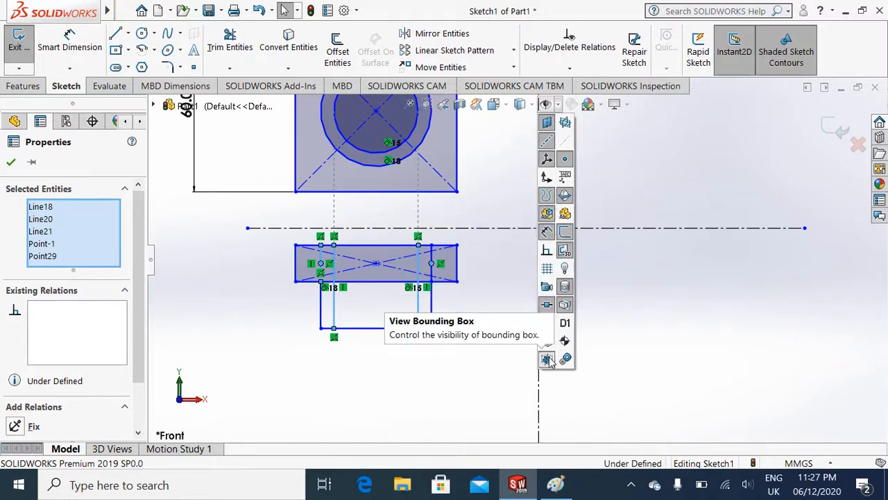
click(555, 175)
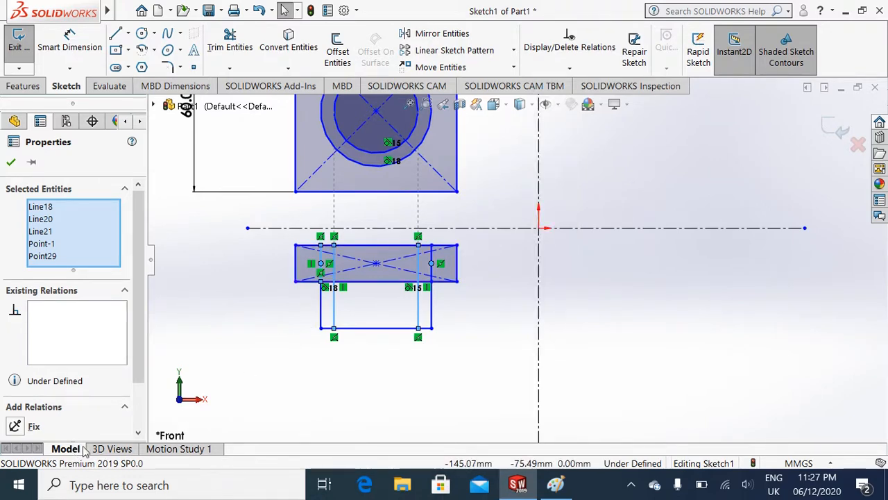
click(108, 449)
click(179, 449)
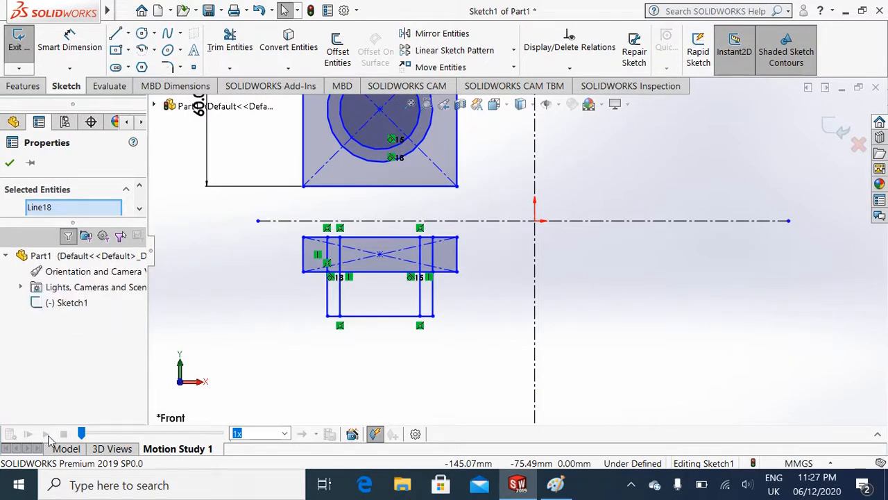
click(61, 449)
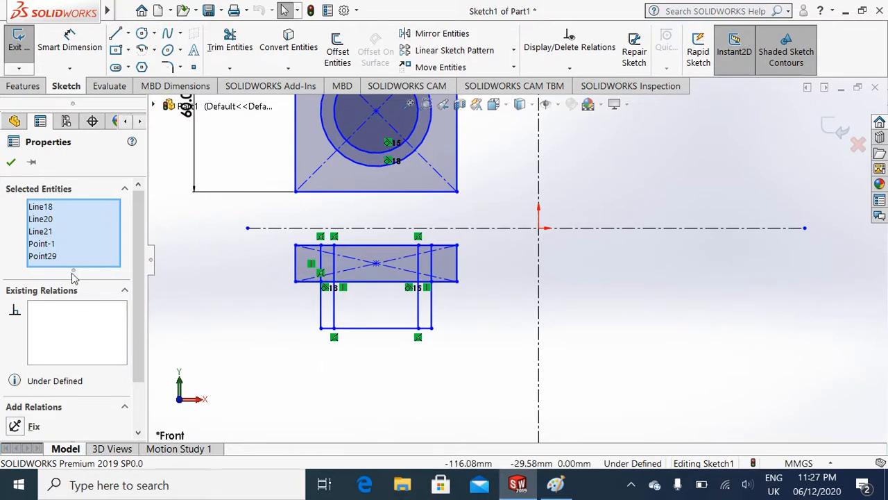
click(20, 163)
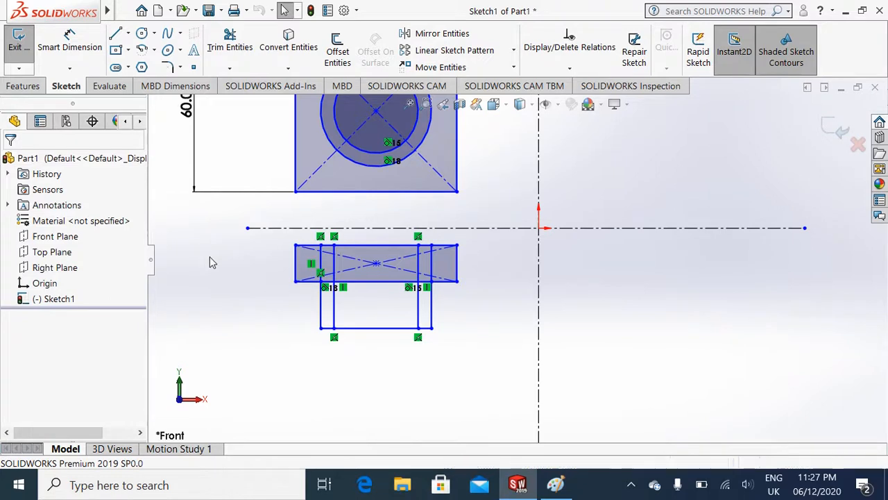
click(234, 246)
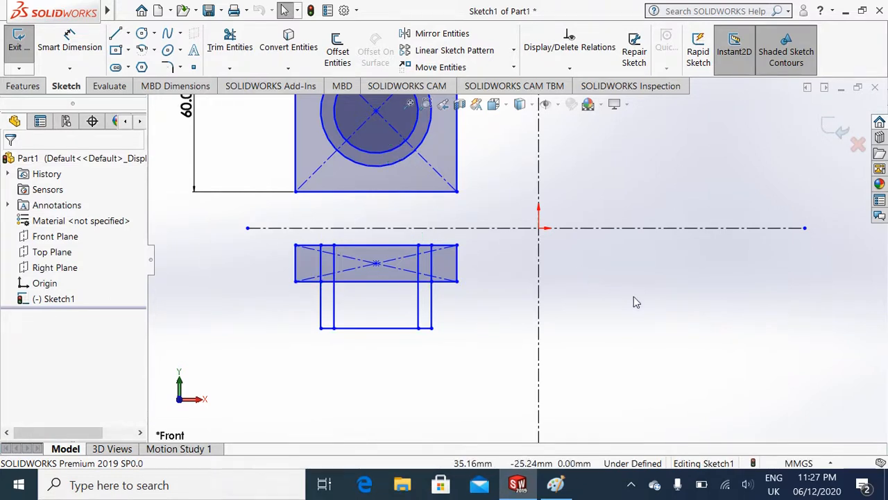
scroll(634, 297, down, 2)
scroll(633, 297, up, 1)
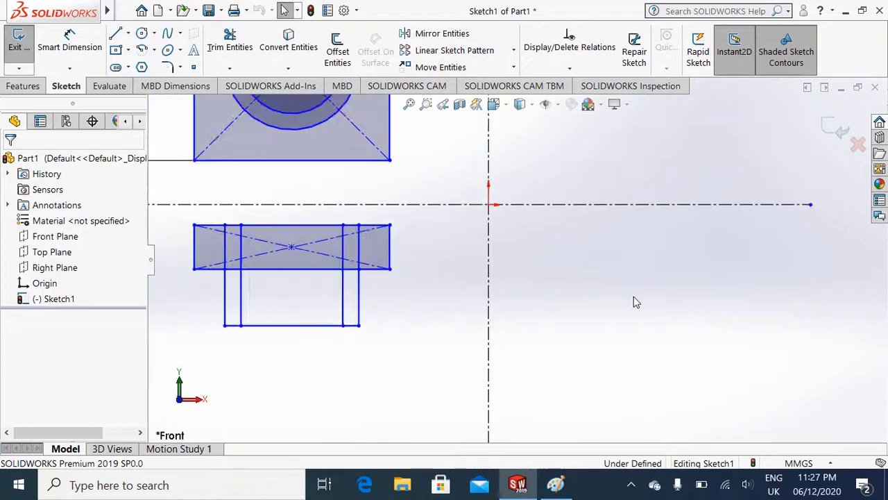
scroll(634, 297, up, 3)
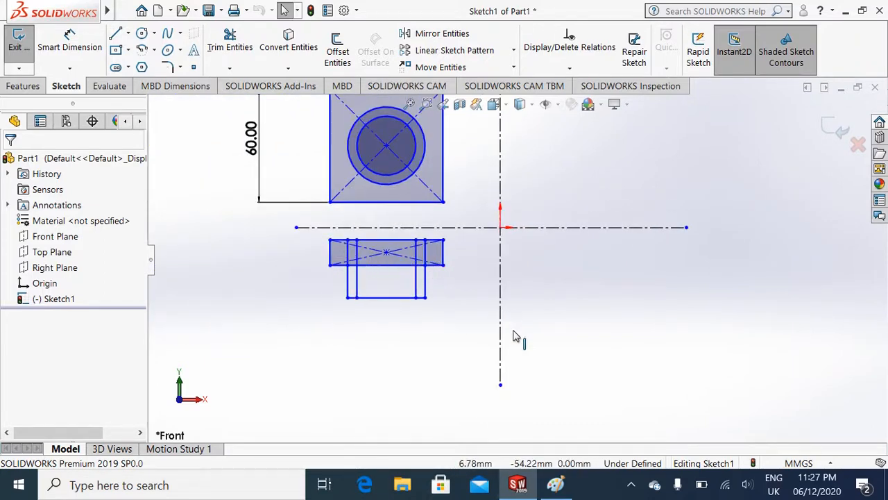
scroll(513, 336, up, 2)
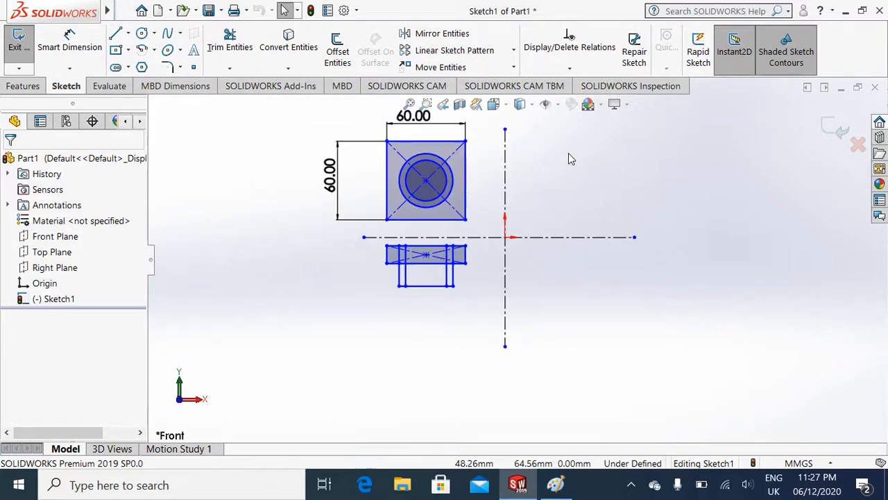
scroll(569, 154, down, 2)
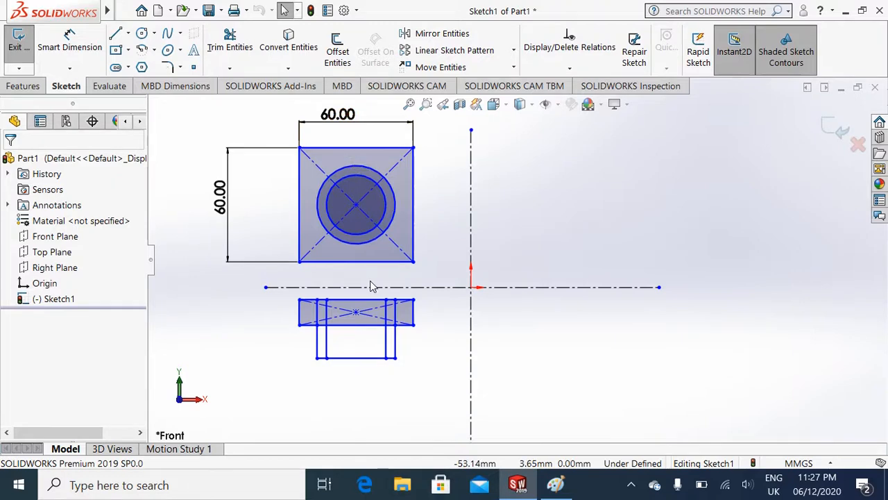
Switch to Paint and draw an arrow pointing right at the plate's left side in the reference picture, then return to SOLIDWORKS
click(555, 484)
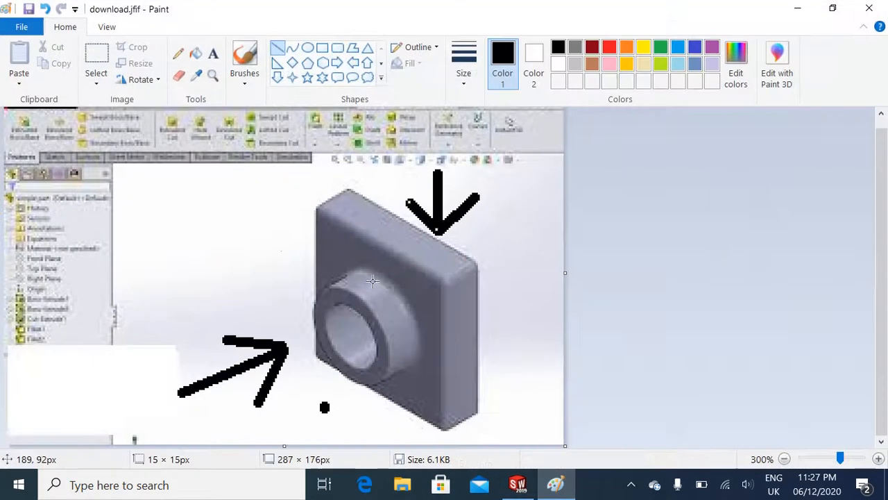
mouse_move(182, 225)
mouse_down()
mouse_move(243, 254)
mouse_move(264, 249)
mouse_up()
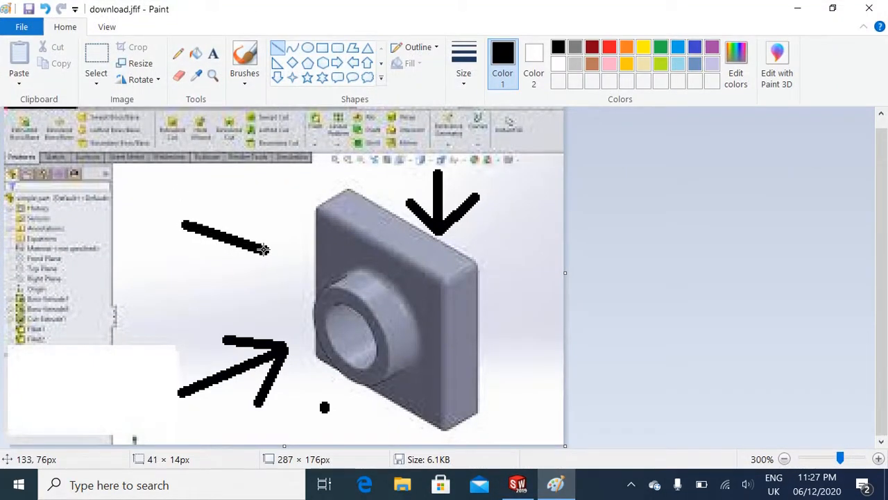
mouse_move(258, 186)
mouse_down()
mouse_move(271, 264)
mouse_move(269, 252)
mouse_up()
drag(203, 281, 270, 248)
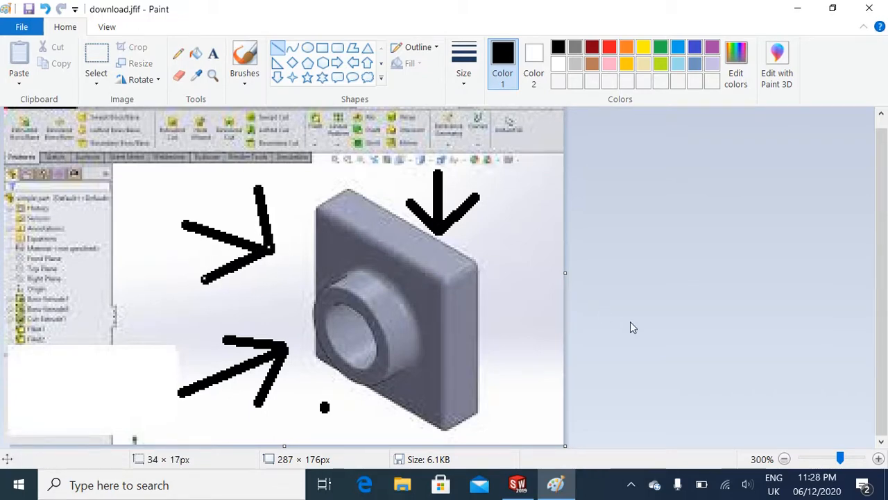
click(559, 483)
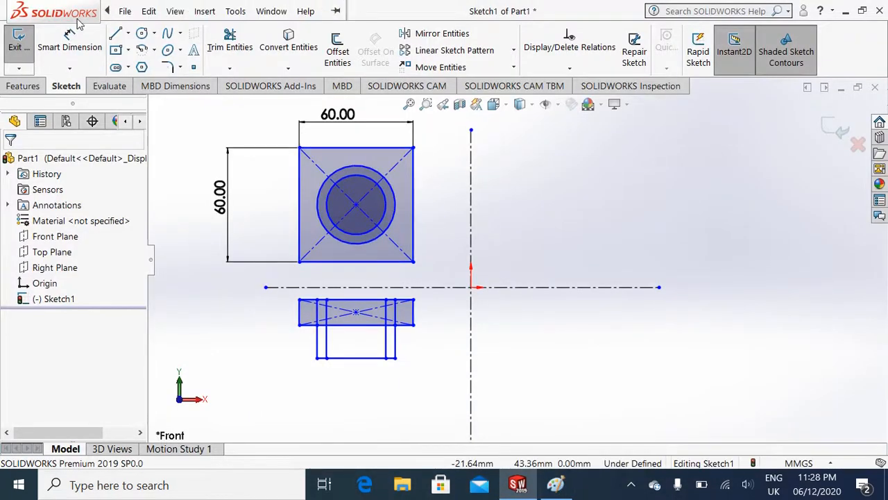
Sketch a tall center rectangle just right of the vertical centerline, about 15 mm wide and 60 mm high, level with the square's upper and lower edges
click(116, 53)
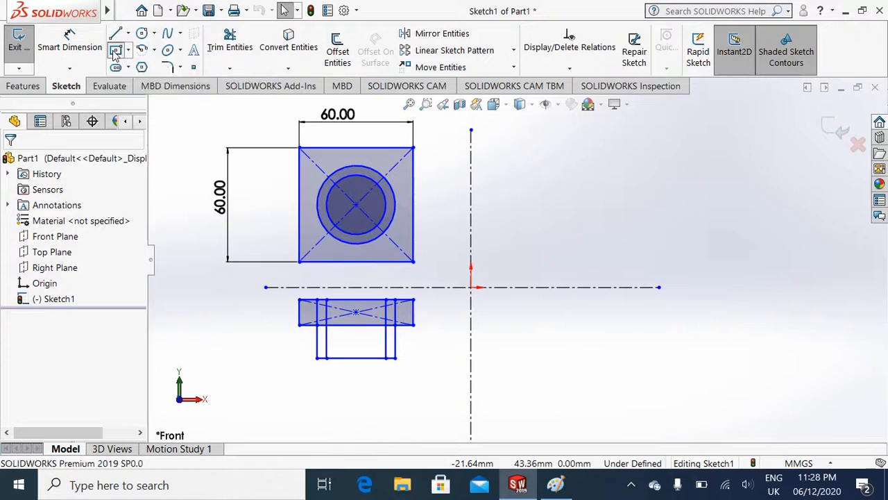
click(507, 203)
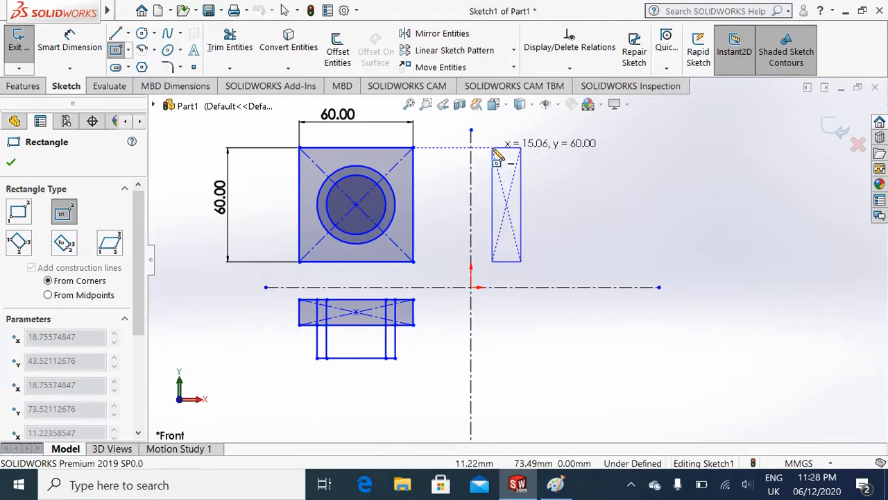
click(492, 148)
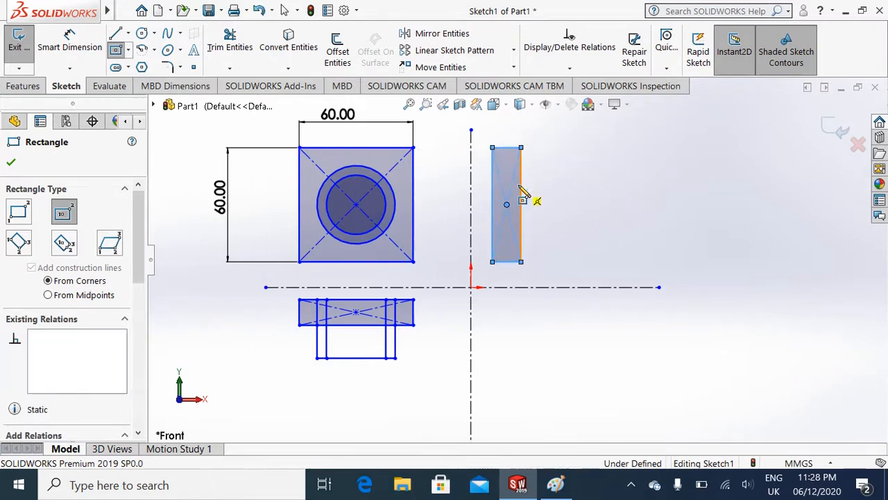
key(Escape)
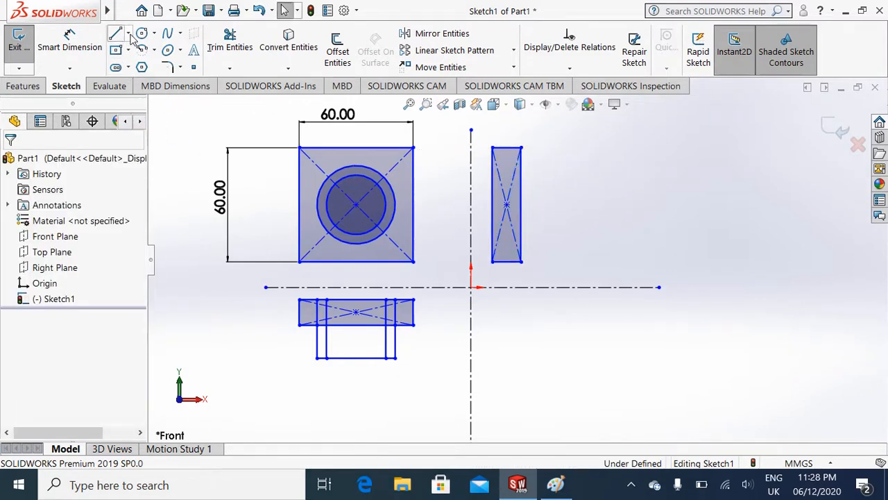
click(118, 34)
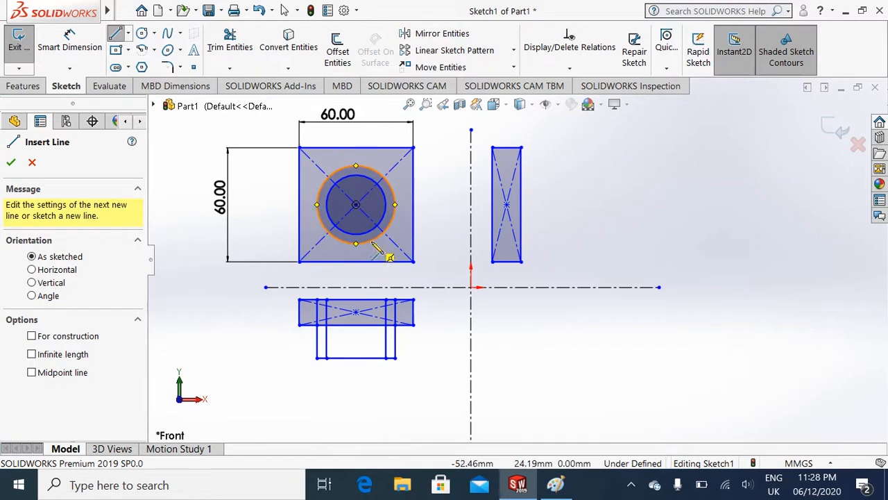
click(521, 235)
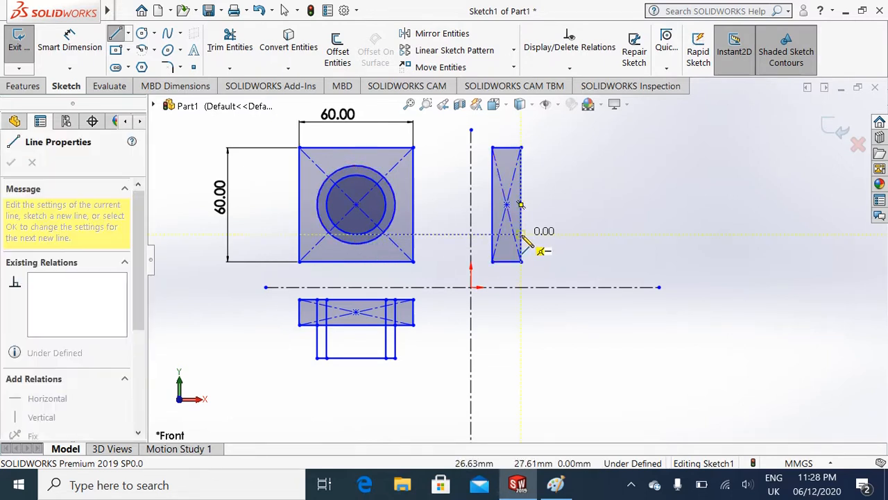
key(Escape)
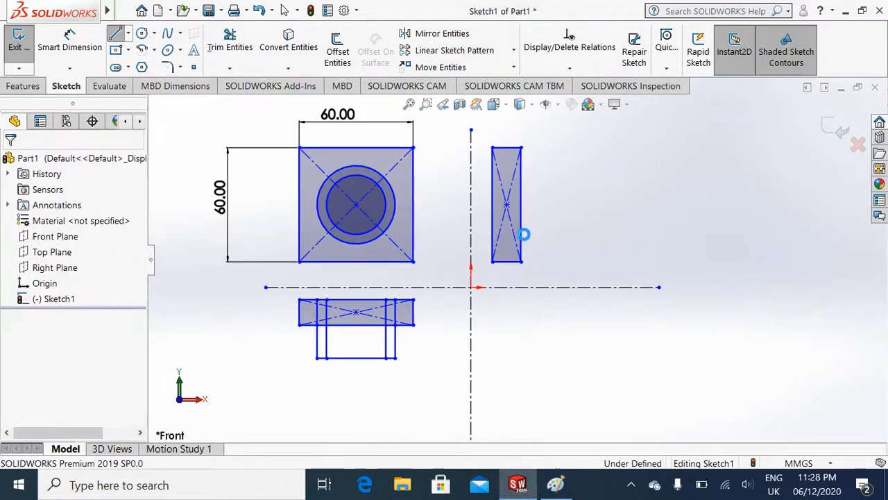
Draw the three-line boss outline on the tall rectangle's right edge, about 20 mm long and level with the outer circle's lower and upper extents
click(117, 32)
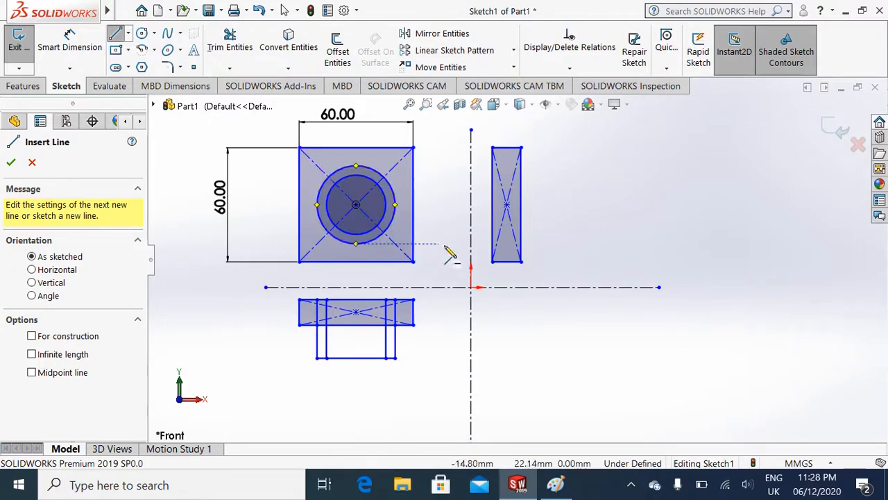
click(521, 244)
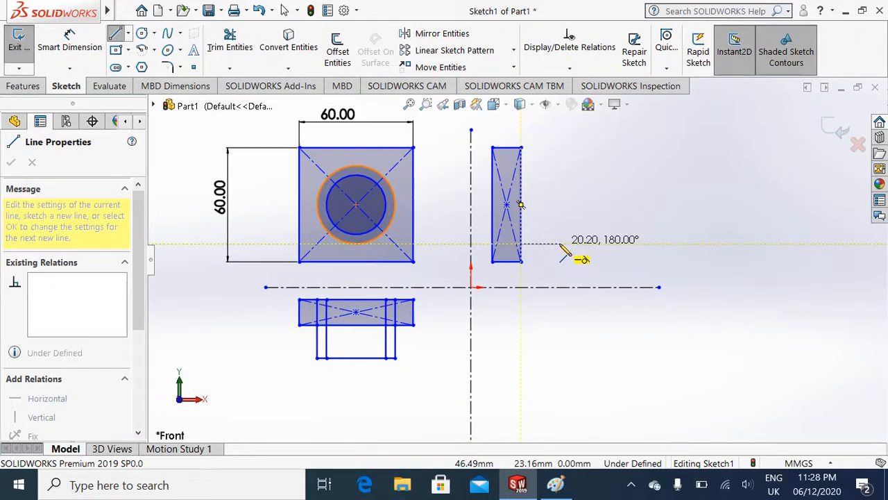
click(558, 244)
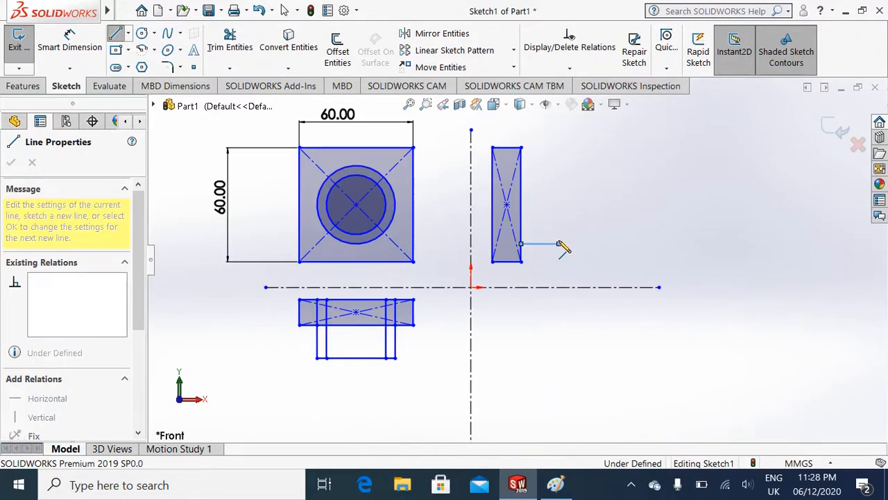
click(558, 166)
click(521, 165)
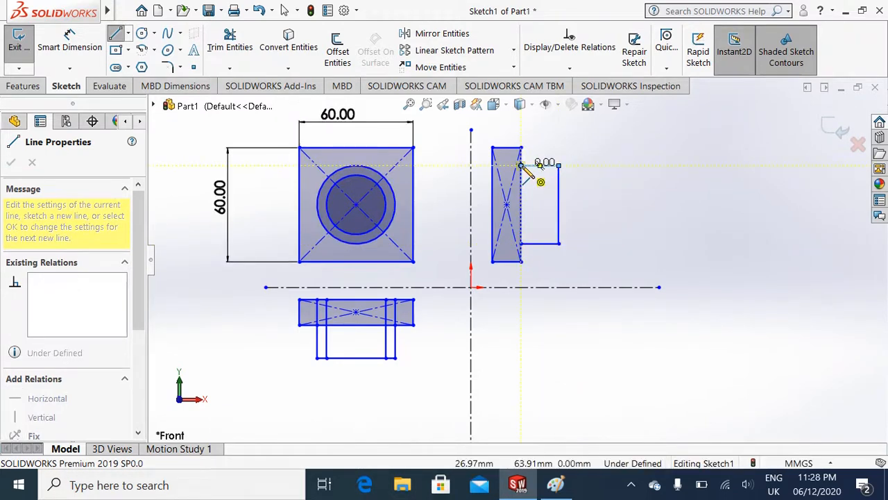
key(Escape)
Draw two horizontal lines across the tall rectangle, in line with the side-view boss outline's upper and lower edges
mouse_move(97, 24)
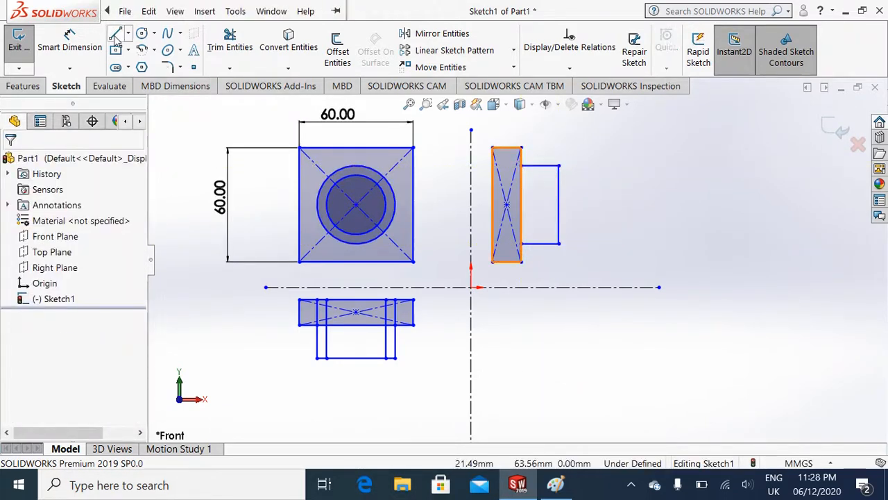
click(115, 36)
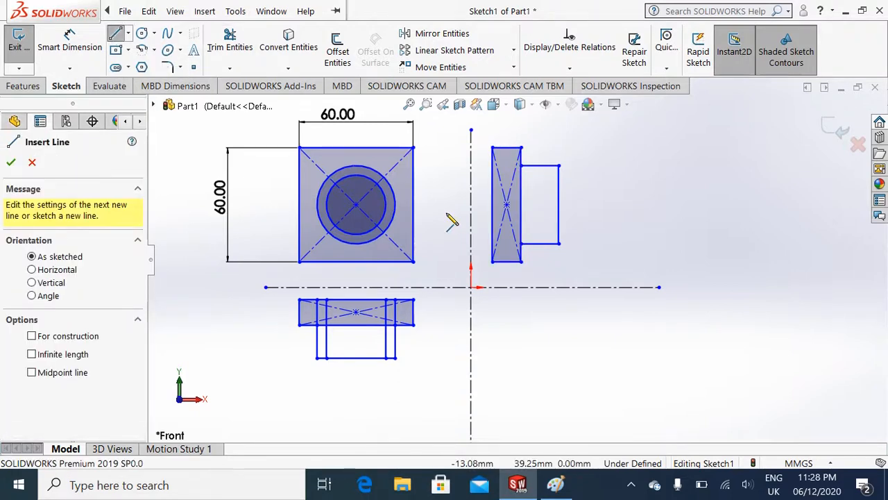
click(492, 165)
click(521, 166)
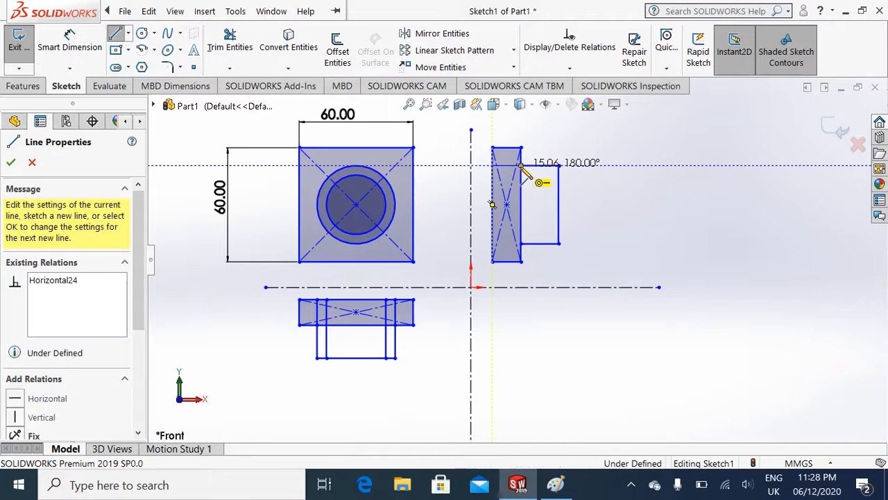
key(Escape)
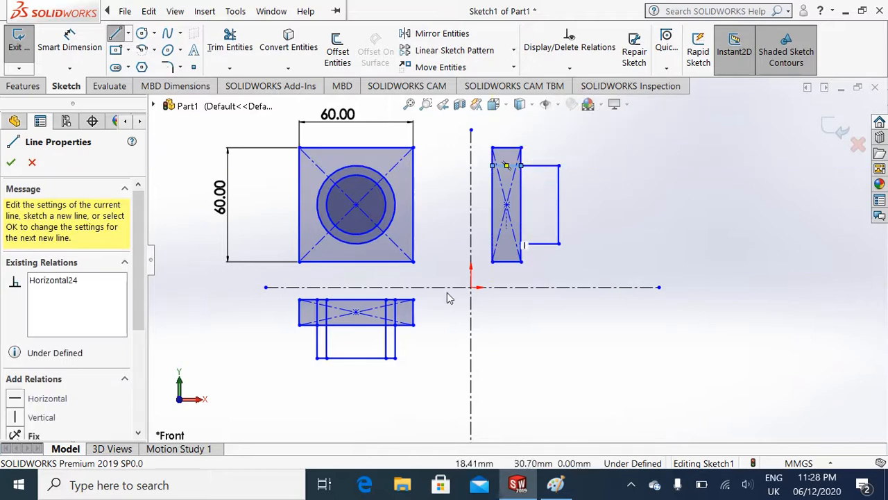
click(493, 245)
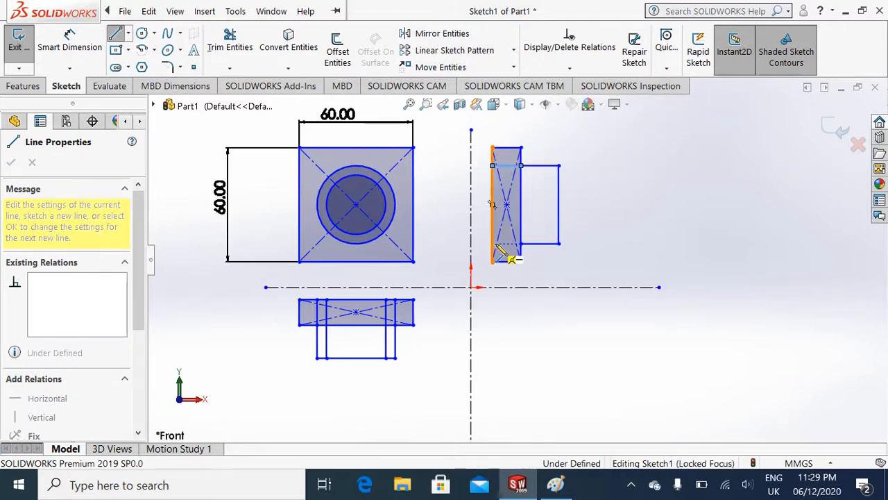
click(537, 259)
key(Escape)
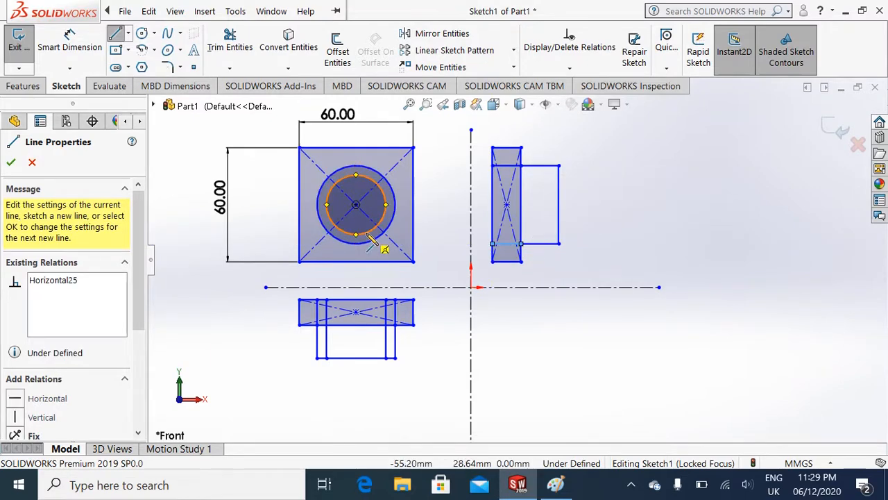
Draw two horizontal lines from the tall rectangle's left edge to the boss outline's right edge, aligned with the inner circle's lower and upper extents
click(491, 234)
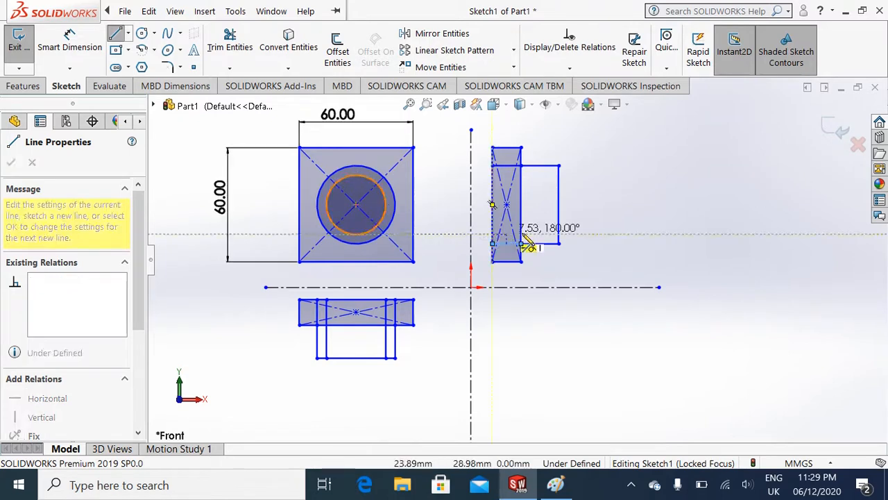
click(559, 235)
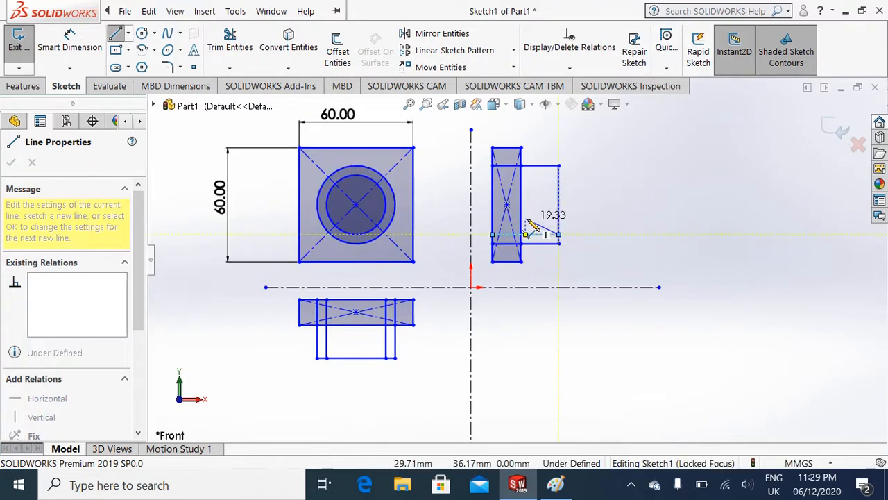
key(Escape)
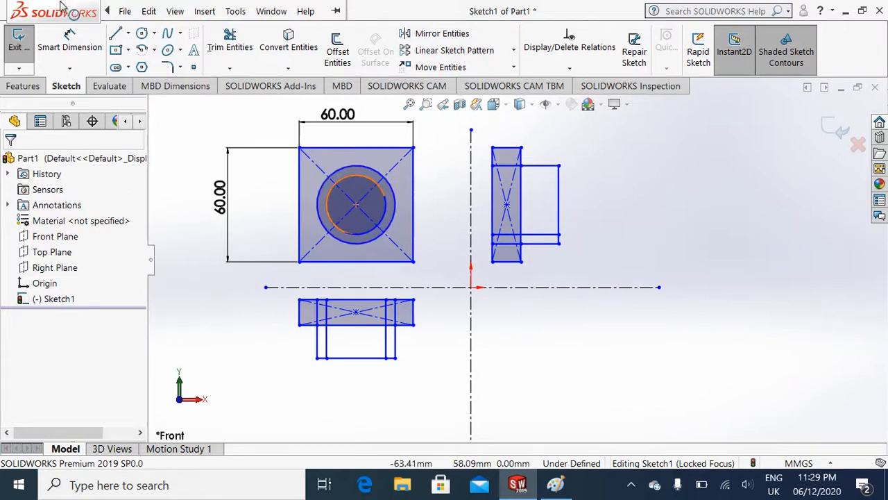
click(115, 34)
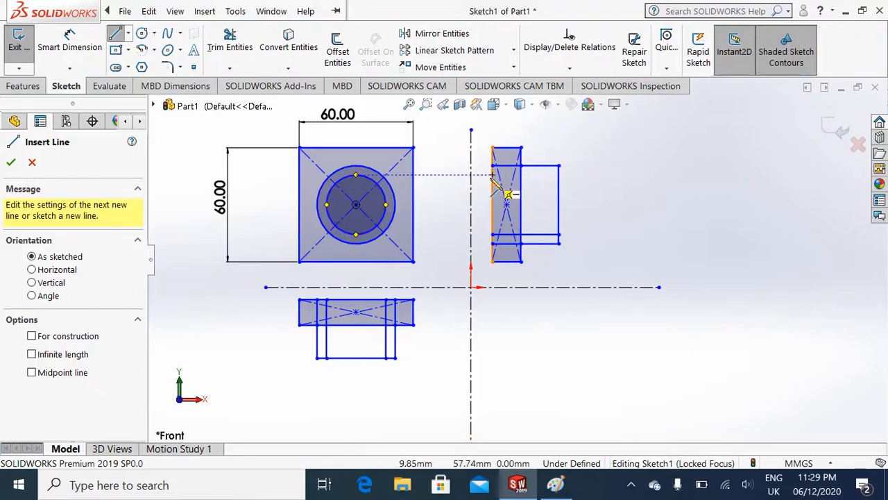
click(492, 174)
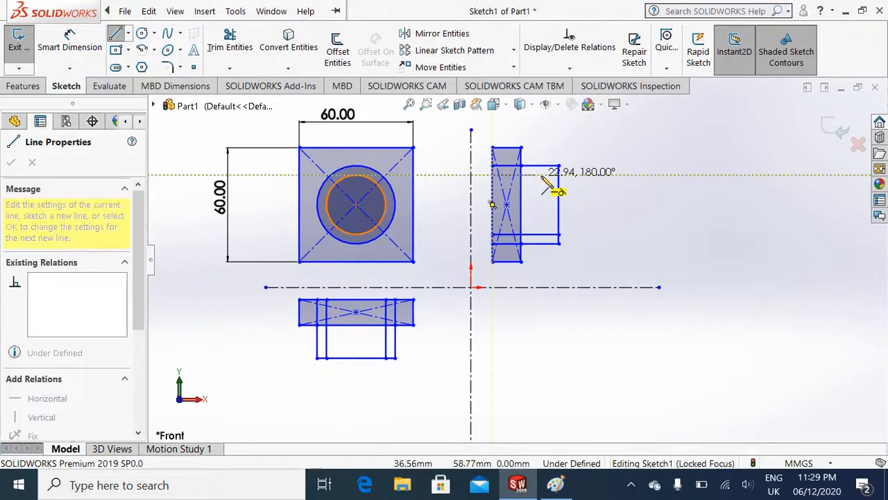
click(559, 174)
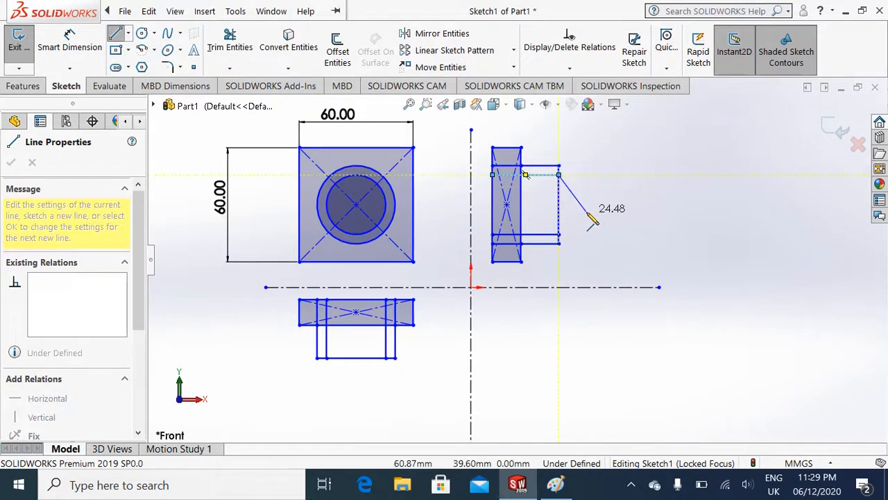
key(Escape)
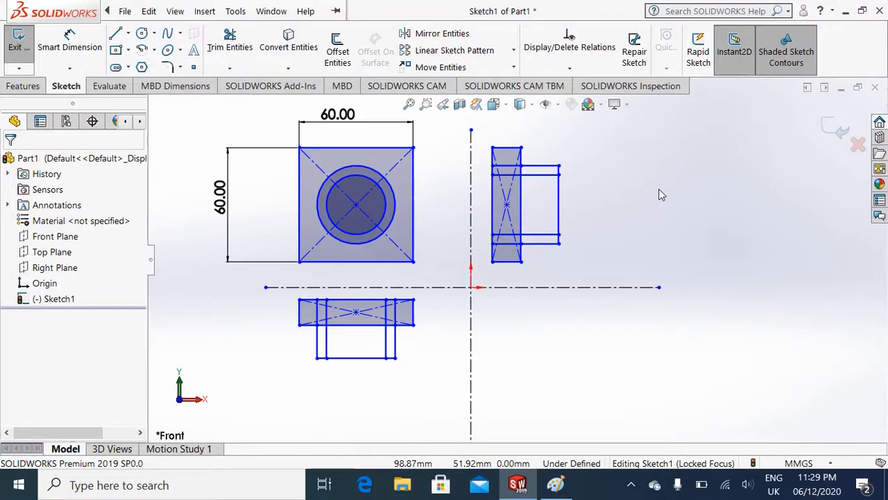
Dimension the height of the flat rectangle below the square and set it to 15 mm
click(149, 11)
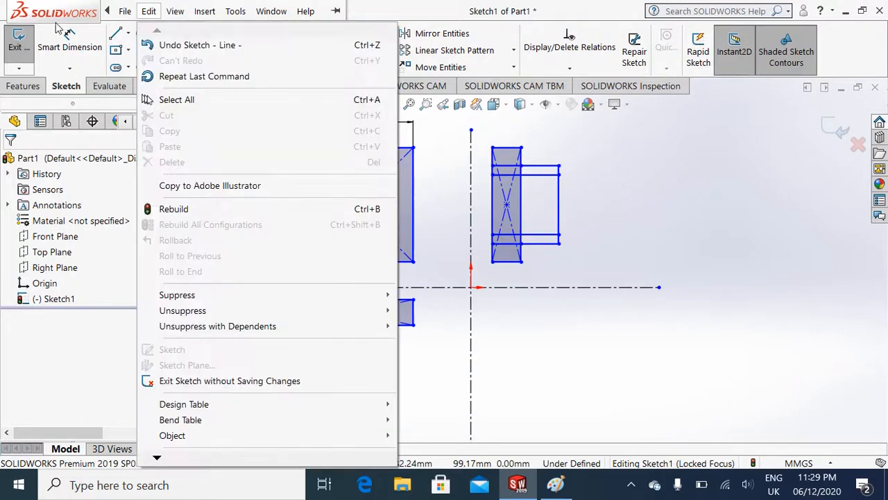
click(84, 49)
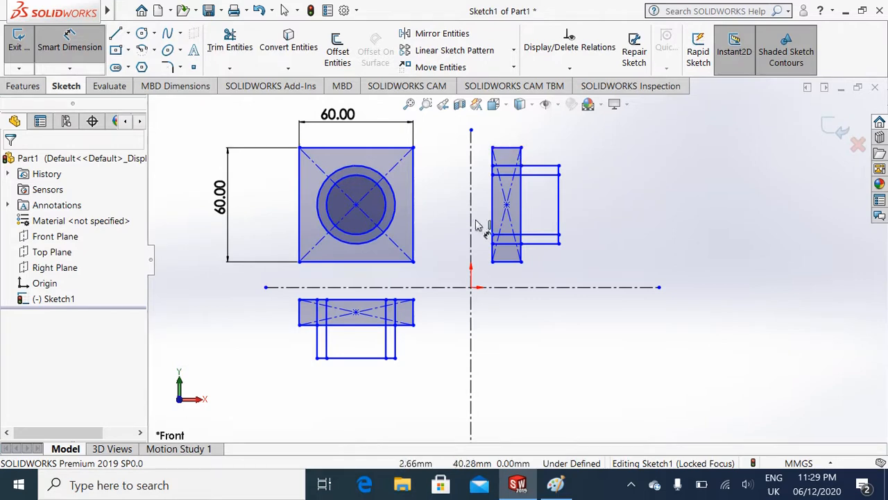
click(415, 314)
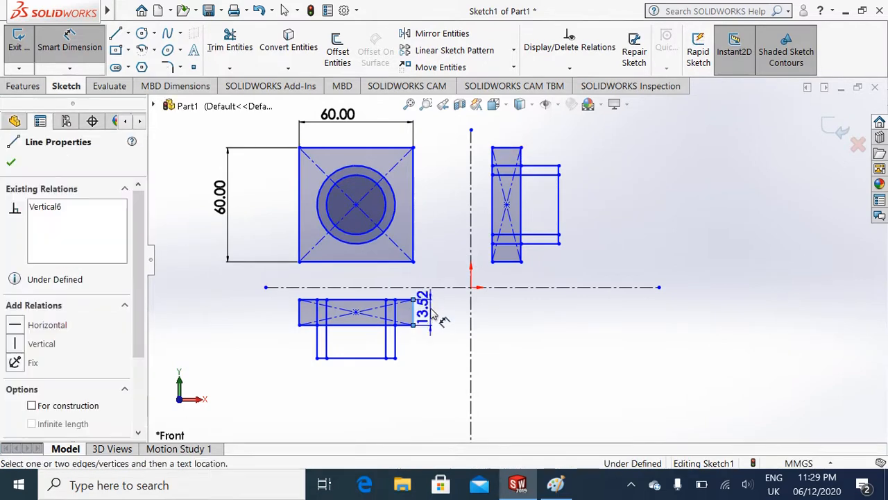
click(433, 316)
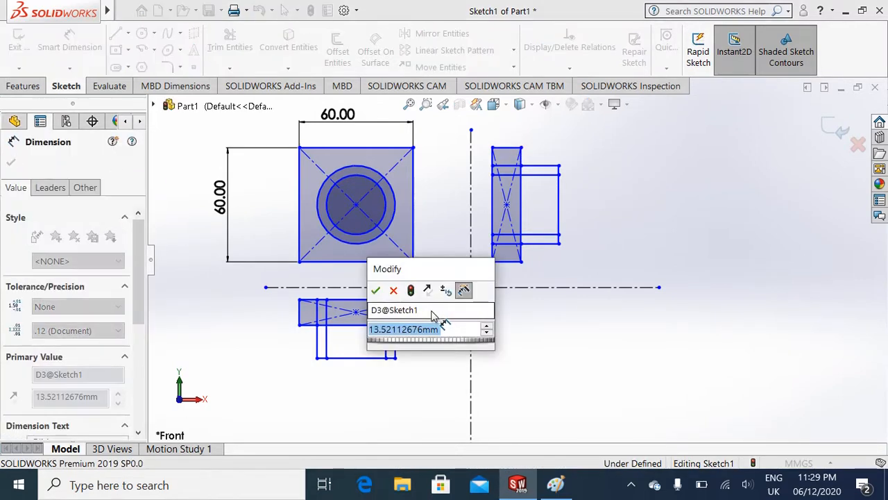
text(15)
click(376, 290)
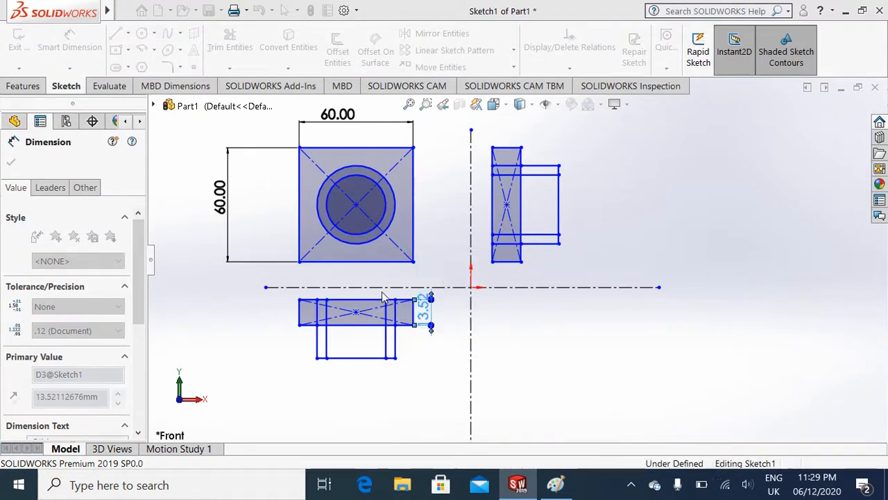
Dimension the tall rectangle's width along its upper edge as 15 mm and finish dimensioning
click(507, 148)
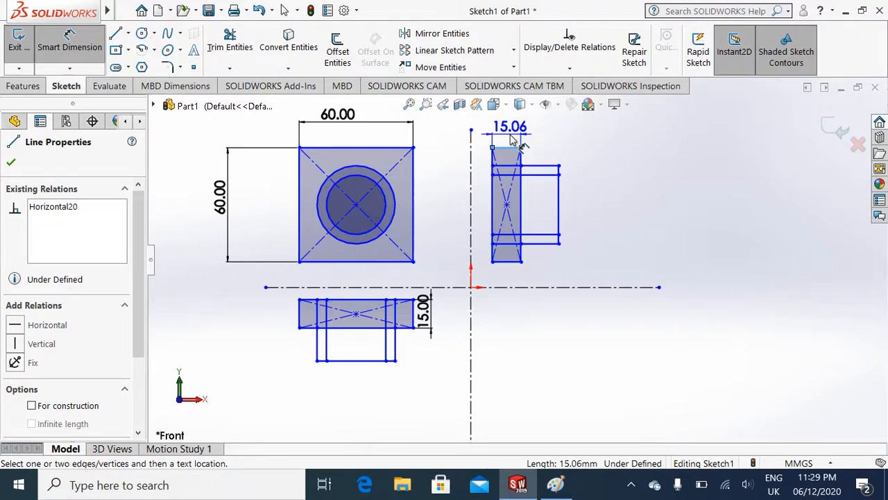
click(512, 138)
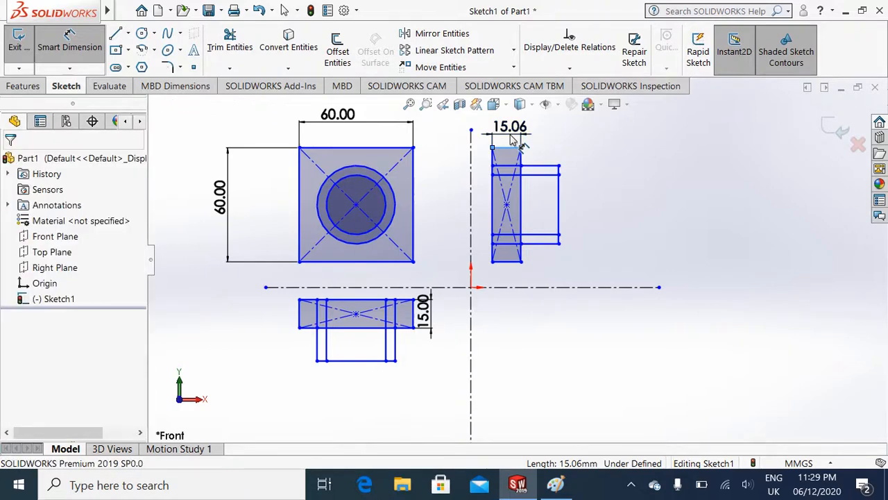
text(15)
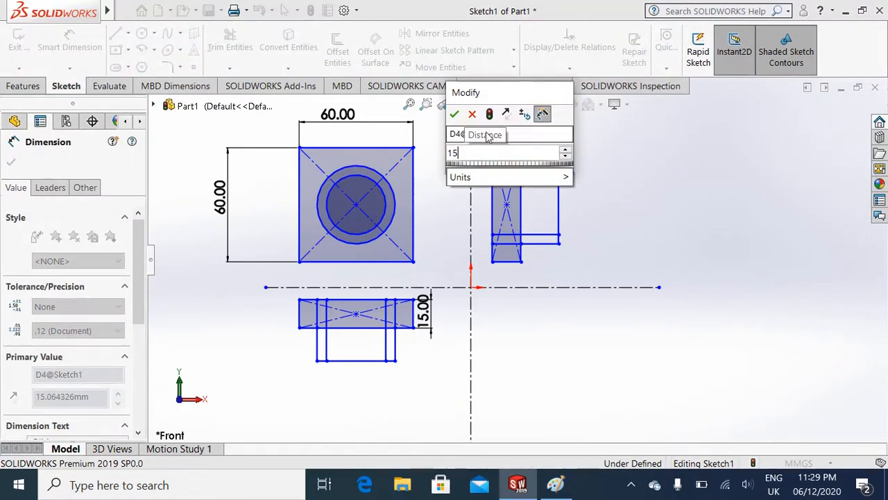
click(454, 115)
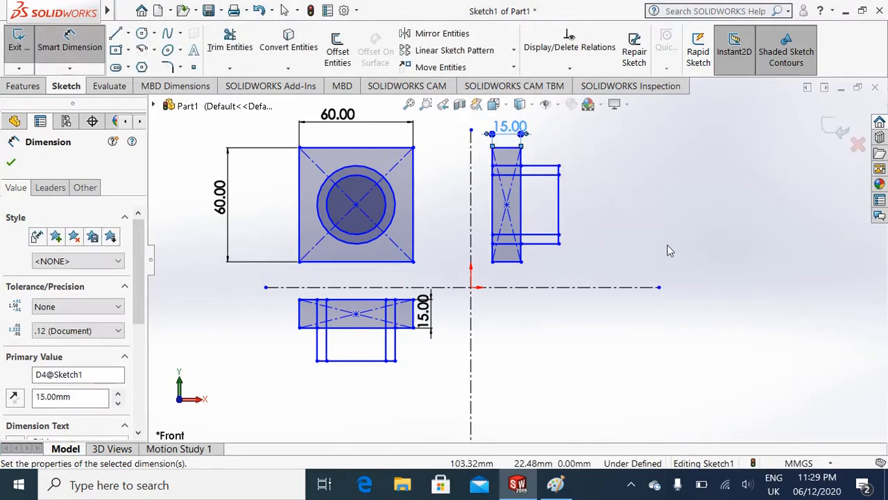
click(11, 165)
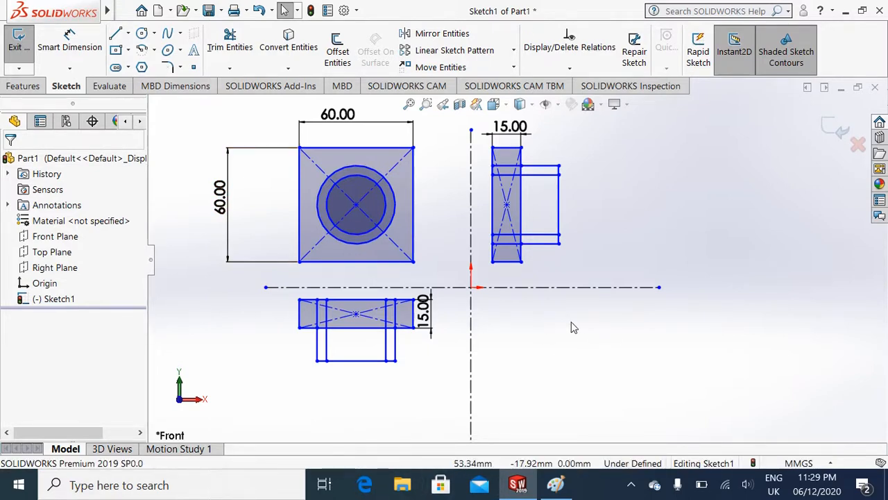
Save the part on the Desktop as Part1.SLDPRT
scroll(583, 328, down, 3)
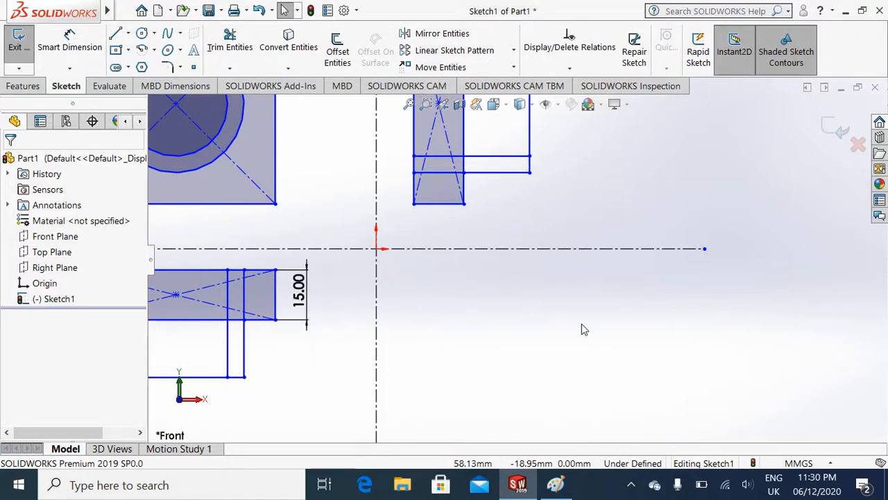
key(ctrl+7)
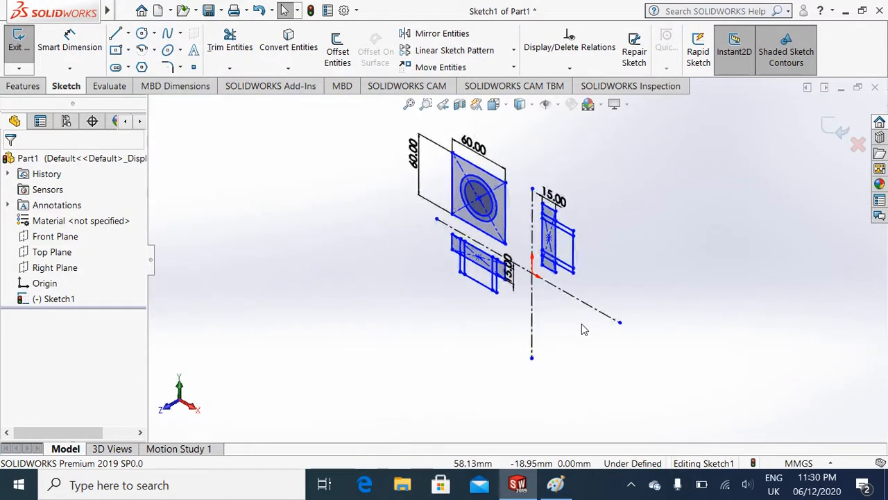
key(ctrl+1)
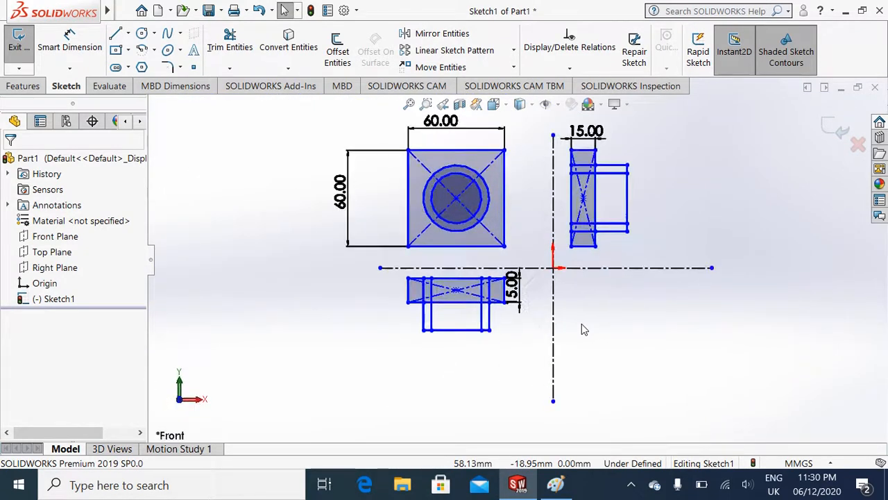
click(410, 105)
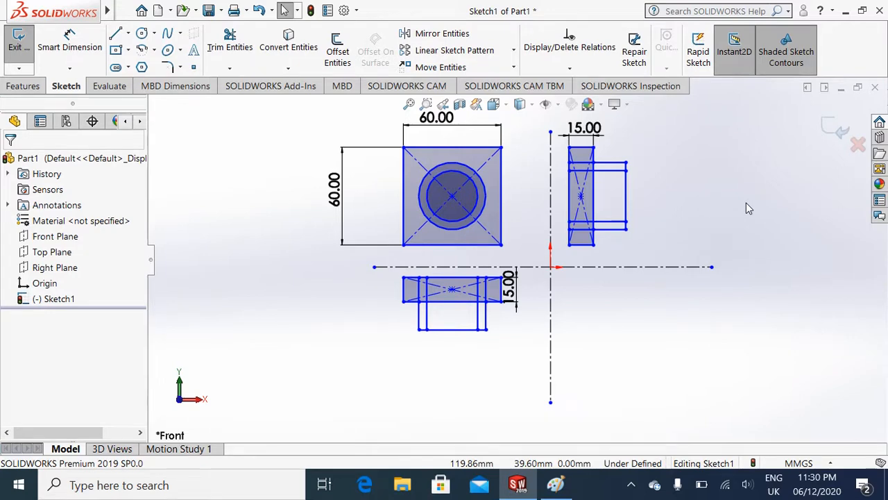
key(ctrl+s)
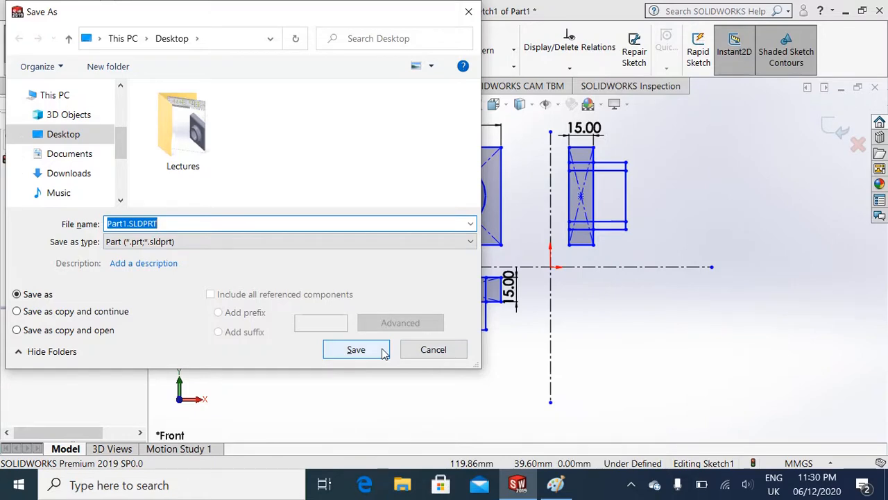
click(356, 350)
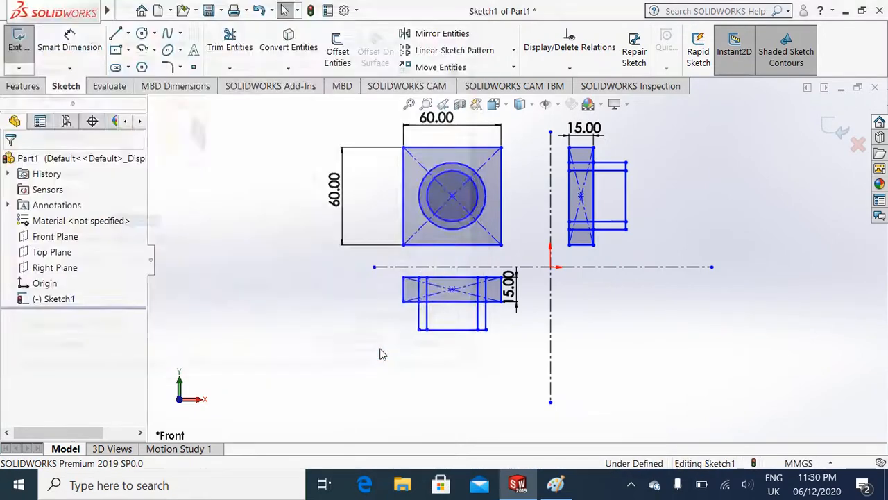
Switch to Paint to check the reference picture of the plate and boss, and return to SOLIDWORKS
click(555, 484)
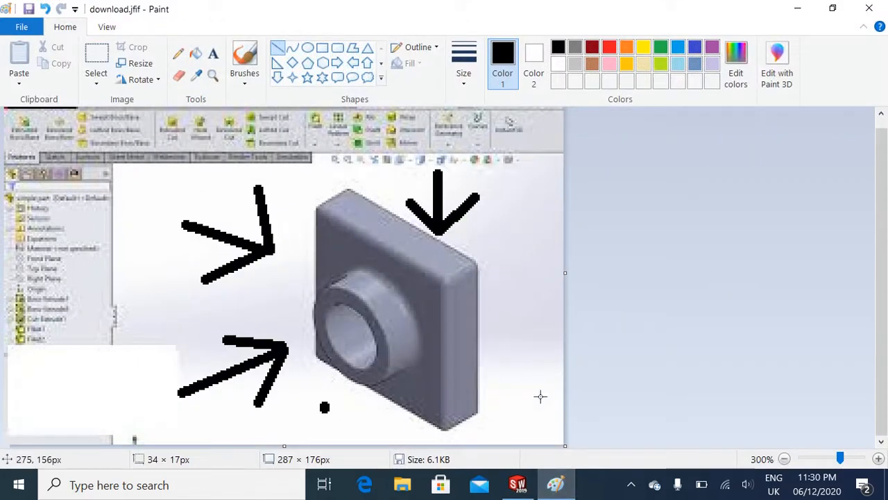
click(555, 484)
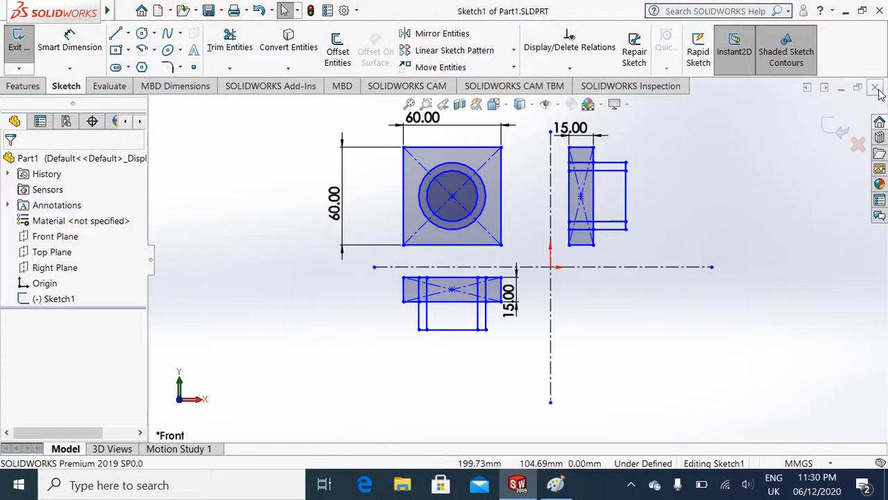
Close the Part1 document, create a new part and start a sketch on the Front Plane
click(876, 90)
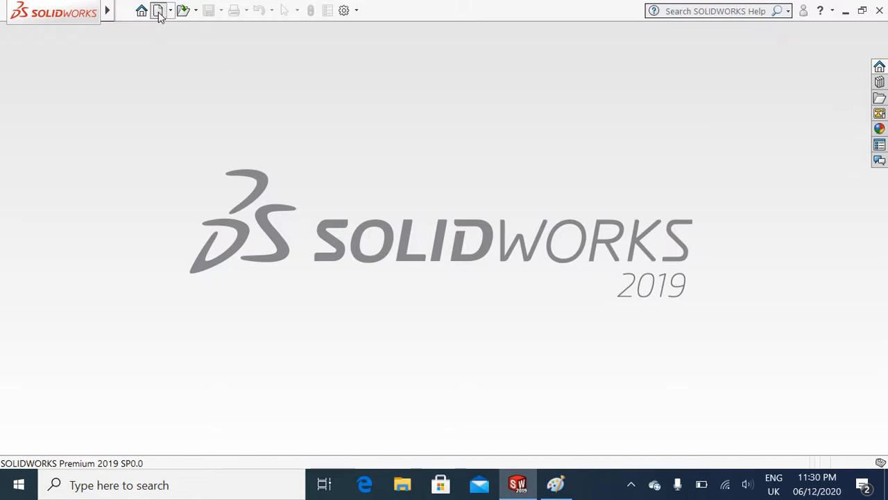
click(159, 14)
double_click(325, 287)
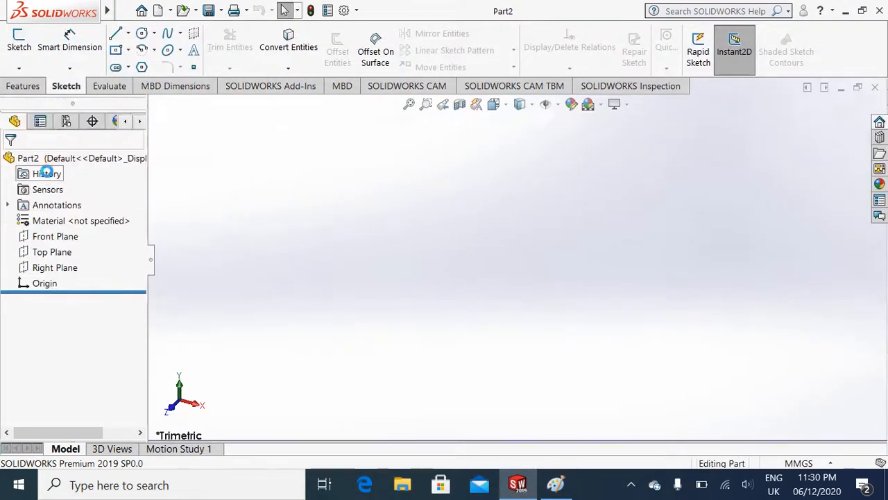
right_click(50, 239)
click(56, 222)
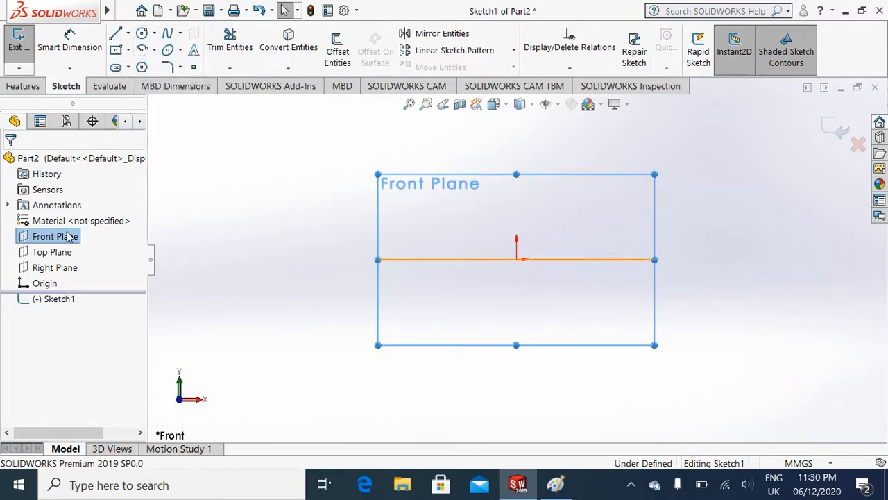
Sketch a center rectangle about 133 mm wide, centred on the origin
click(116, 50)
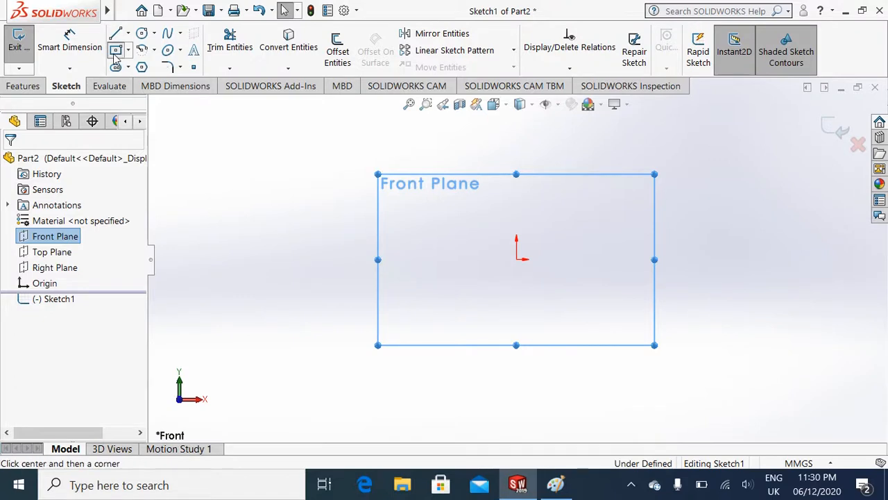
click(517, 258)
click(414, 166)
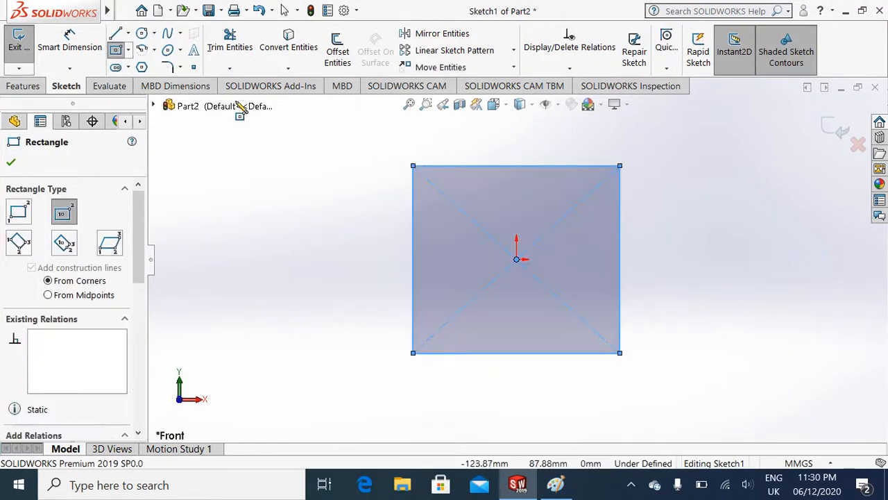
click(12, 159)
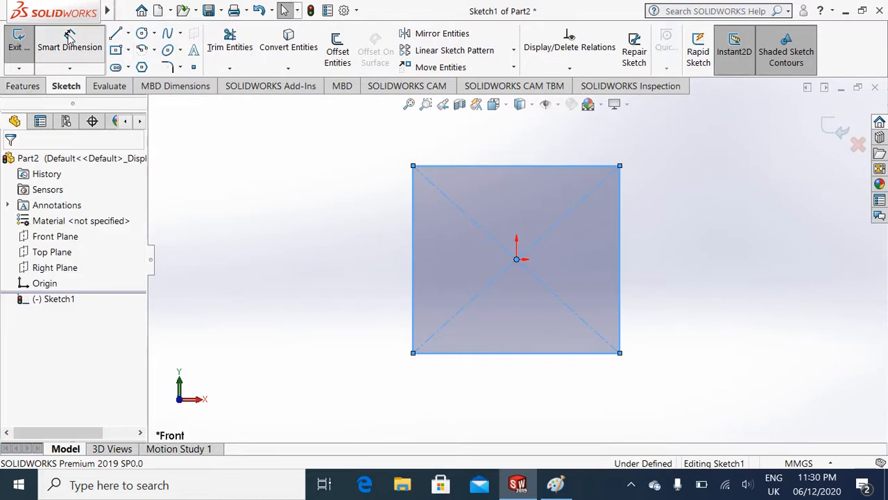
Dimension the rectangle's upper edge and side edge, setting both the width and the height to 60 mm
click(509, 168)
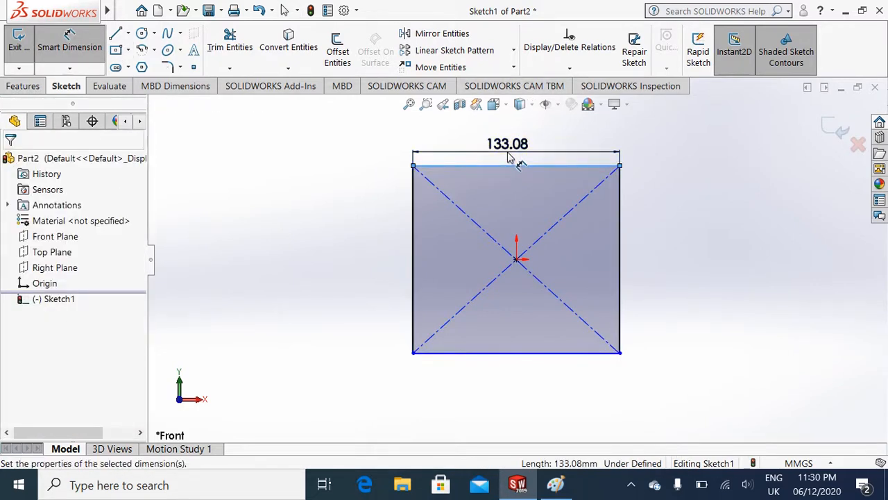
click(510, 156)
text(60)
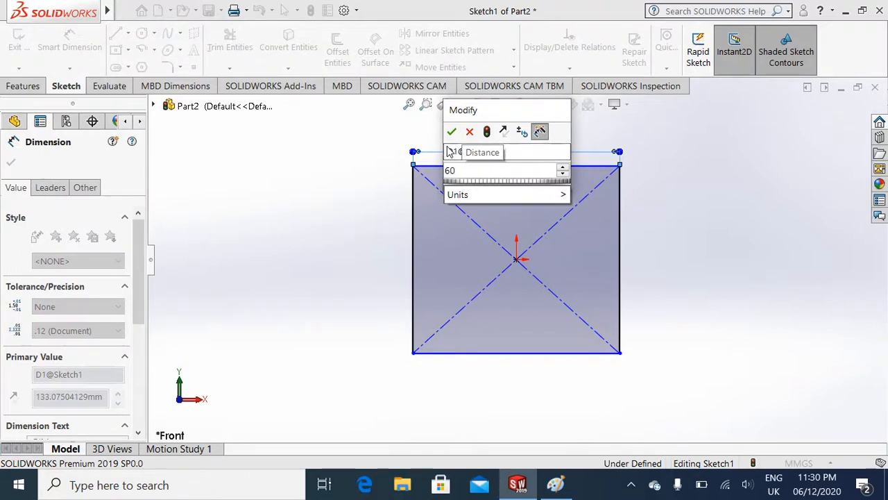
click(451, 132)
click(414, 266)
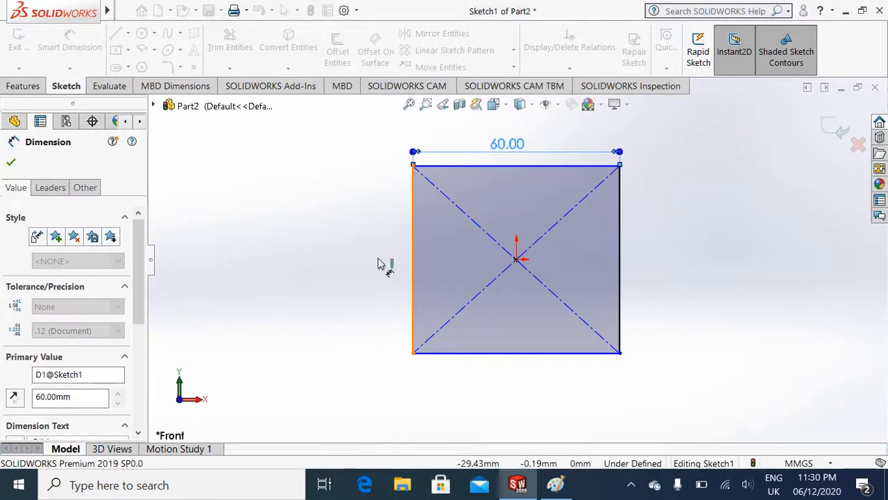
click(368, 268)
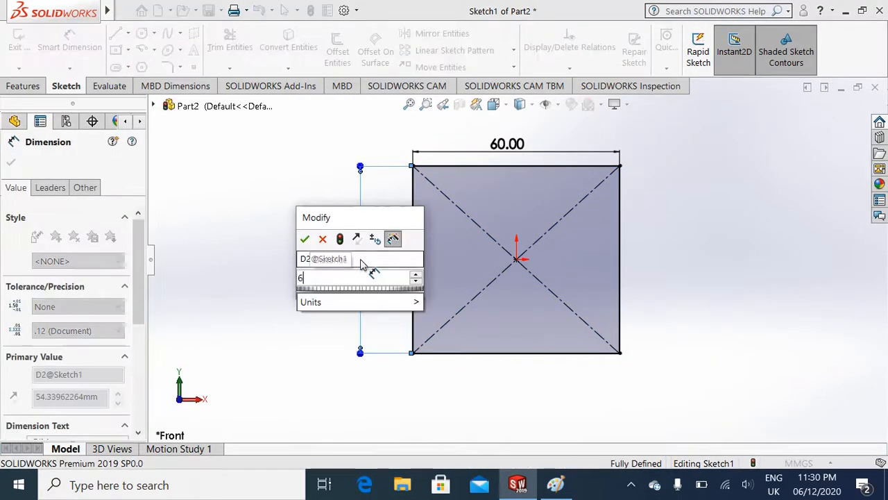
text(60)
click(304, 238)
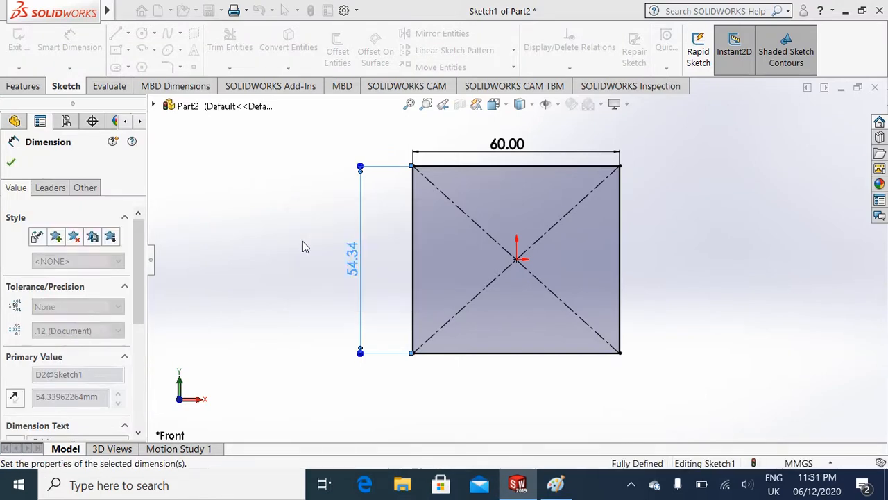
click(12, 163)
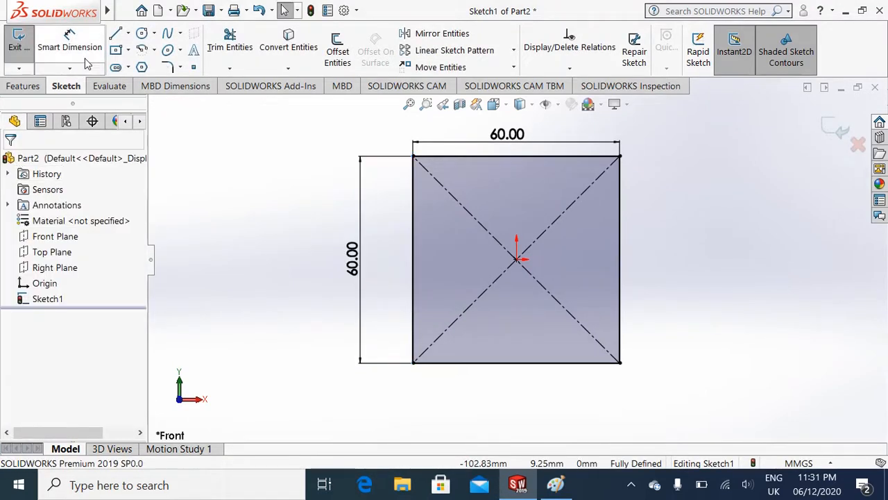
Extrude the square sketch as a blind boss with a depth of 15 mm
click(69, 43)
key(ctrl+7)
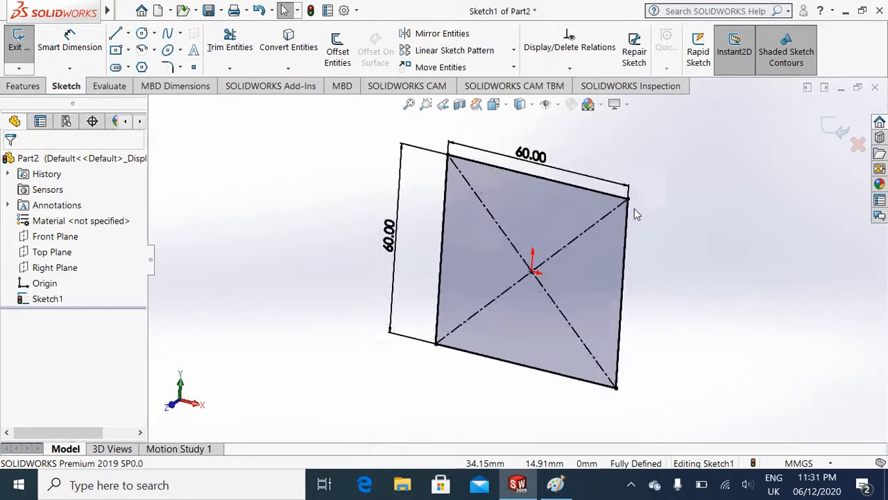
click(21, 86)
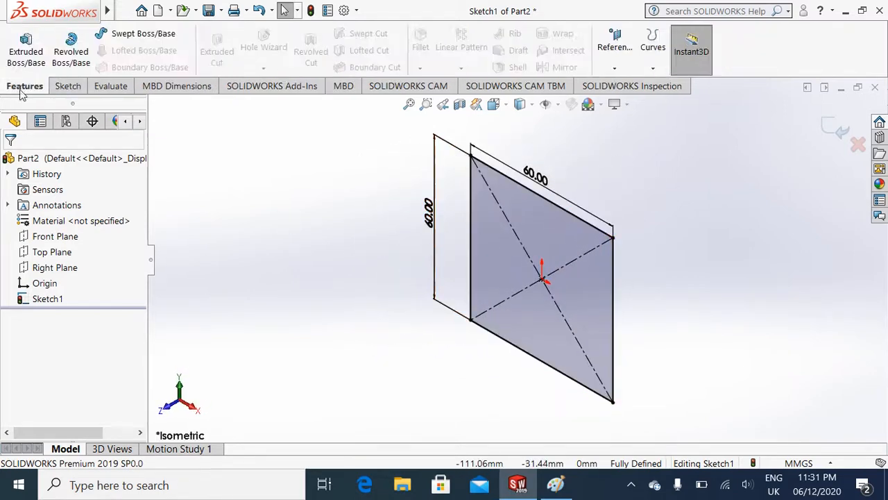
click(26, 56)
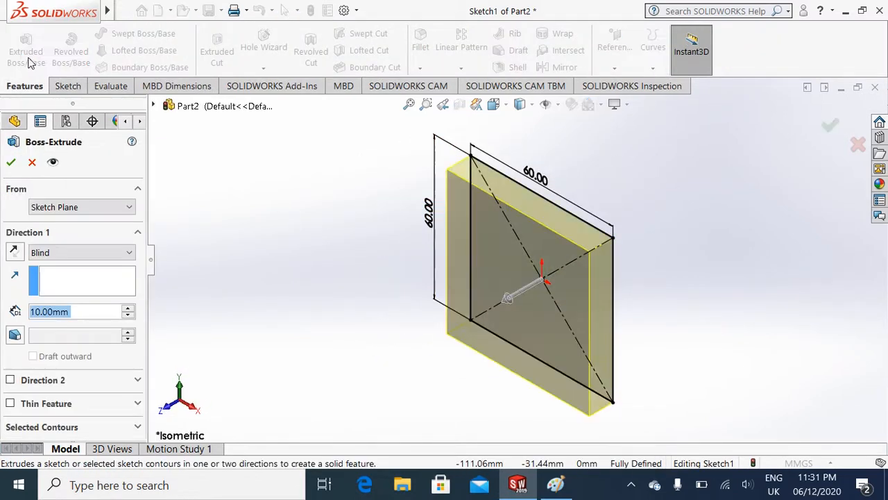
text(15)
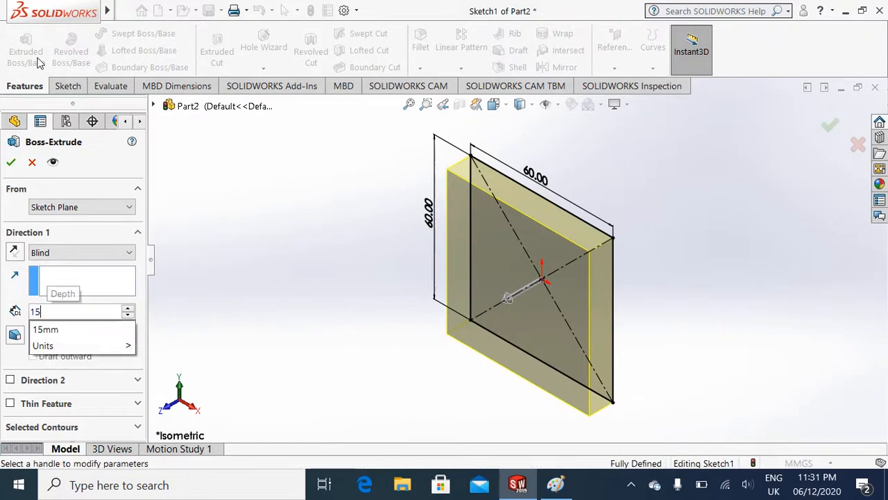
click(10, 165)
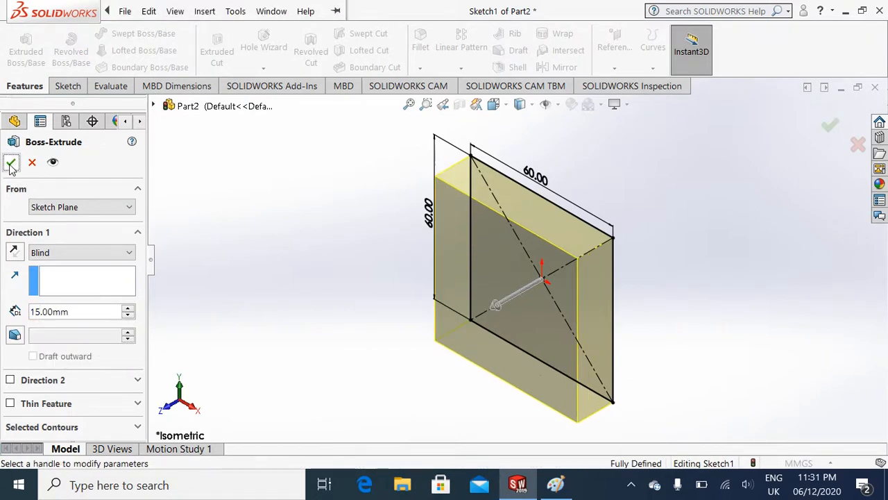
click(10, 163)
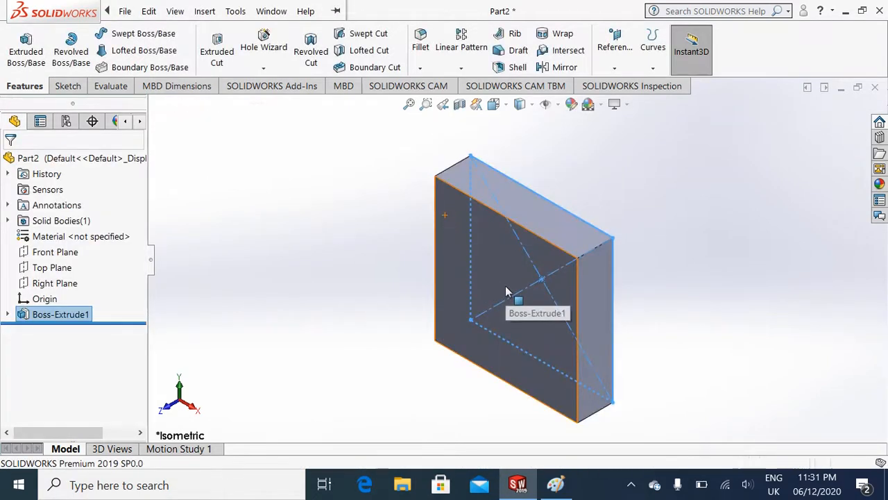
Start a sketch on the plate's front face, viewed head-on, and draw a circle centred on the origin
right_click(504, 285)
click(595, 189)
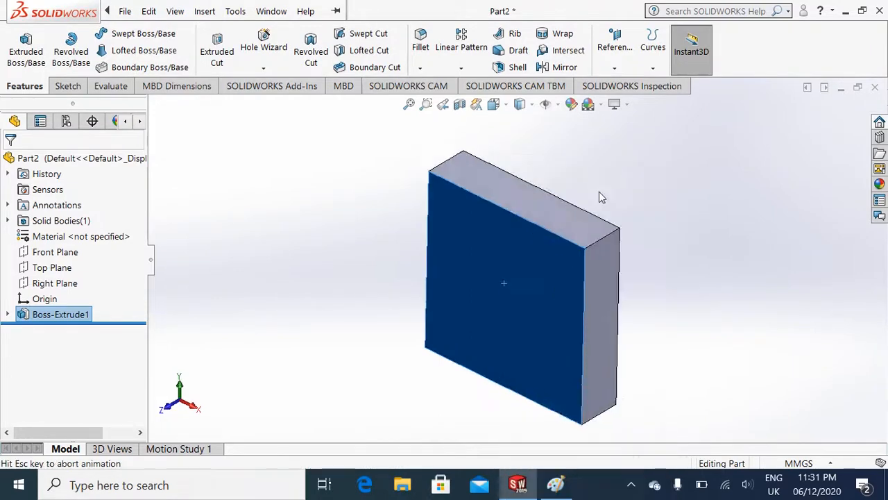
right_click(551, 305)
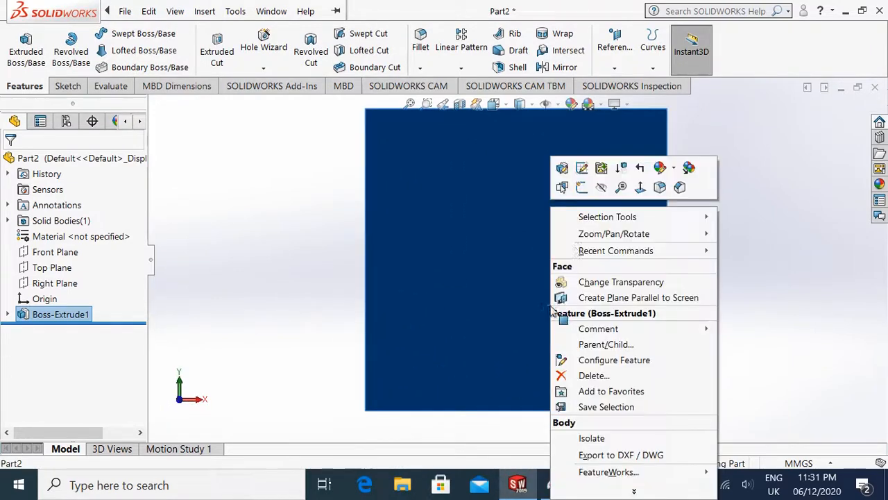
click(582, 188)
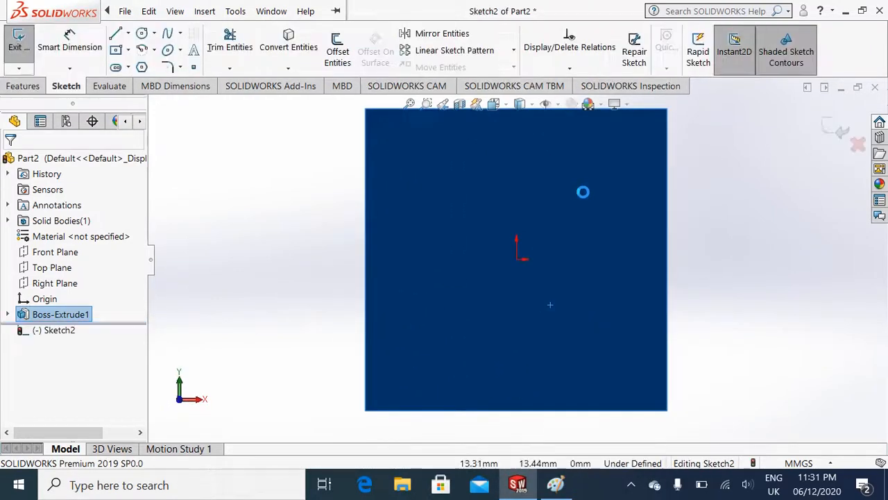
click(142, 34)
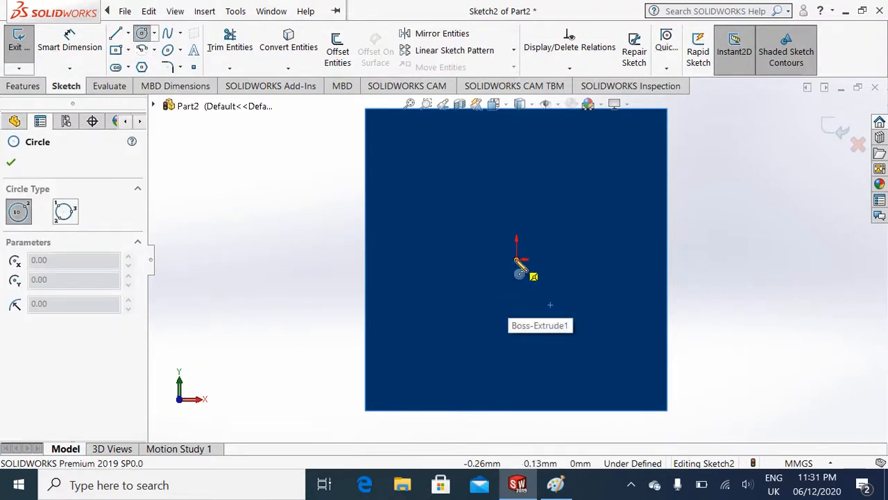
drag(516, 259, 516, 182)
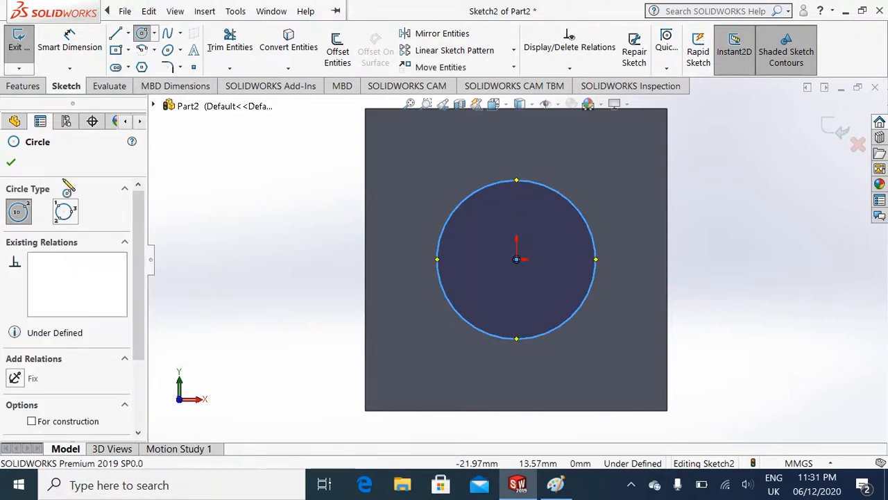
click(11, 164)
Extrude the circle outward from the plate as a blind 15 mm boss merged with the body
key(ctrl+7)
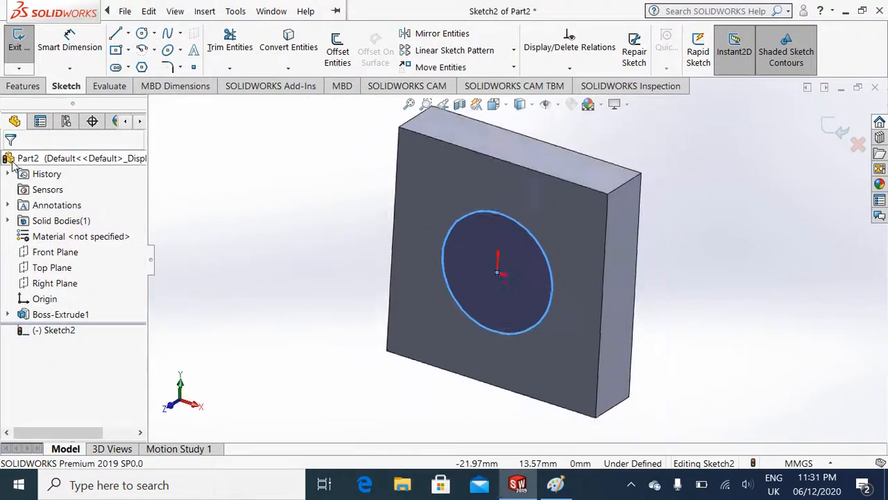
click(25, 86)
click(28, 52)
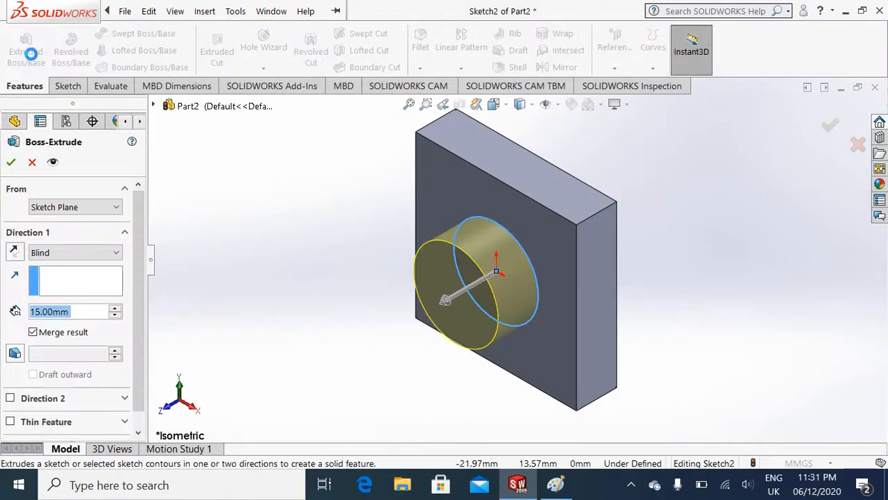
click(9, 164)
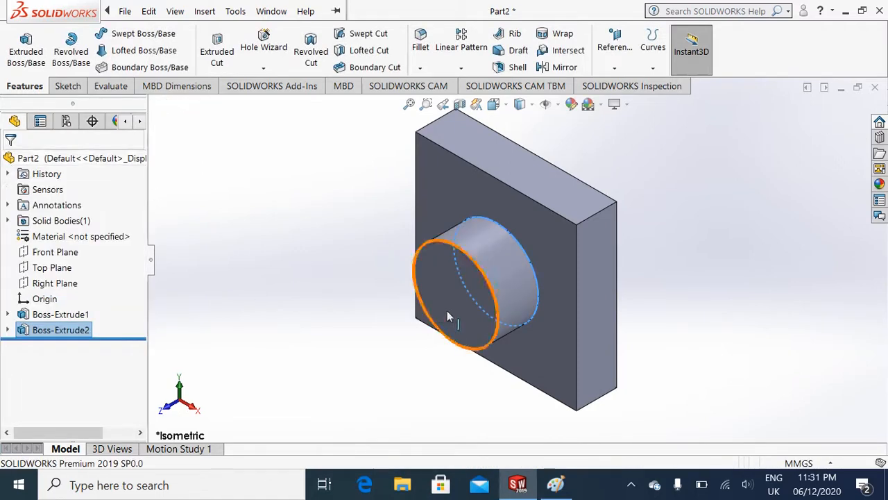
Start a sketch on the round boss's end face, viewed head-on, and draw a smaller concentric circle centred on the origin
click(473, 316)
right_click(474, 316)
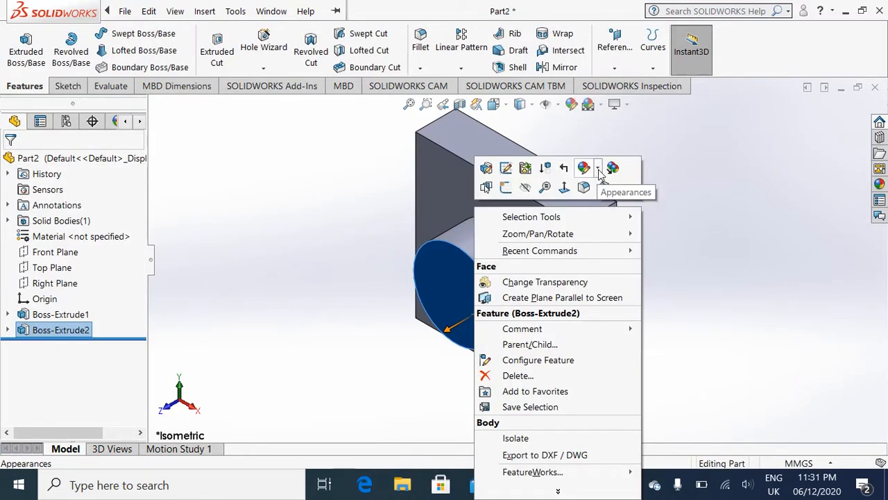
click(568, 186)
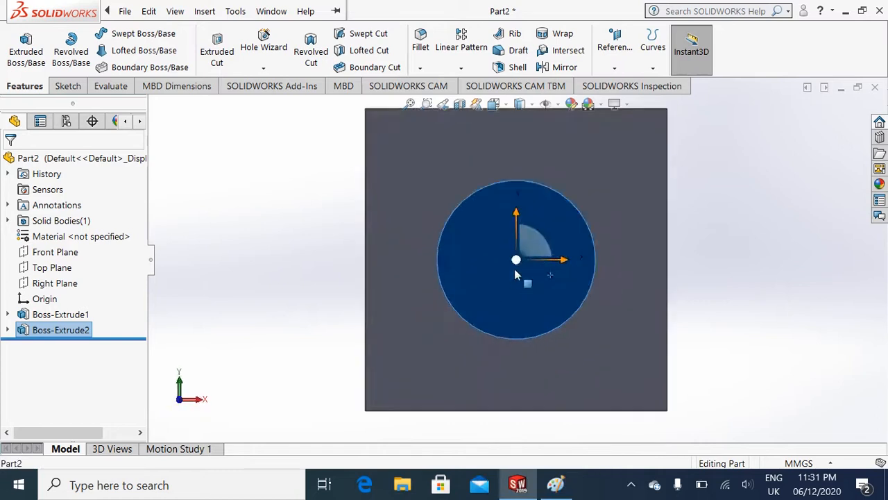
right_click(514, 268)
click(546, 187)
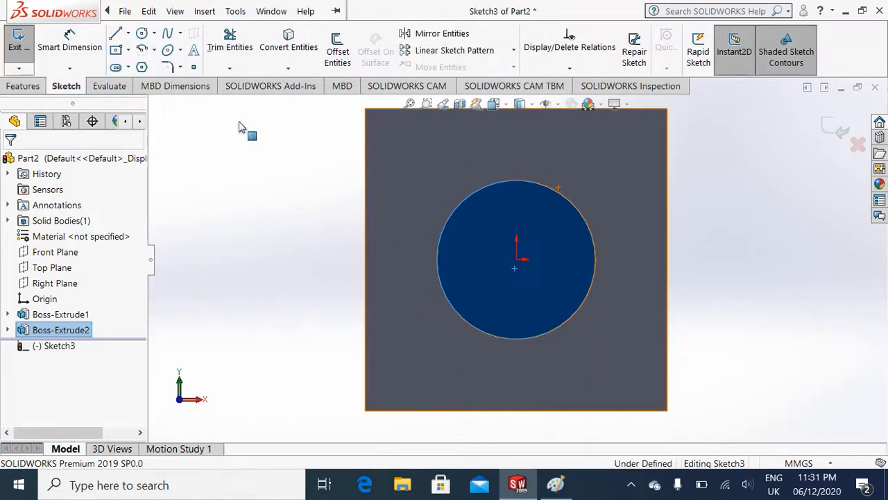
click(143, 34)
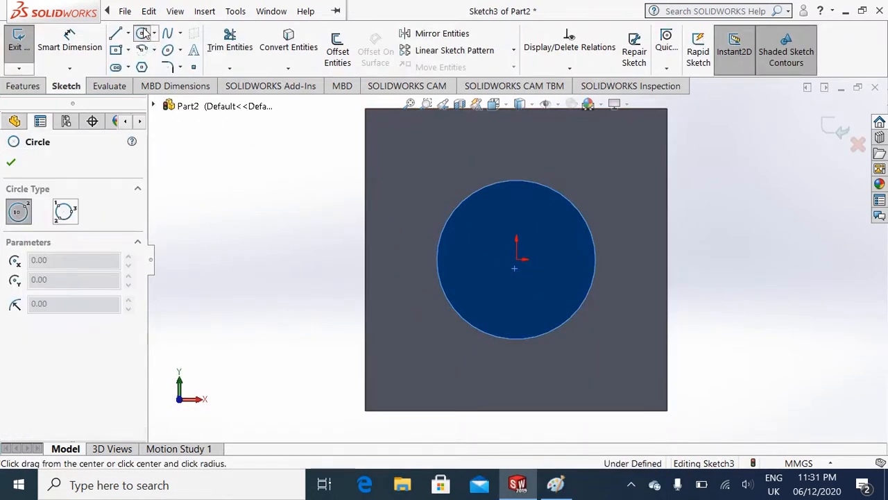
click(516, 260)
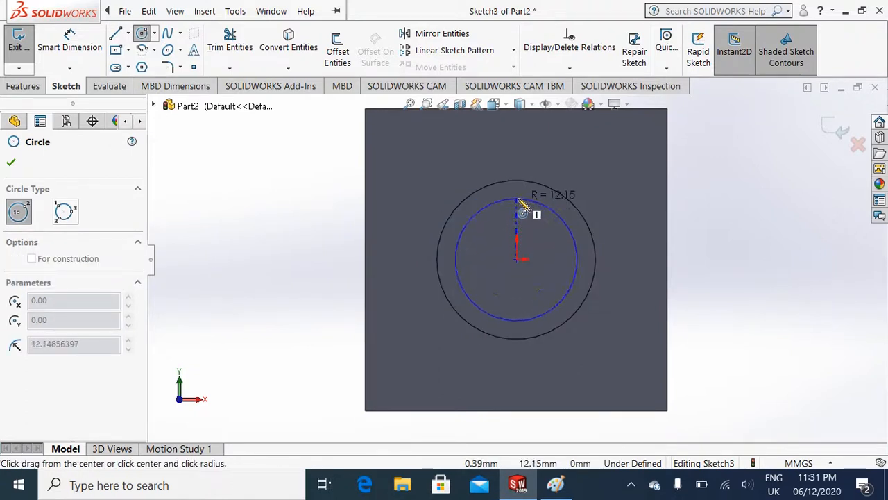
click(516, 205)
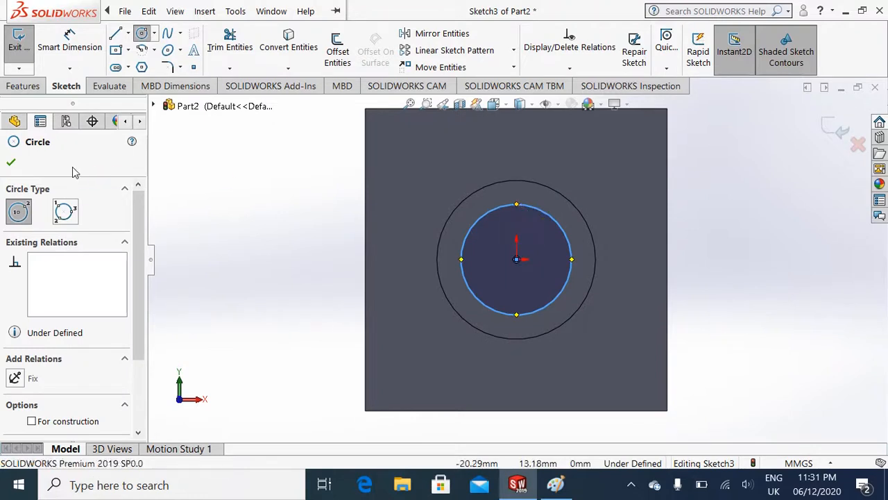
click(11, 164)
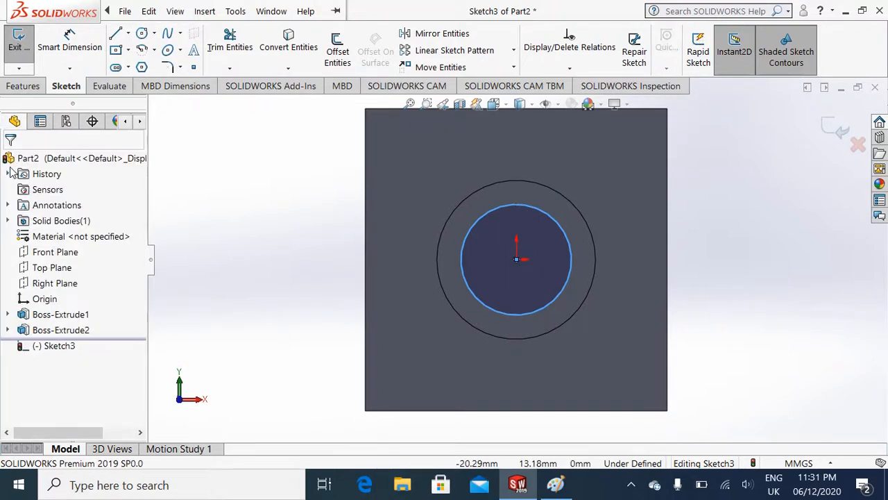
Cut the small circle on the boss's end face through the boss and plate with an Extruded Cut set to Through All
key(ctrl+7)
click(38, 86)
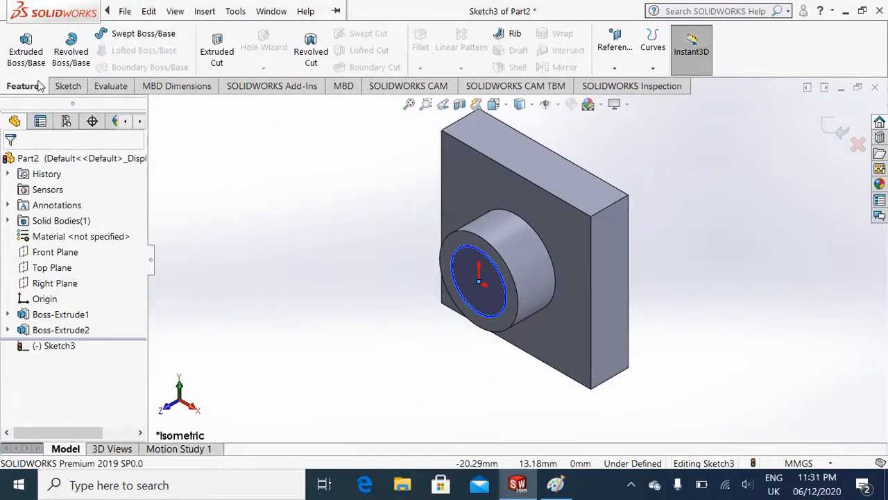
click(220, 61)
click(117, 254)
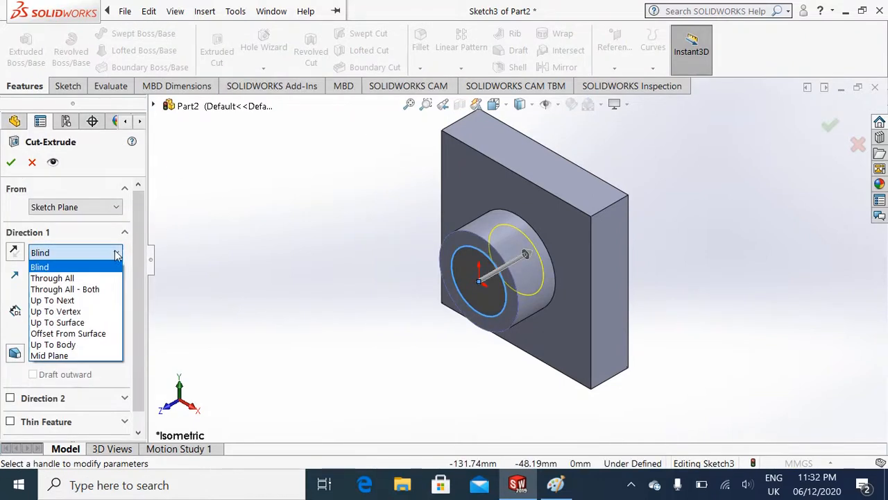
click(114, 280)
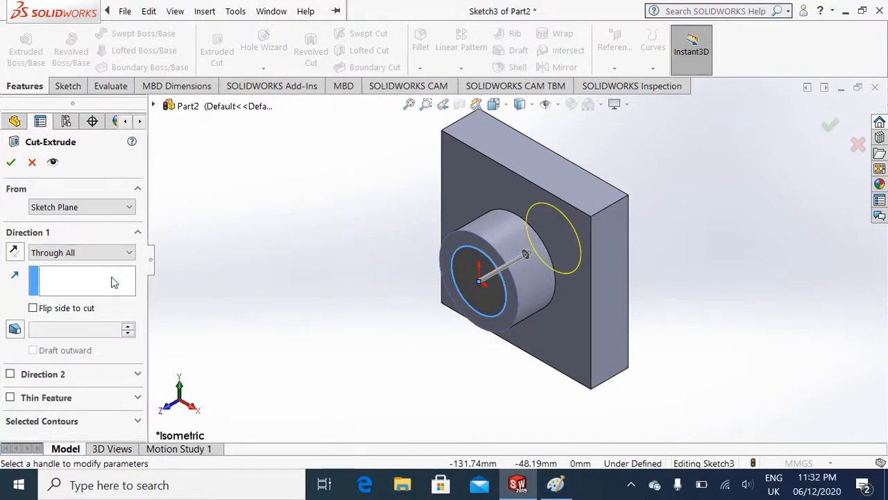
click(11, 164)
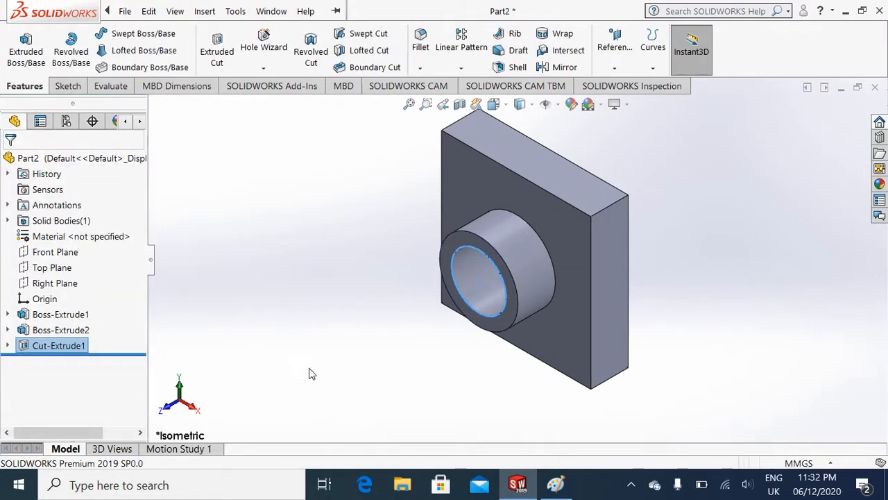
middle_drag(309, 373, 309, 374)
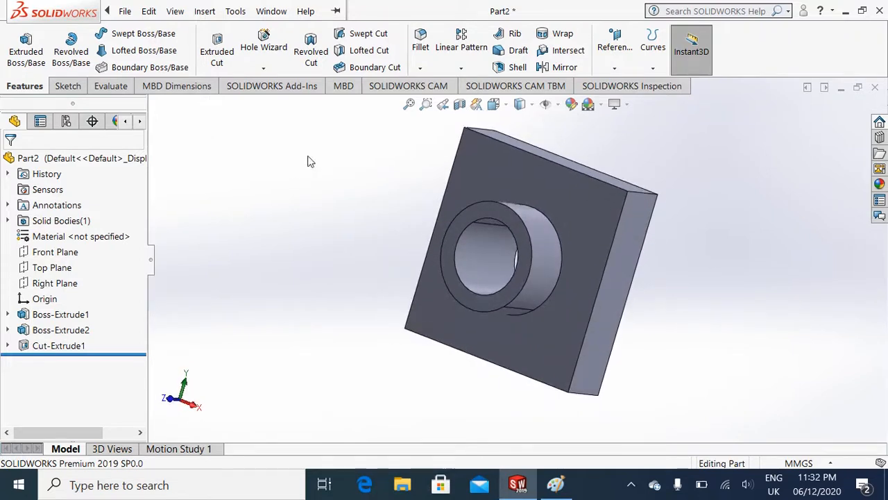
click(554, 165)
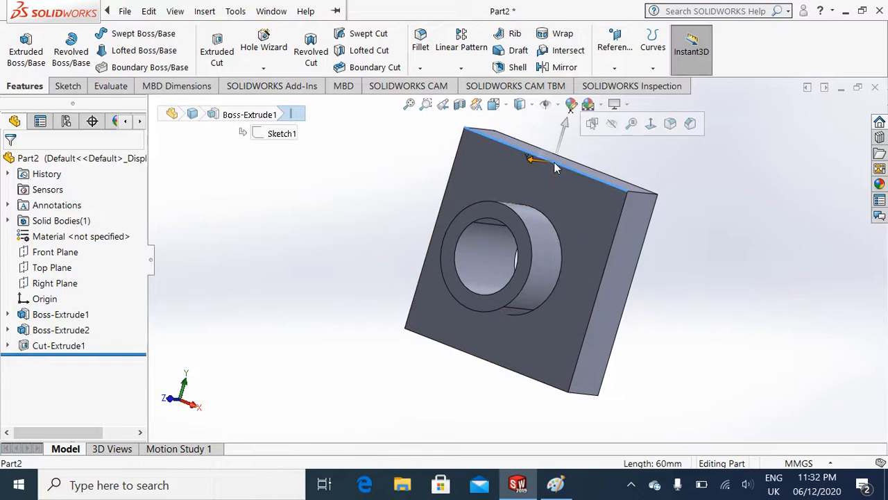
ctrl+click(613, 240)
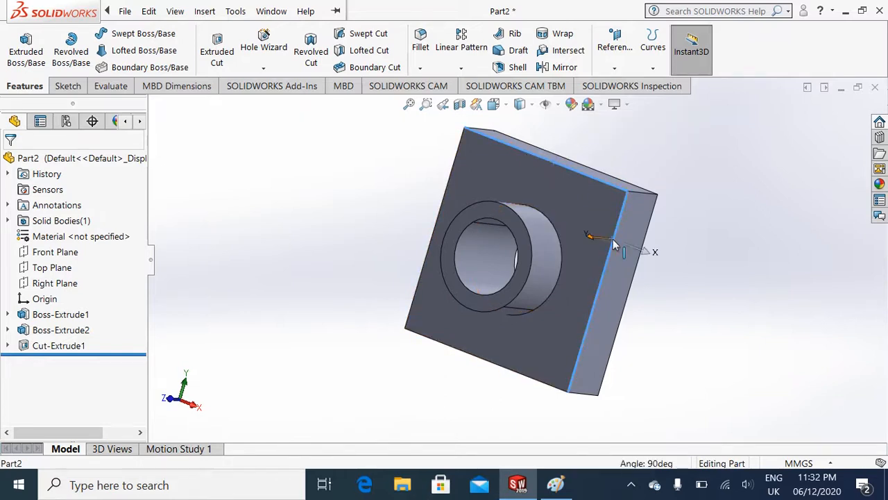
ctrl+click(527, 379)
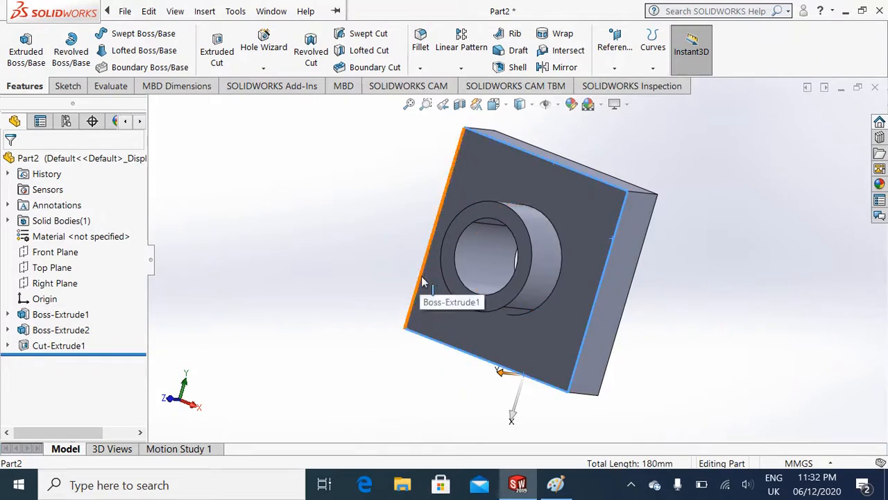
ctrl+click(421, 276)
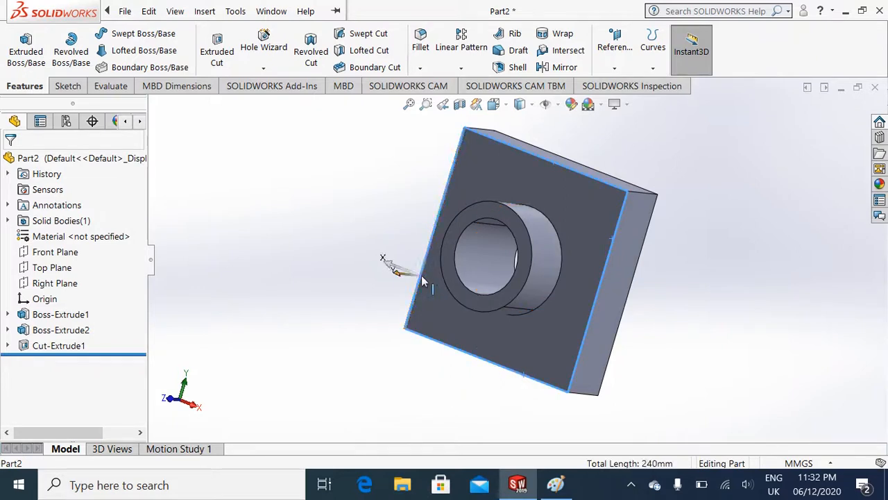
ctrl+click(558, 276)
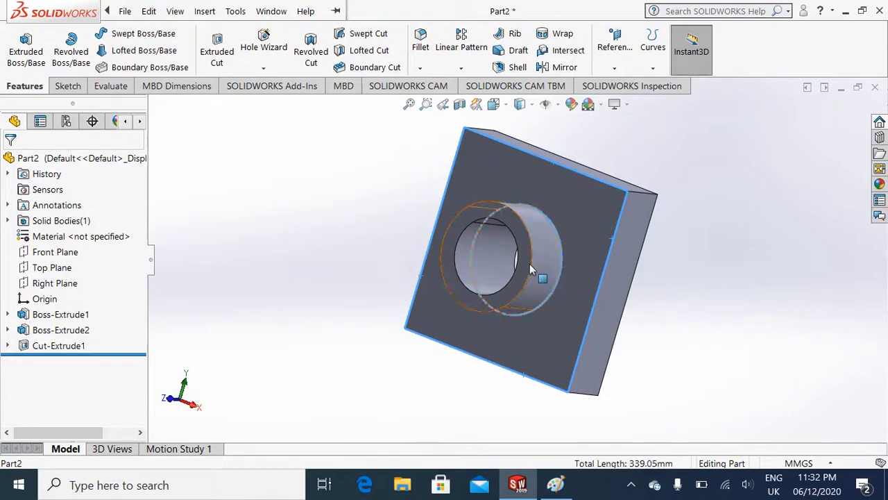
ctrl+click(531, 271)
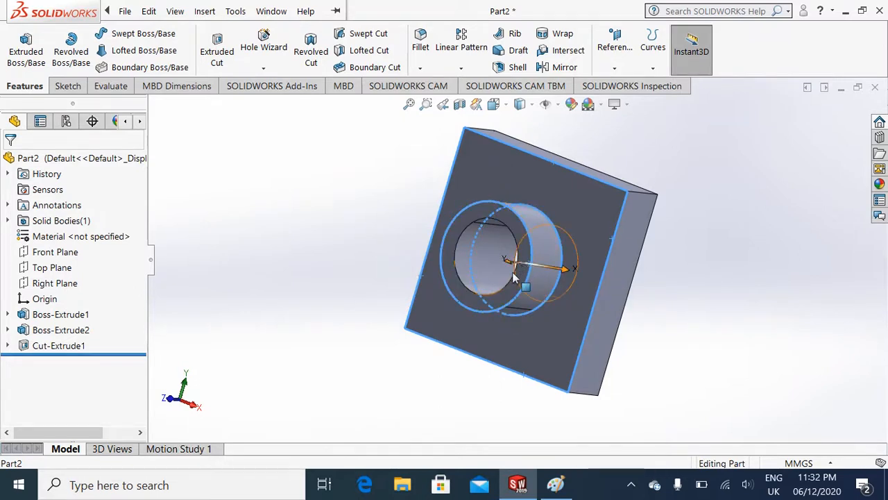
ctrl+click(515, 277)
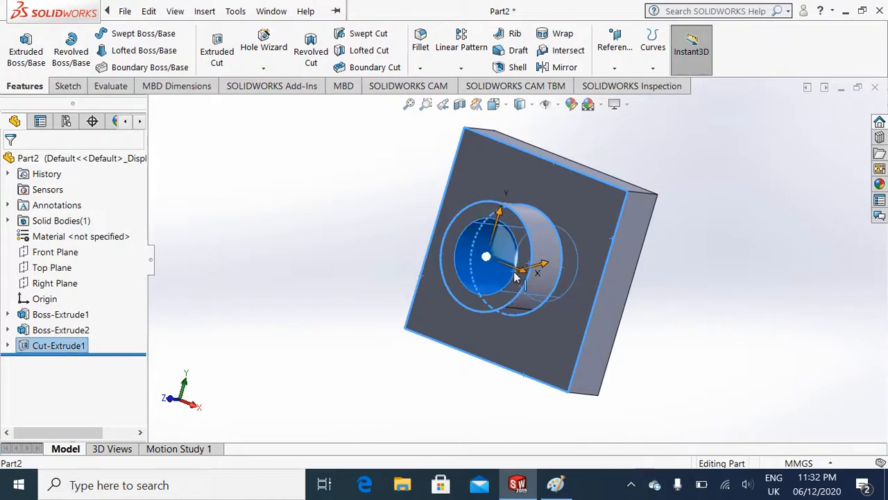
click(478, 271)
click(764, 355)
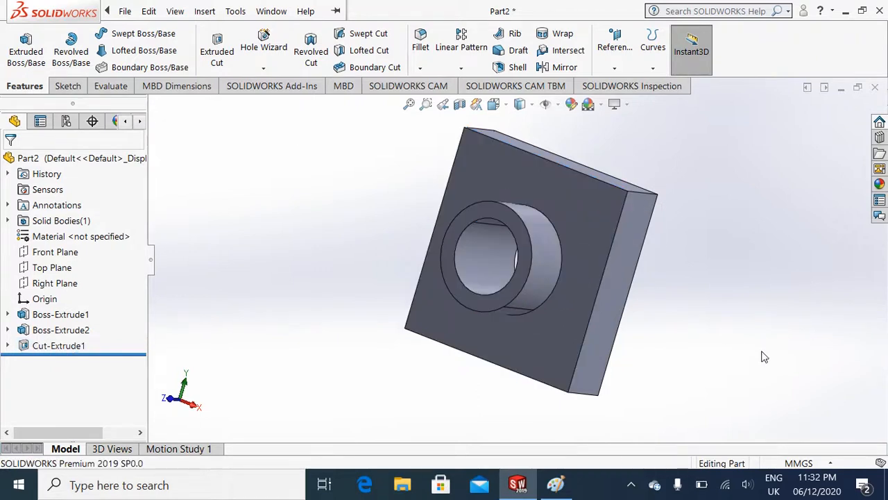
Fillet the four outer edges of the plate's front face with a symmetric 2 mm radius
click(587, 330)
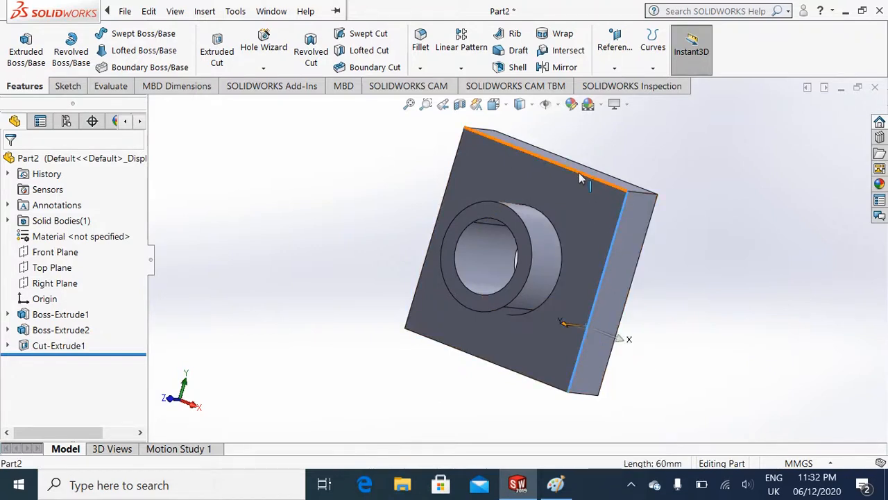
ctrl+click(440, 216)
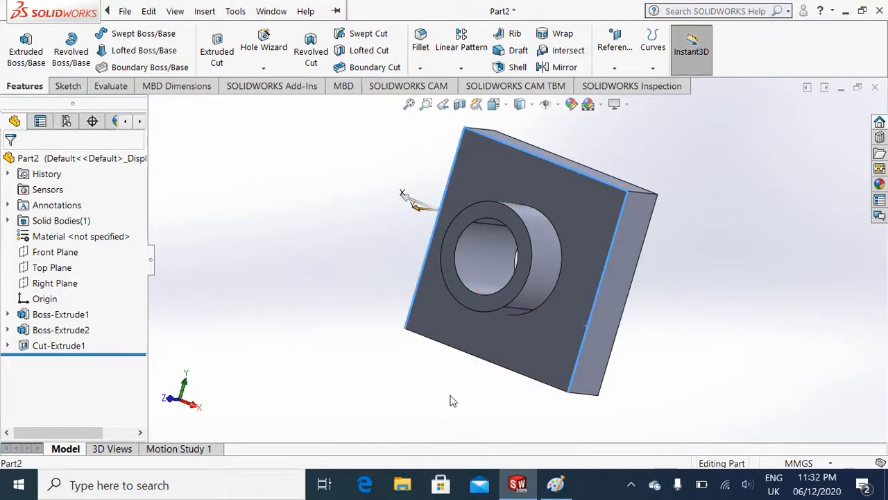
ctrl+click(459, 356)
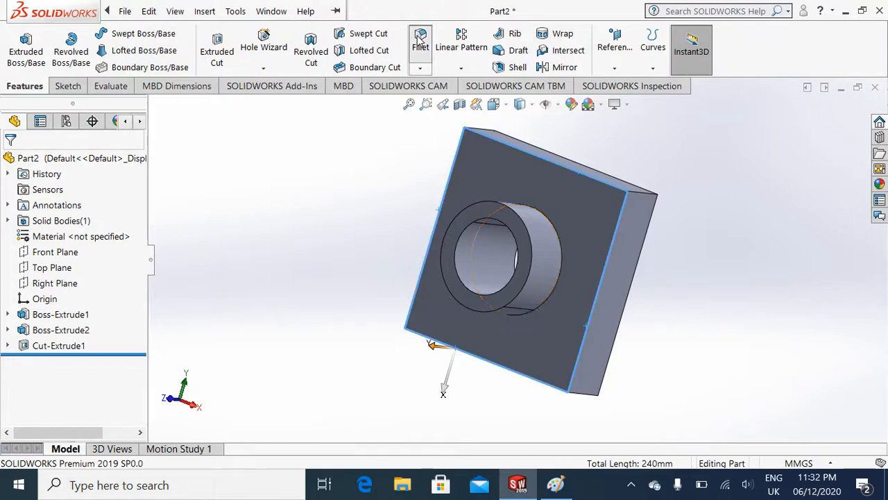
drag(142, 272, 144, 336)
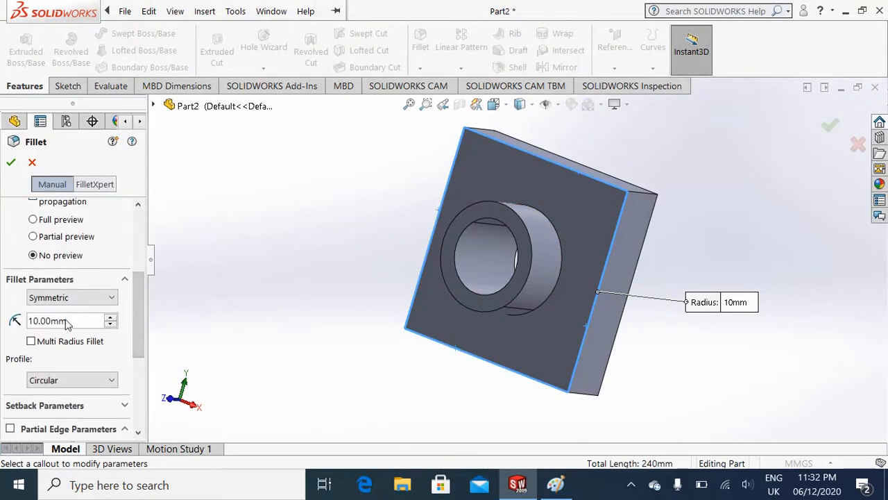
right_click(39, 325)
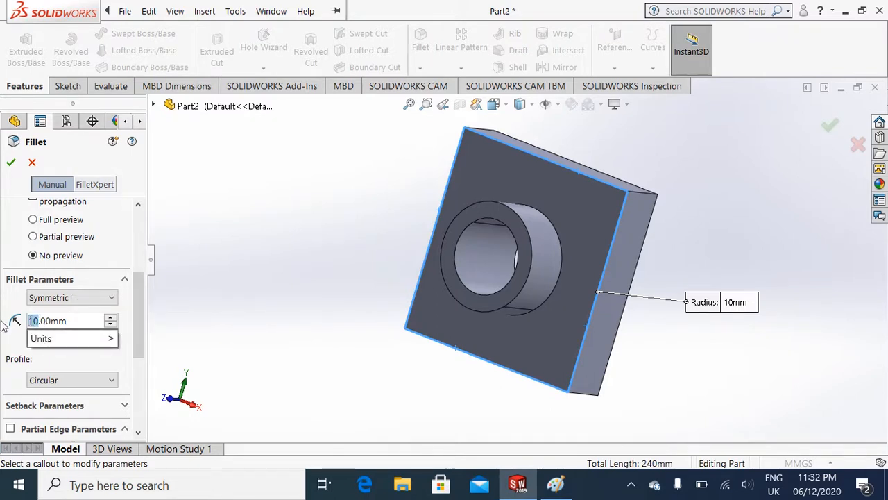
text(2)
key(Return)
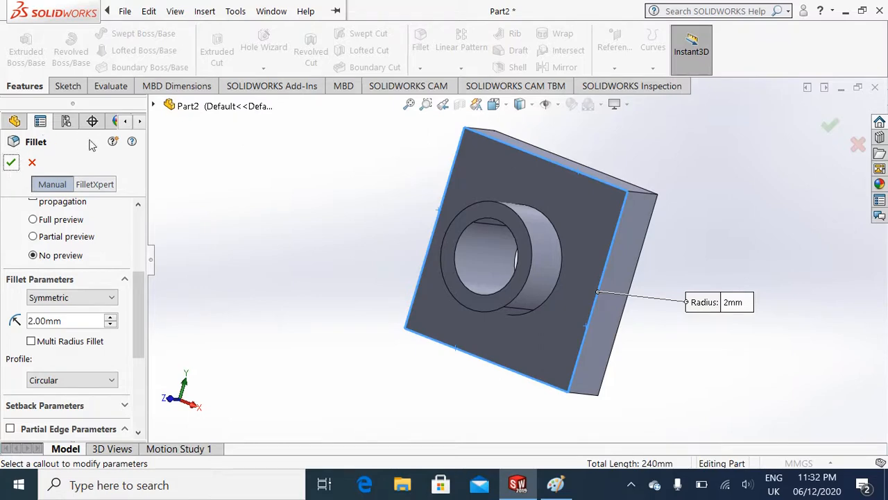
click(9, 163)
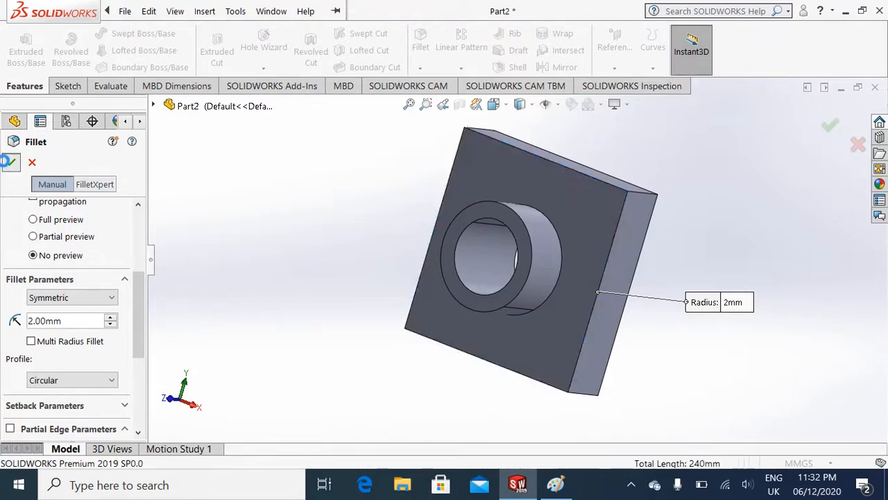
click(323, 247)
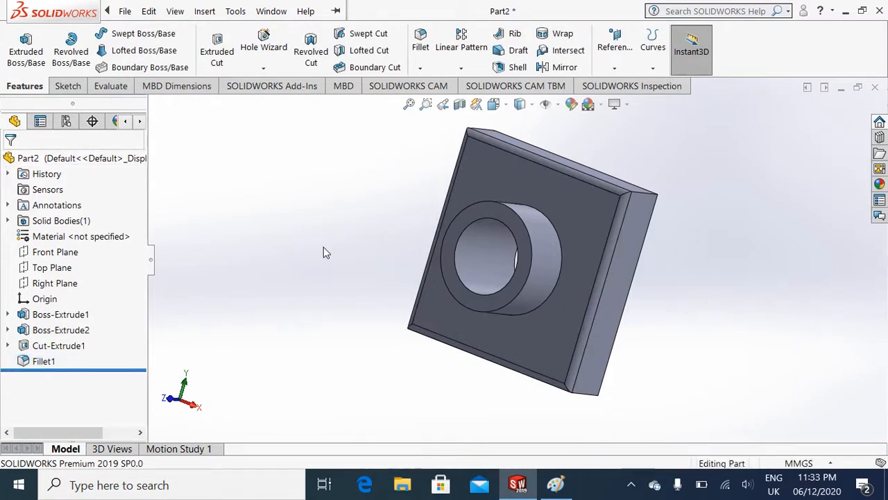
Fillet the boss's base edge, its outer rim and the hole's front edge together, keeping the preset fillet radius
mouse_move(323, 247)
middle_down()
mouse_move(281, 263)
mouse_move(302, 252)
mouse_move(287, 252)
mouse_move(375, 252)
mouse_move(337, 238)
mouse_move(330, 252)
mouse_move(274, 252)
mouse_move(340, 250)
middle_up()
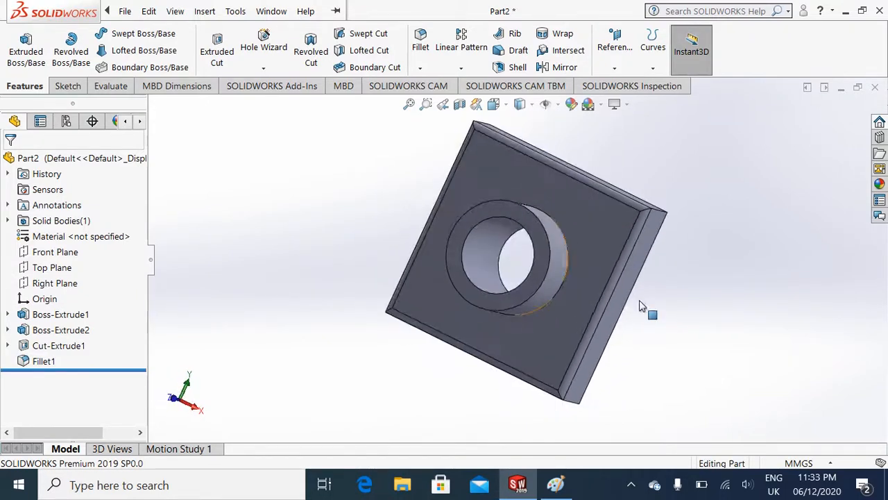
right_click(566, 281)
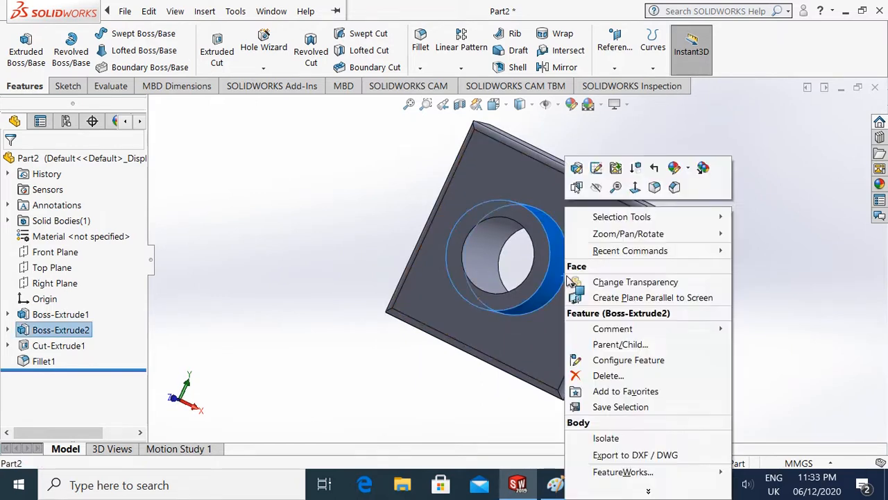
click(795, 273)
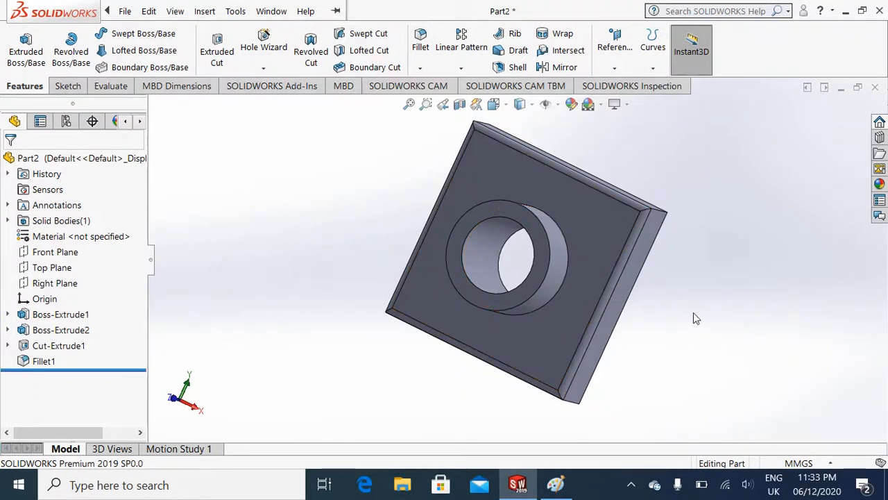
scroll(693, 317, down, 5)
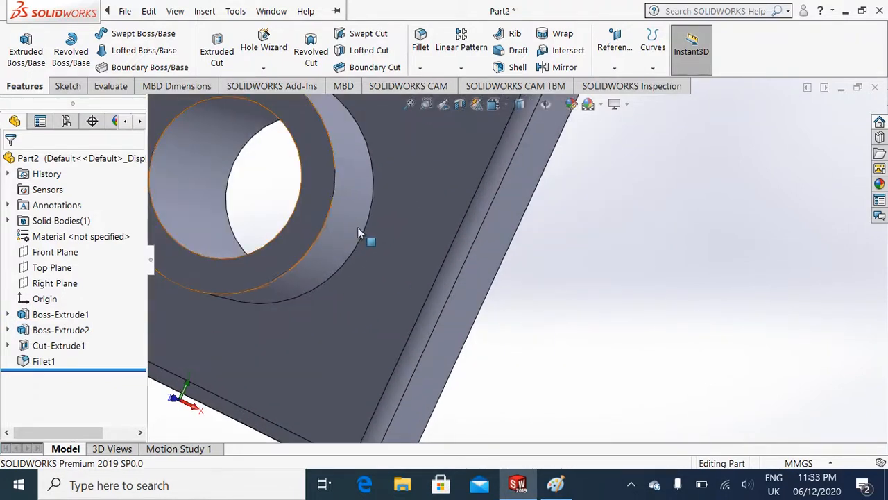
scroll(367, 232, up, 2)
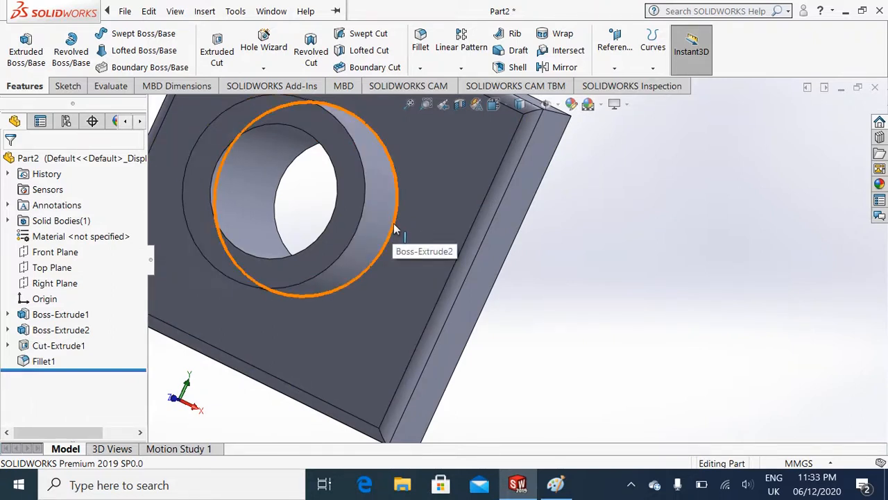
click(393, 230)
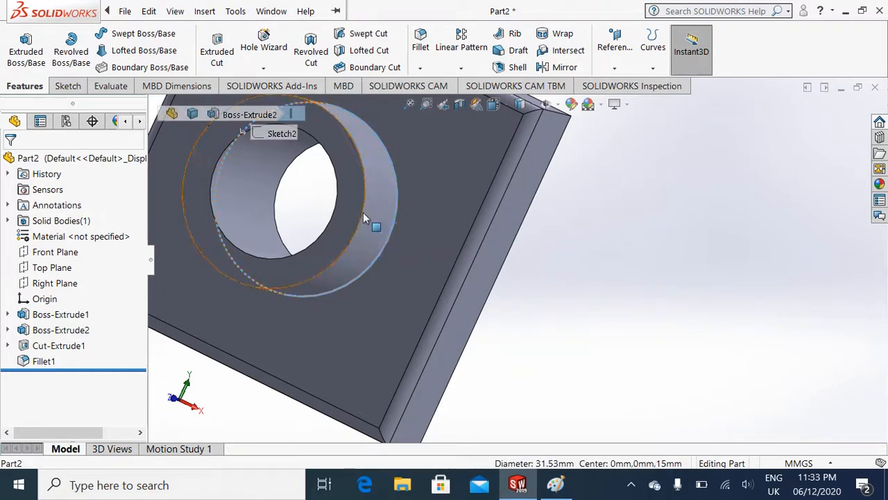
ctrl+click(362, 215)
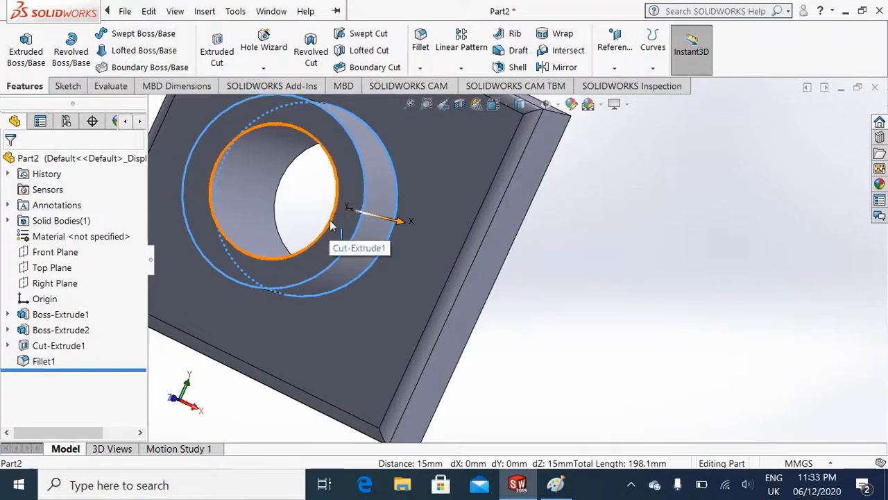
ctrl+click(331, 225)
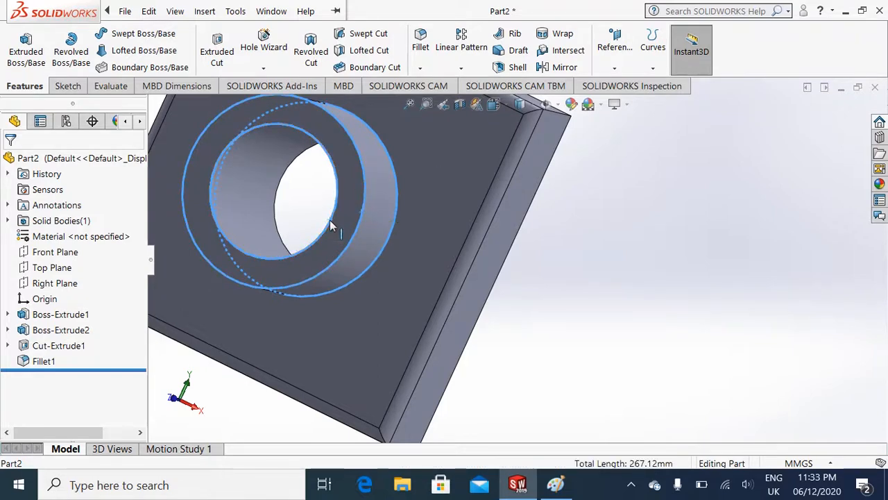
click(421, 40)
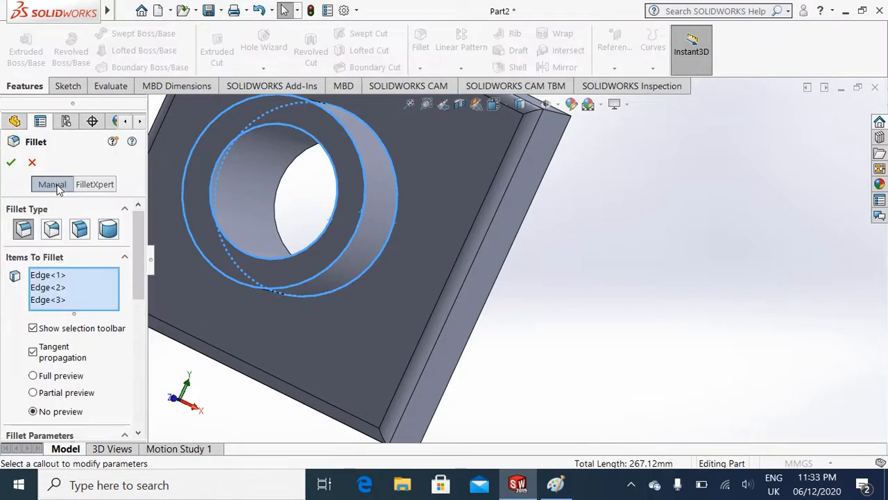
click(11, 164)
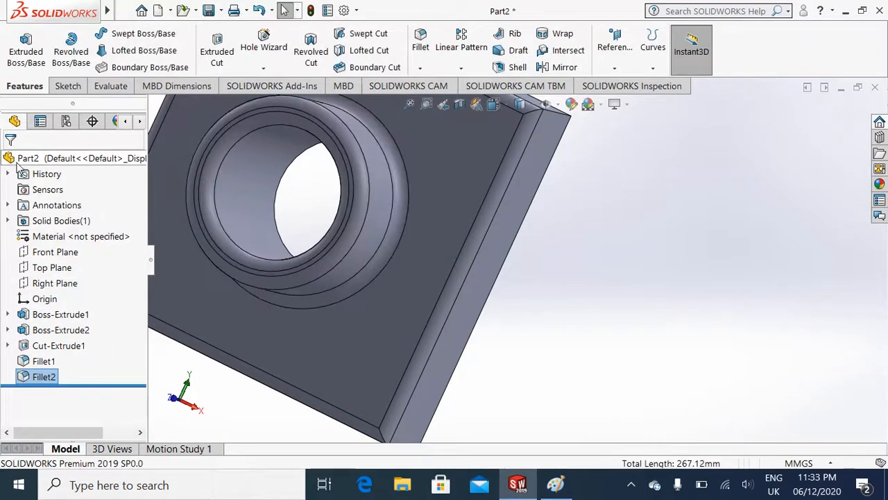
Examine the filleted plate and hollow boss from several angles, ending in the isometric view
key(Left)
key(Left)
key(Left)
key(Left)
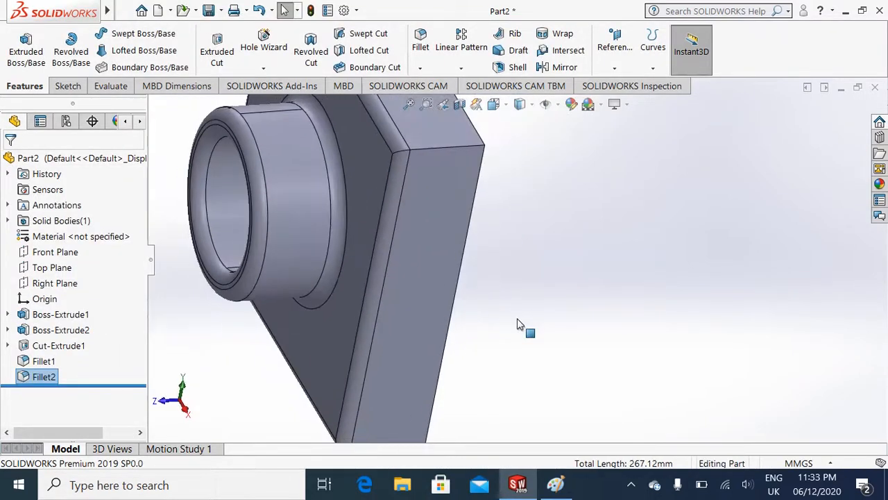
key(Down)
key(Down)
key(Right)
key(Right)
key(Right)
key(Right)
key(Right)
key(Right)
key(Right)
key(Right)
key(Right)
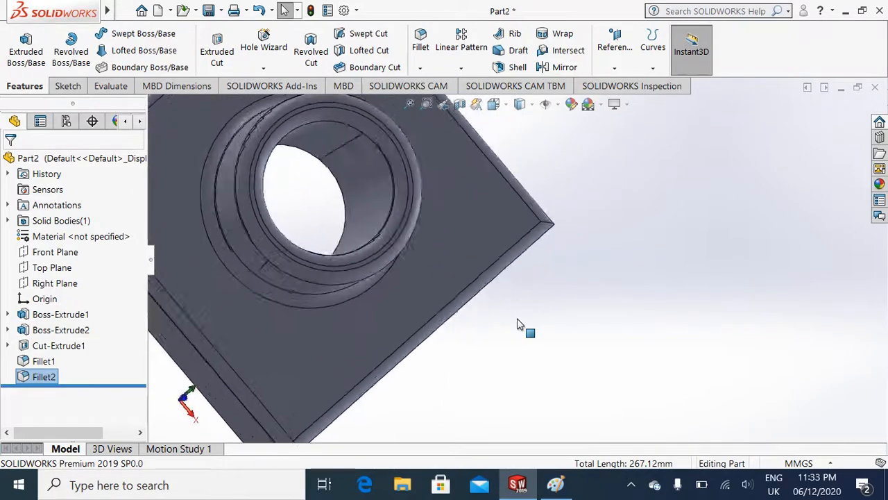
key(Left)
key(Left)
key(Left)
key(Left)
key(Left)
key(Left)
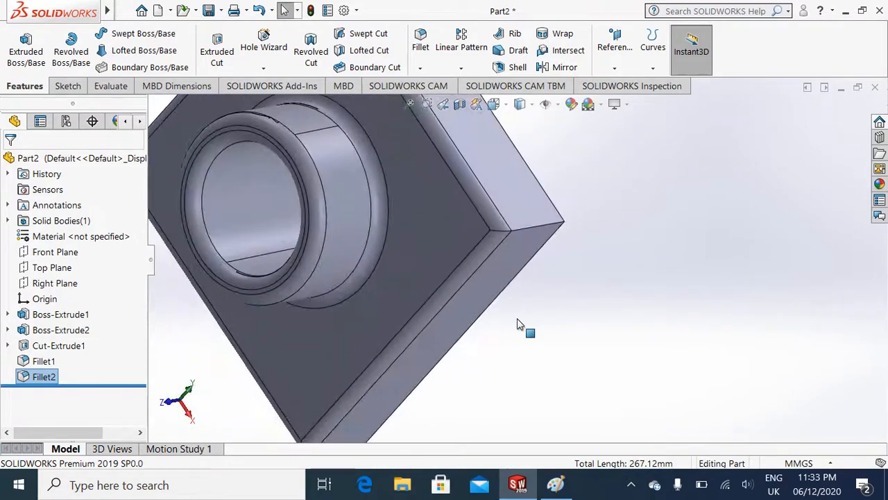
key(ctrl+7)
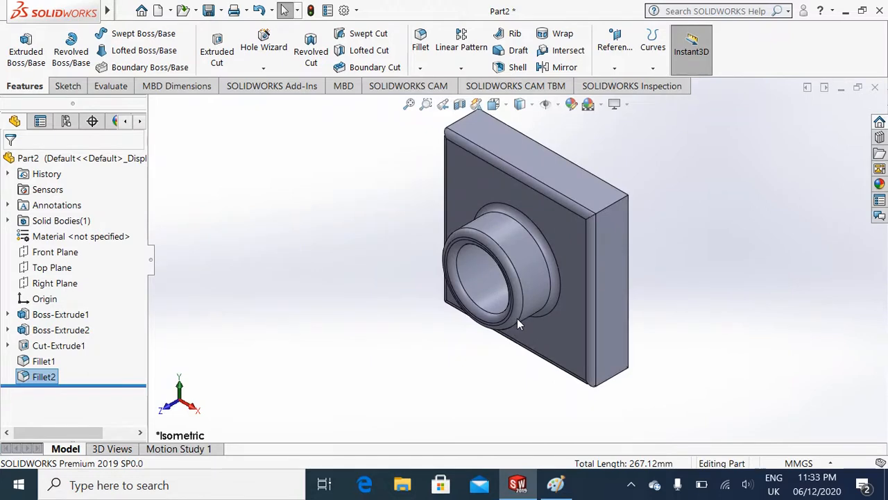
Check the reference image in Paint, return to SOLIDWORKS and set the radius of the boss and hole edge fillets to 1 mm
click(556, 484)
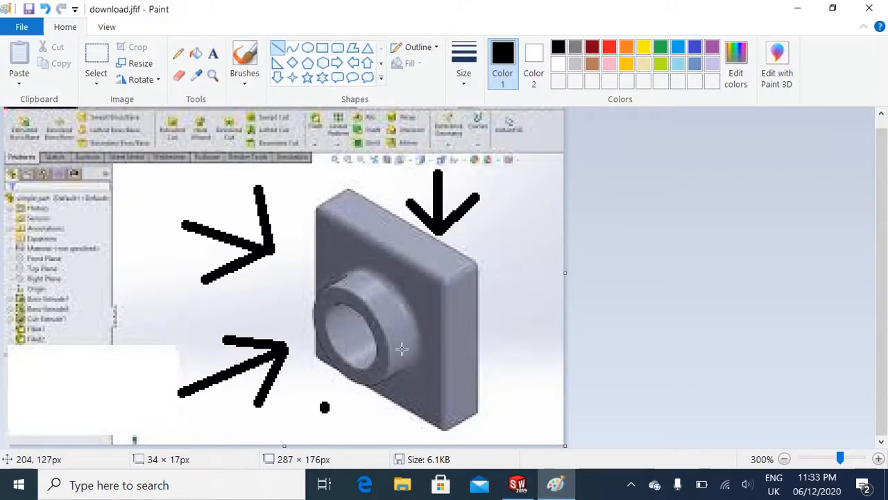
key(alt+Tab)
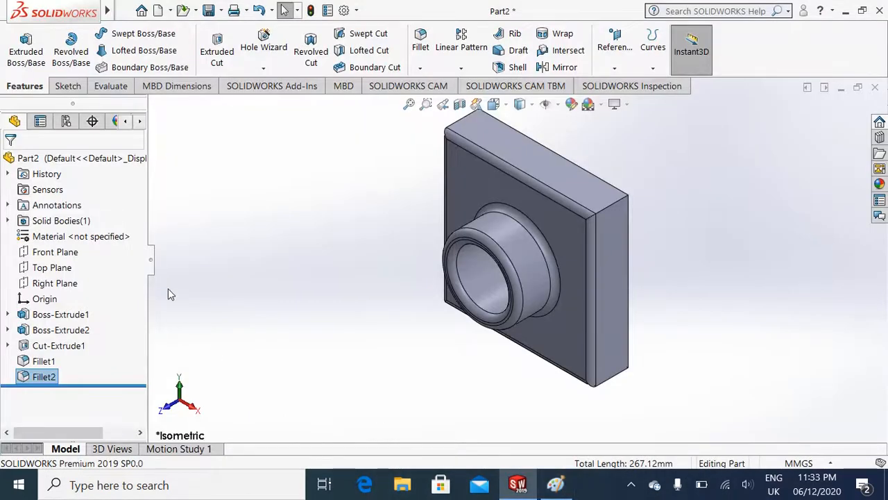
right_click(32, 374)
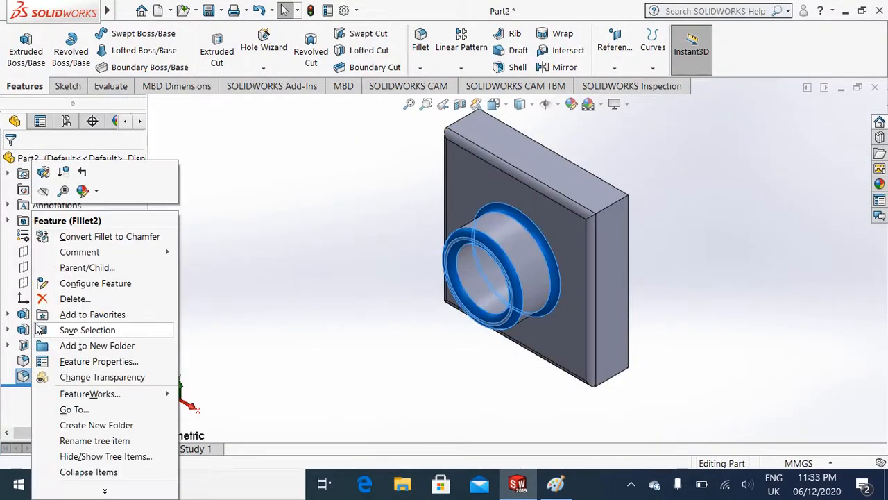
click(44, 174)
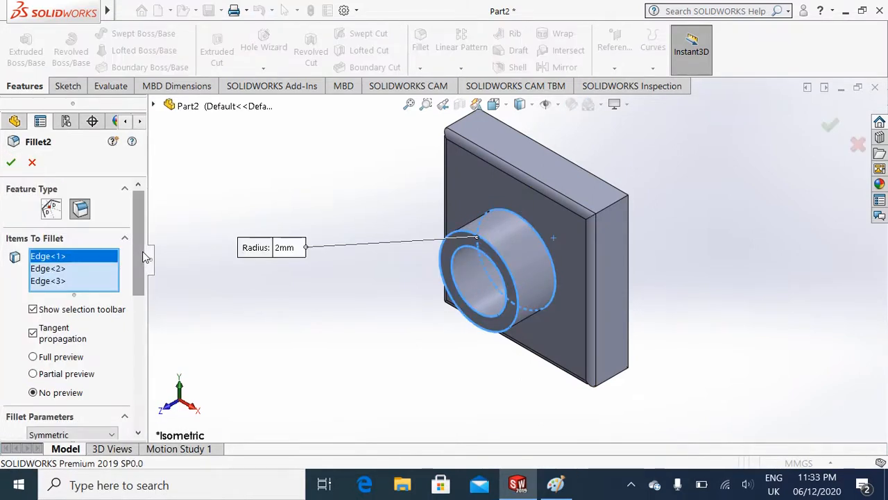
scroll(141, 258, down, 5)
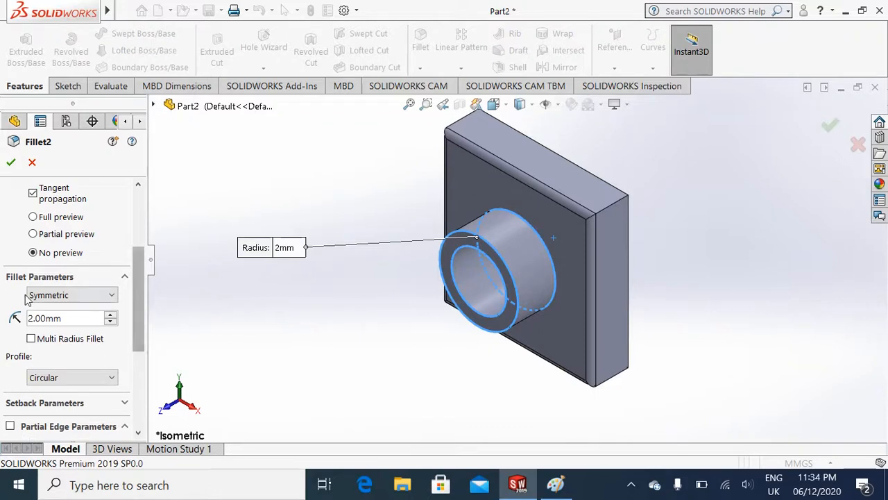
click(32, 324)
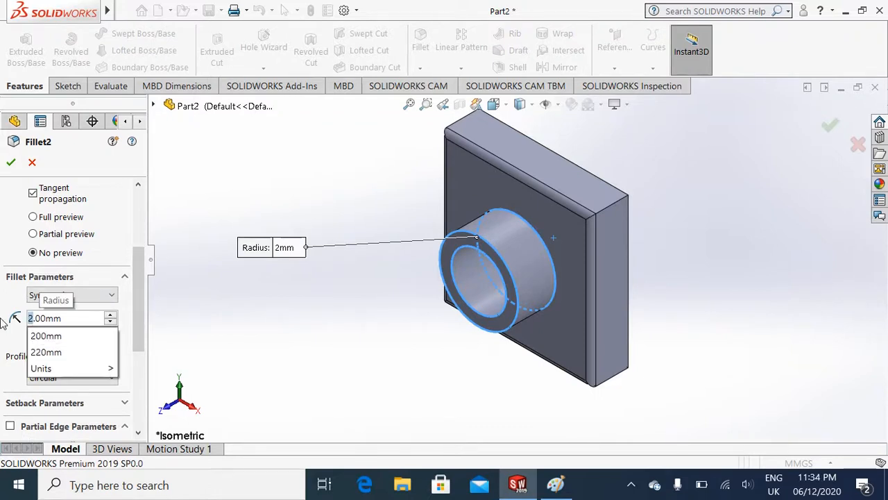
key(BackSpace)
text(1)
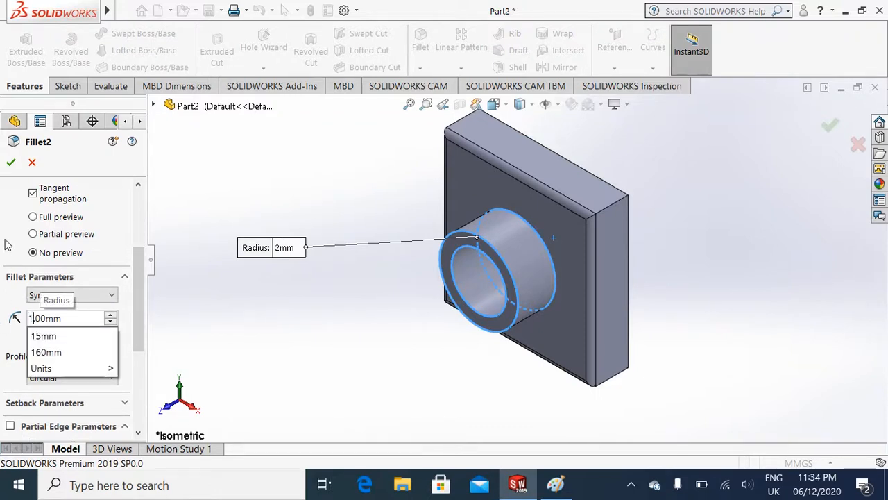
click(9, 168)
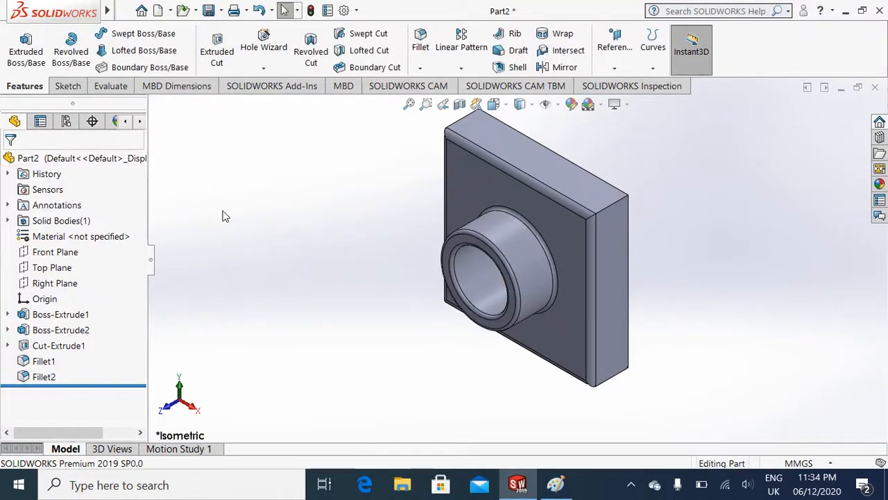
Inspect the edited boss and hole fillets up close from another angle, ending in the isometric view
middle_drag(223, 216, 223, 215)
scroll(223, 215, down, 3)
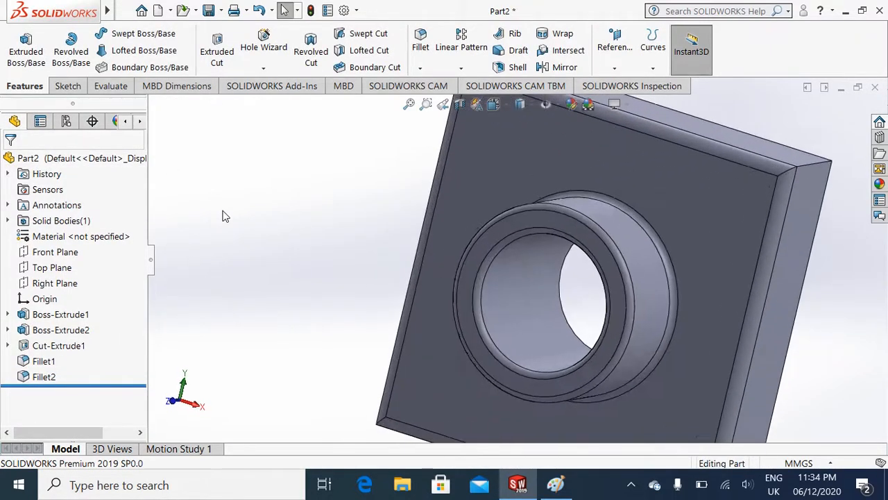
scroll(223, 216, up, 3)
key(ctrl+7)
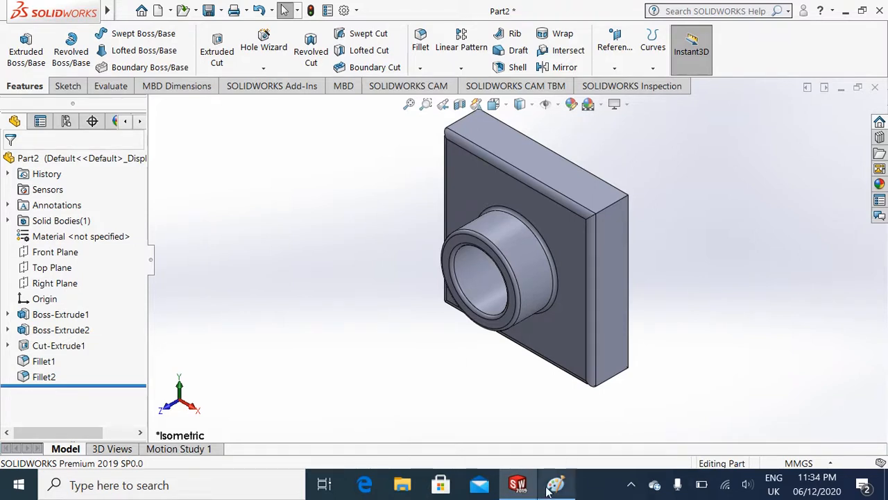
Close the reference image in Paint without saving its changes
mouse_move(548, 485)
click(627, 366)
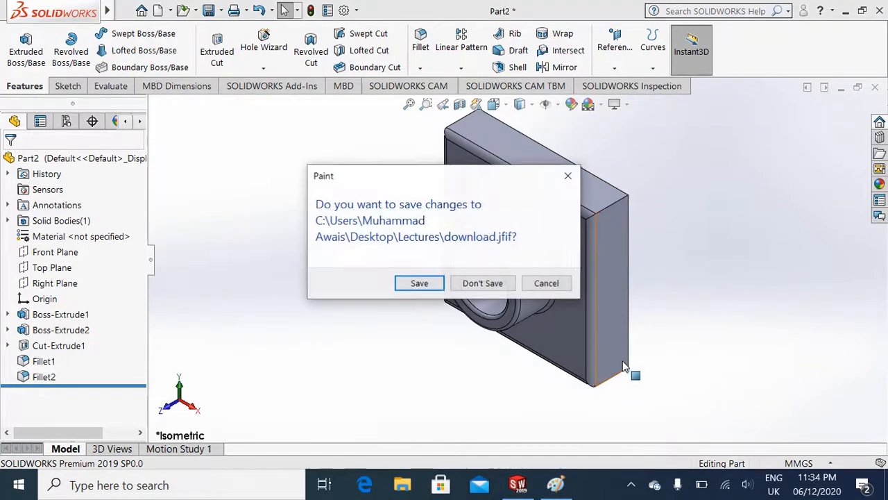
click(463, 283)
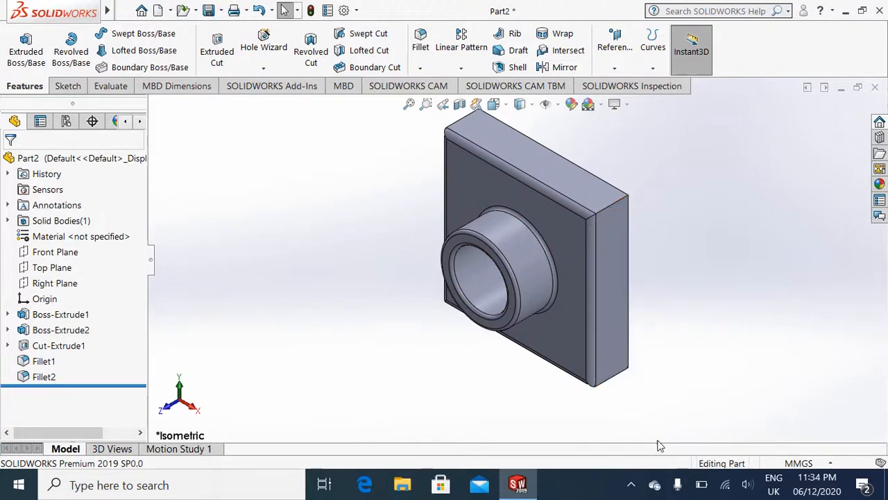
click(631, 486)
click(661, 453)
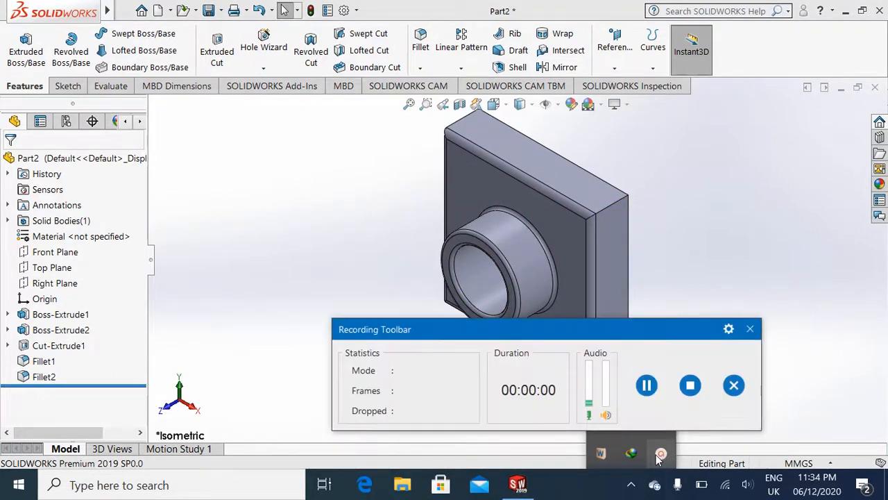